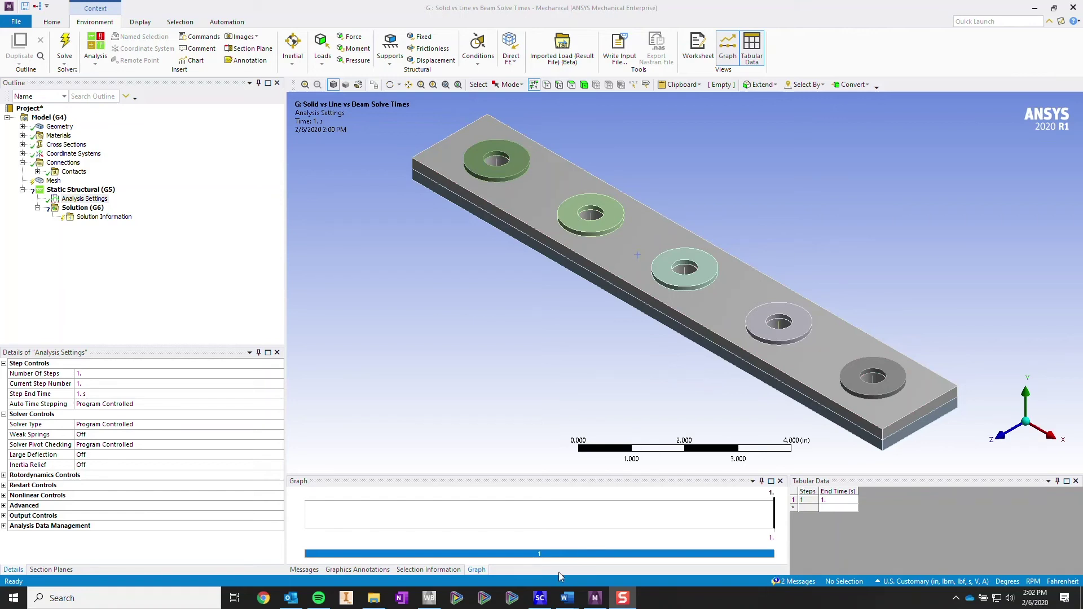
- Switch to SpaceClaim and show all hidden bodies in a home view
{"action": "mouse_move", "coordinate": [543, 605]}
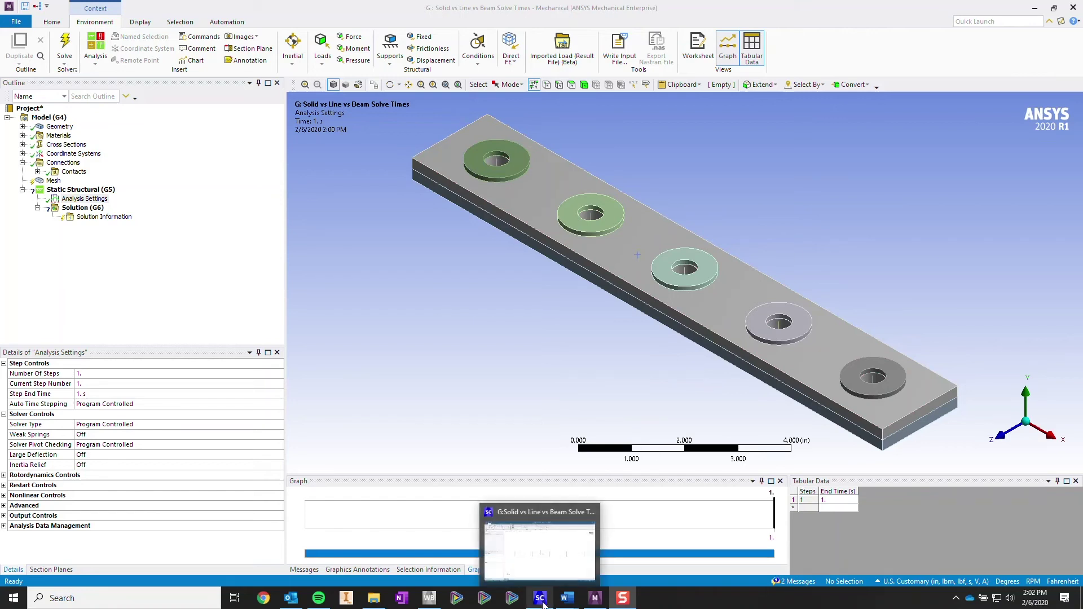
{"action": "left_click", "coordinate": [544, 564]}
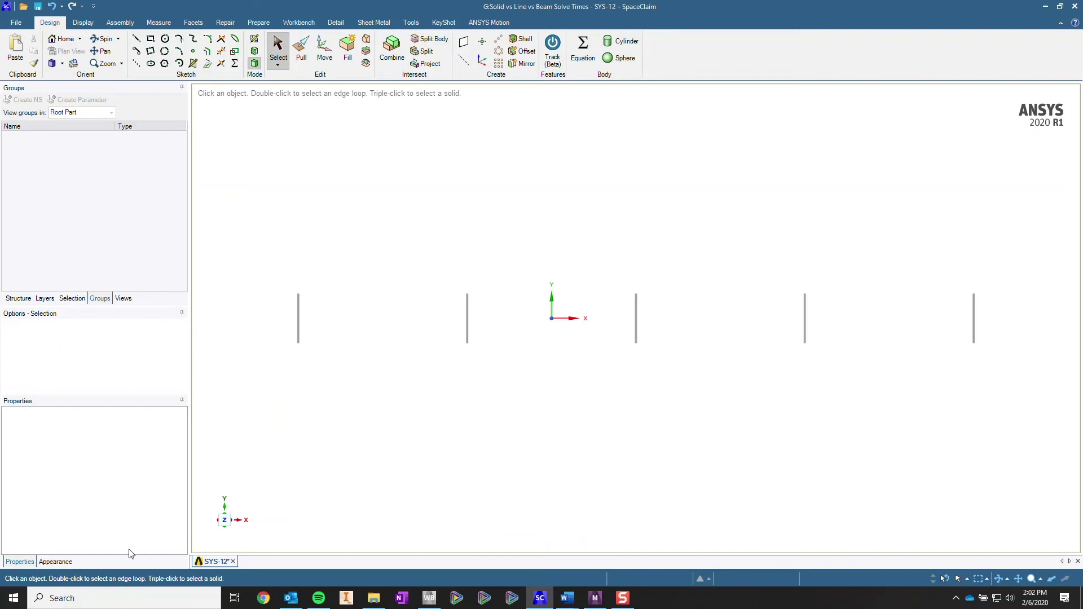
{"action": "left_click", "coordinate": [52, 63]}
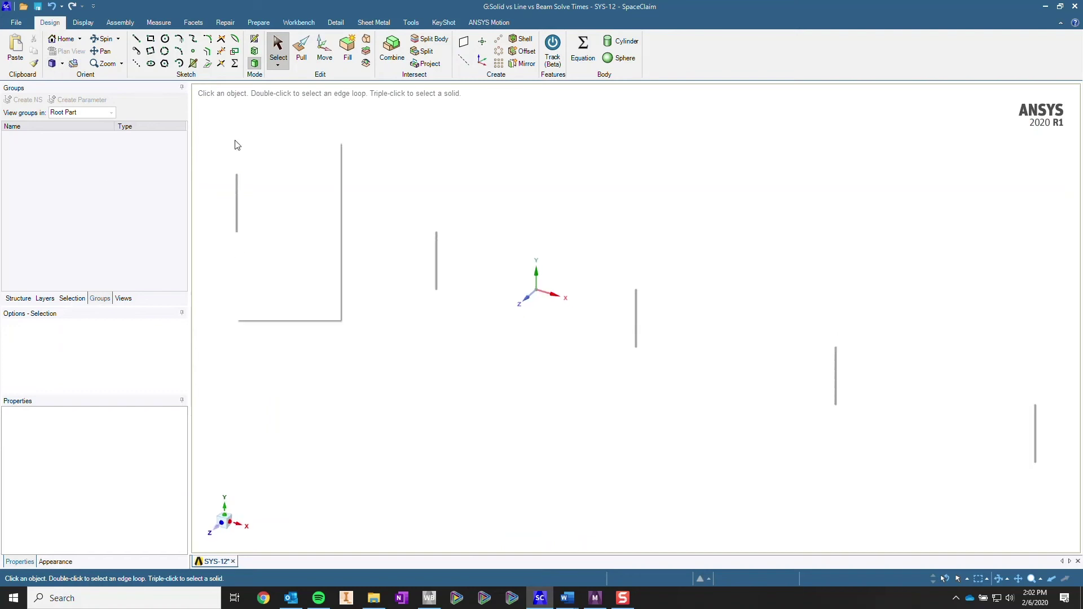
{"action": "right_click", "coordinate": [237, 146]}
{"action": "left_click", "coordinate": [312, 241]}
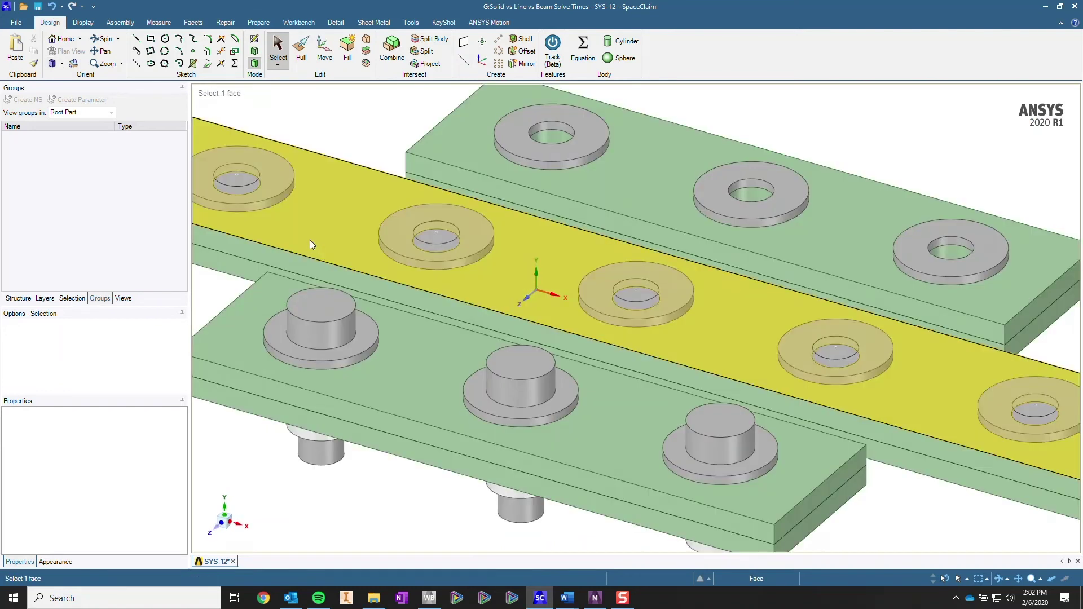
- Hide the two three-hole plate assemblies on either side of the five-hole plates, including their washers and bolts
{"action": "scroll", "coordinate": [400, 242], "scroll_direction": "up", "scroll_amount": 3}
{"action": "scroll", "coordinate": [411, 246], "scroll_direction": "down", "scroll_amount": 3}
{"action": "scroll", "coordinate": [411, 246], "scroll_direction": "down", "scroll_amount": 2}
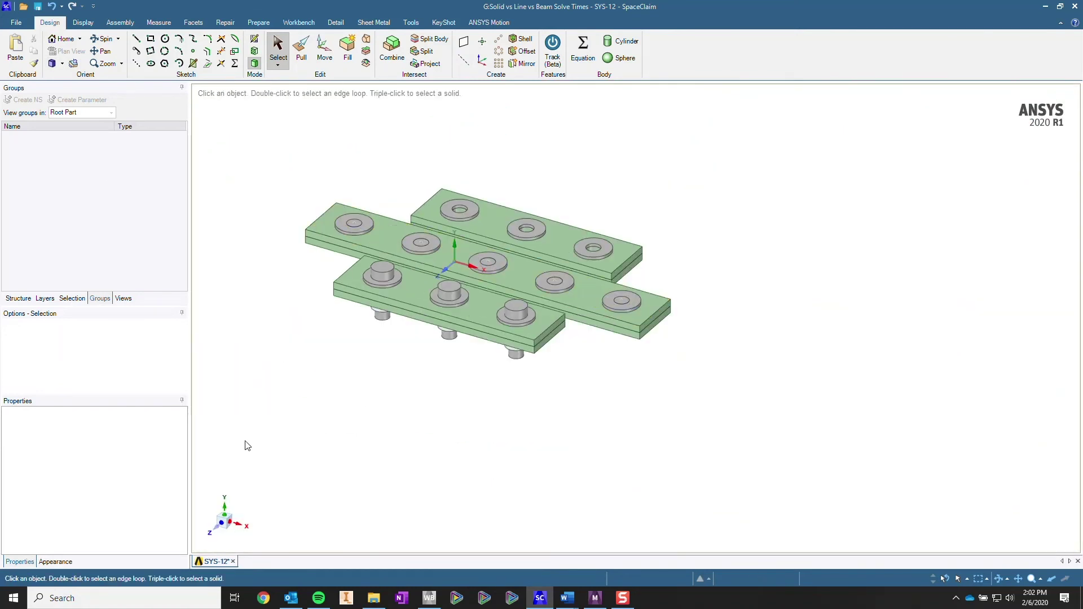
{"action": "left_click", "coordinate": [225, 509]}
{"action": "left_click_drag", "start_coordinate": [342, 154], "coordinate": [643, 240]}
{"action": "left_click_drag", "start_coordinate": [360, 318], "coordinate": [612, 397], "text": "ctrl"}
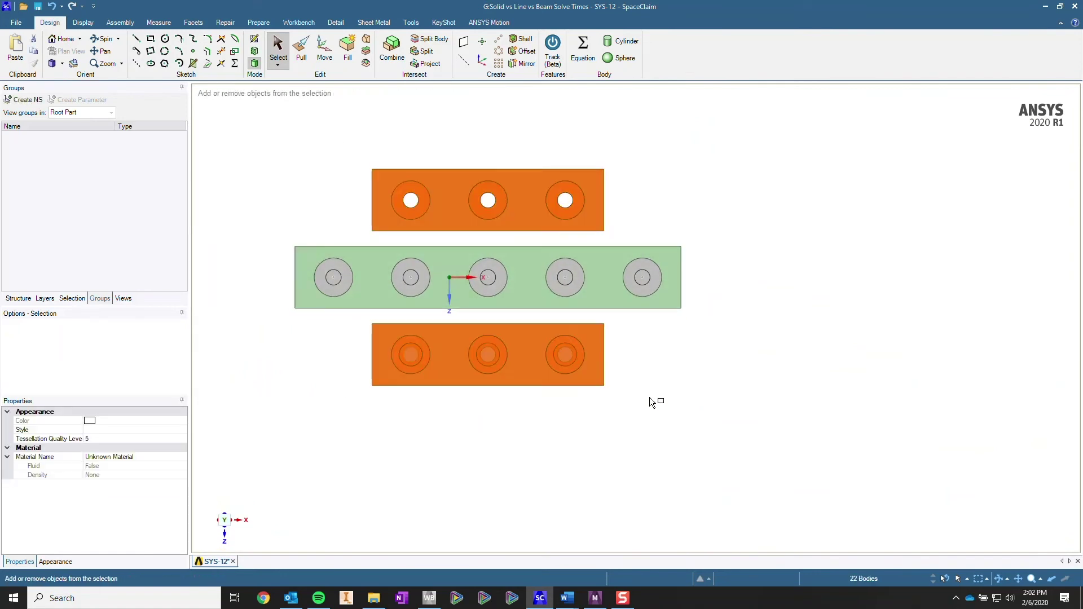
{"action": "right_click", "coordinate": [652, 399]}
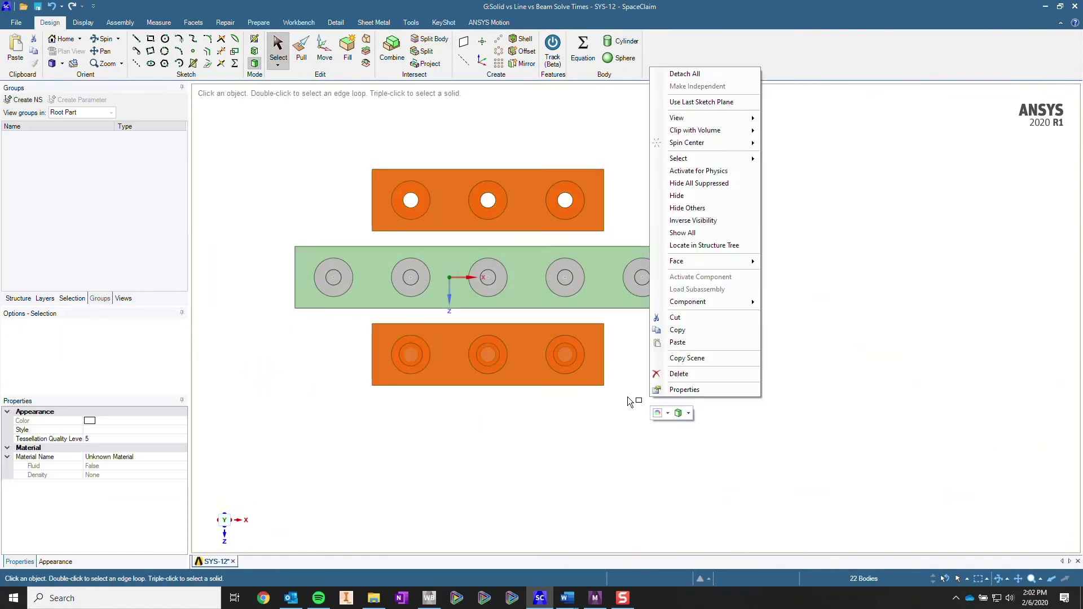
{"action": "left_click", "coordinate": [695, 196]}
- Select all suppressed solid bolt bodies, starting from the one in the first washer hole, and hide them
{"action": "left_click", "coordinate": [51, 63]}
{"action": "left_click", "coordinate": [346, 213]}
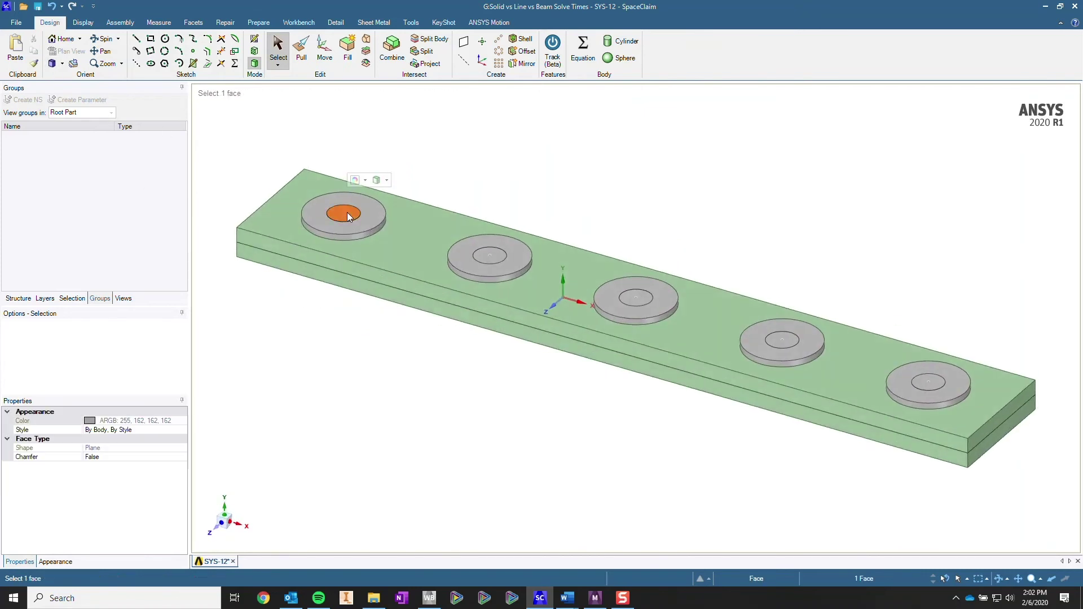
{"action": "left_click", "coordinate": [72, 298]}
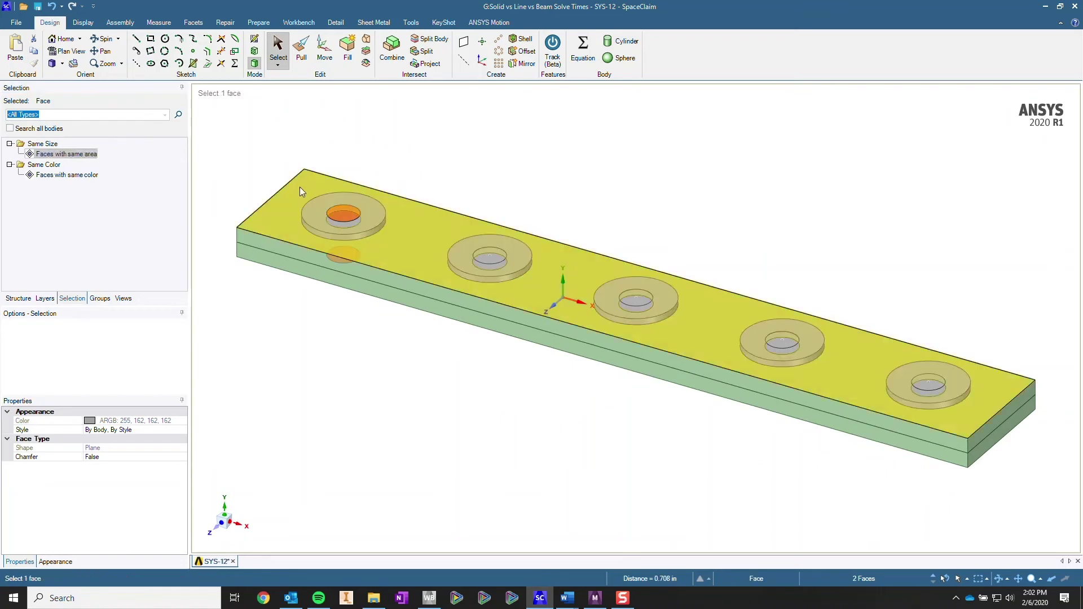
{"action": "key", "text": "Escape"}
{"action": "triple_click", "coordinate": [343, 213]}
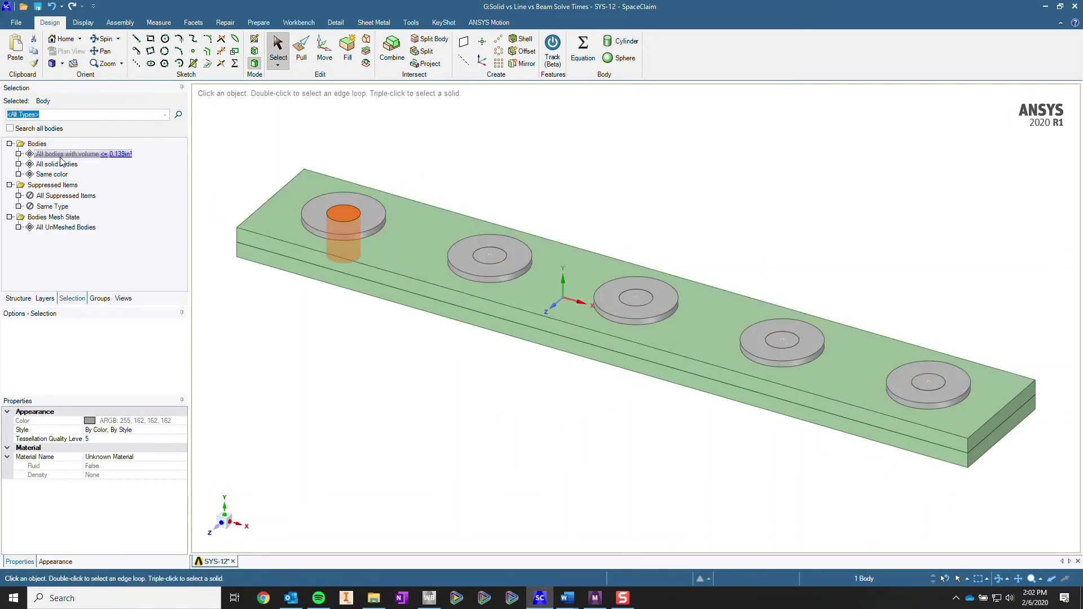
{"action": "mouse_move", "coordinate": [61, 158]}
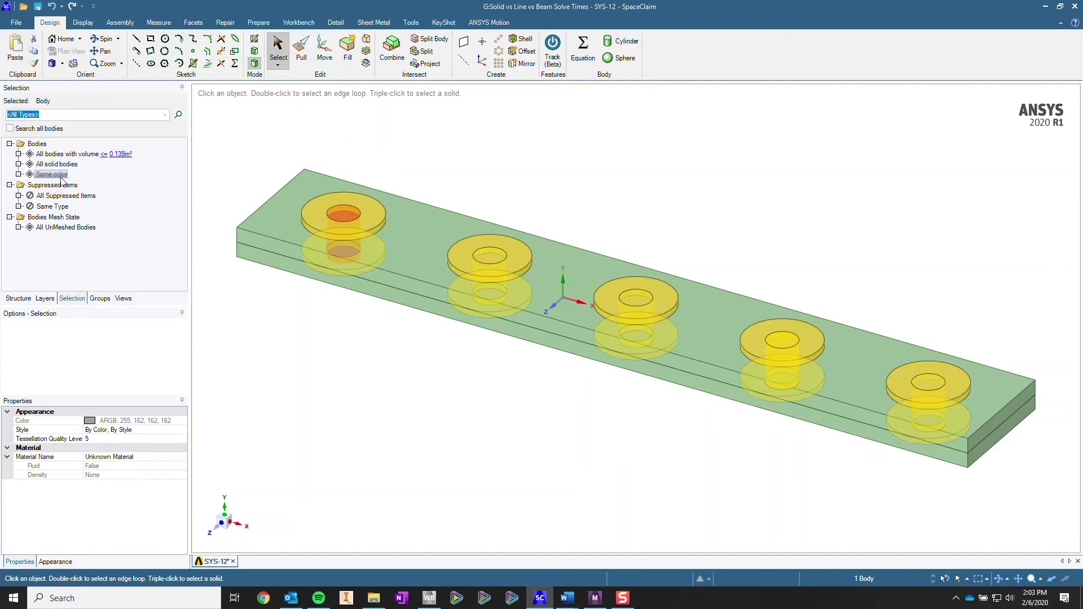
{"action": "left_click", "coordinate": [62, 196]}
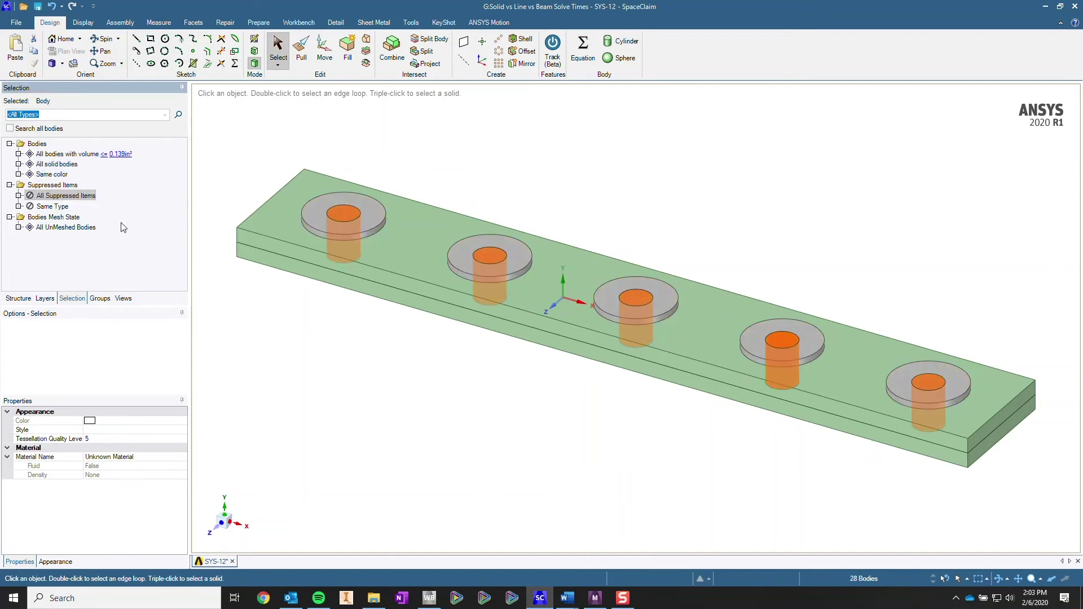
{"action": "right_click", "coordinate": [541, 161]}
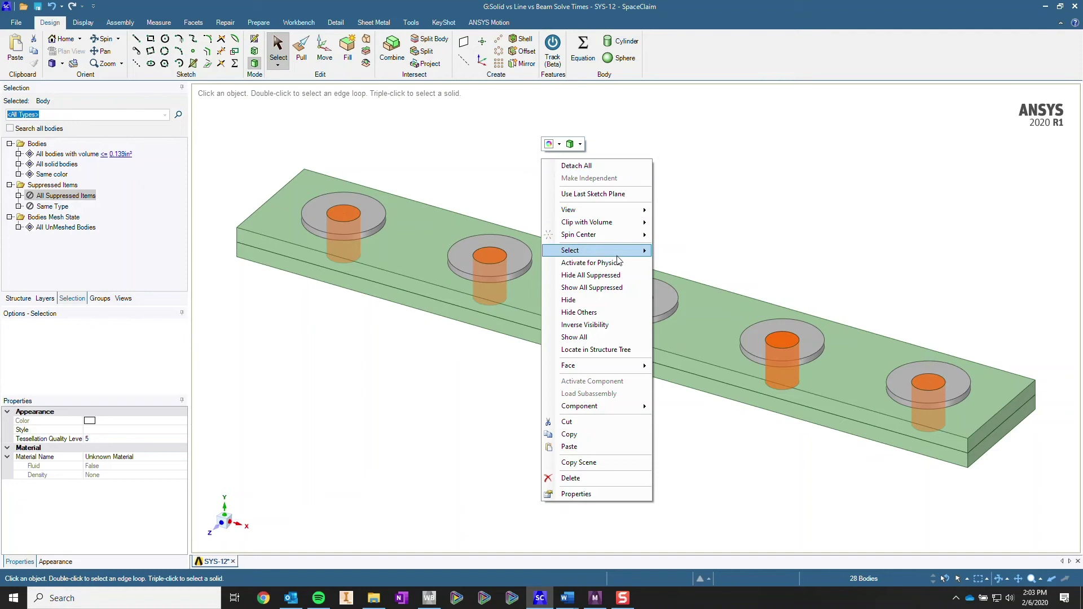
{"action": "left_click", "coordinate": [618, 307]}
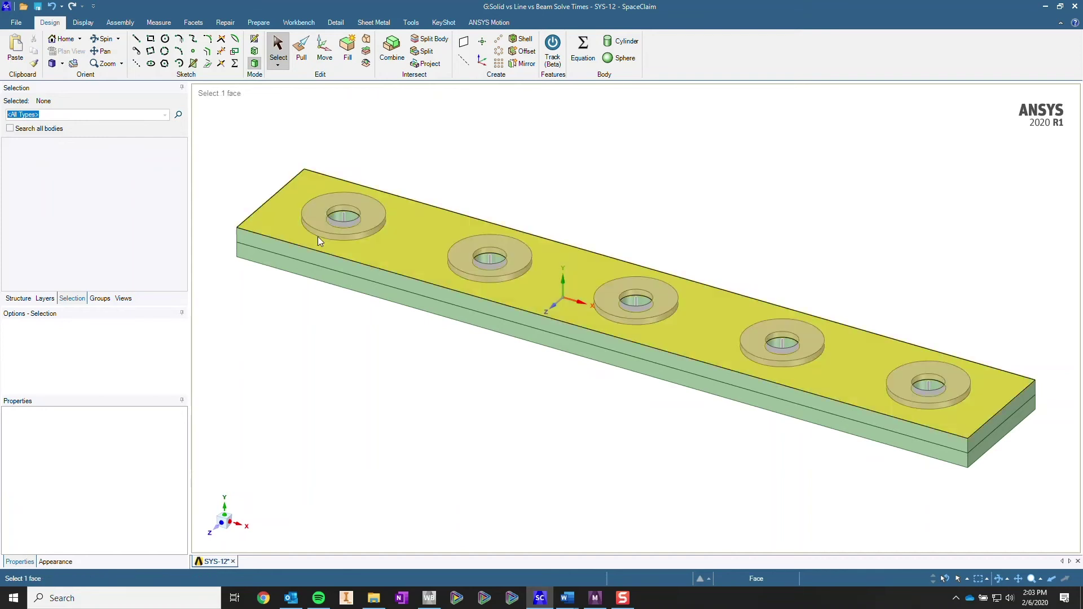
- Examine the line beam inside the first washer hole and the plate stack in front view
{"action": "left_click", "coordinate": [355, 226]}
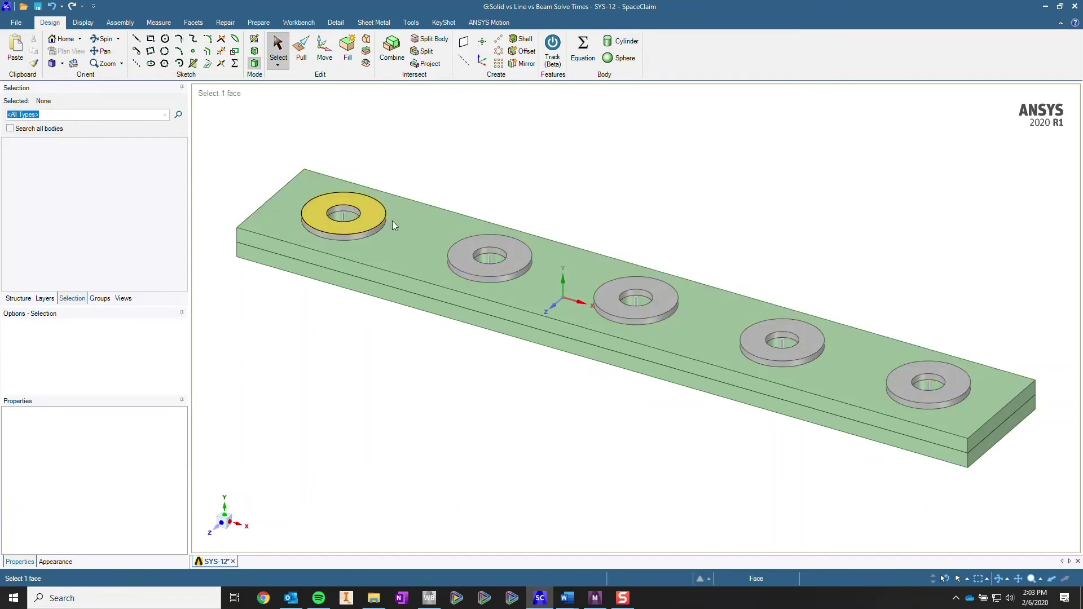
{"action": "left_click", "coordinate": [345, 214]}
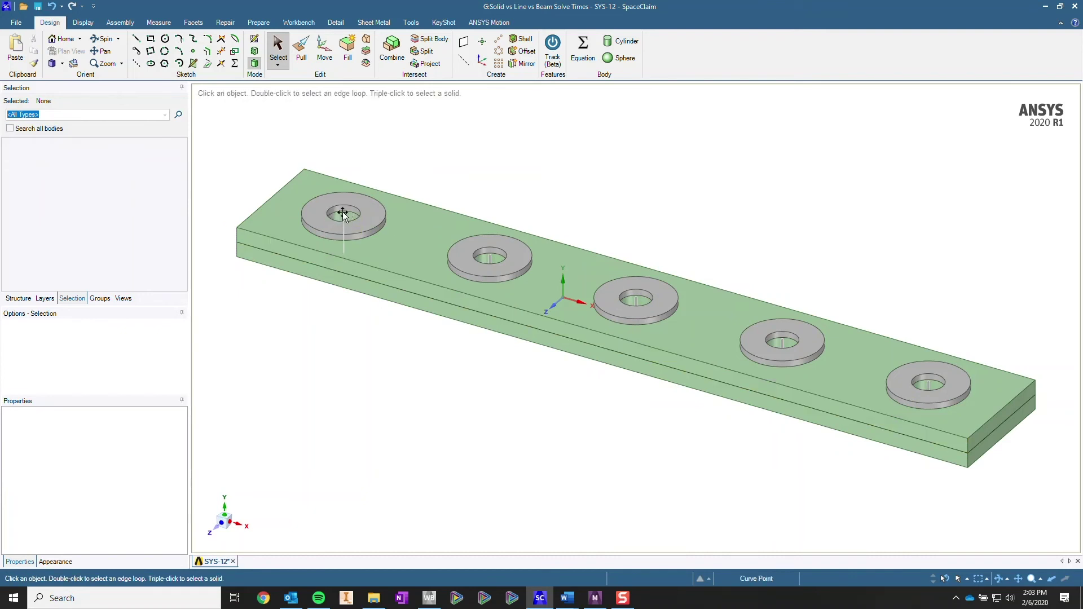
{"action": "left_click", "coordinate": [378, 214], "text": "ctrl"}
{"action": "scroll", "coordinate": [529, 275], "scroll_direction": "down", "scroll_amount": 5}
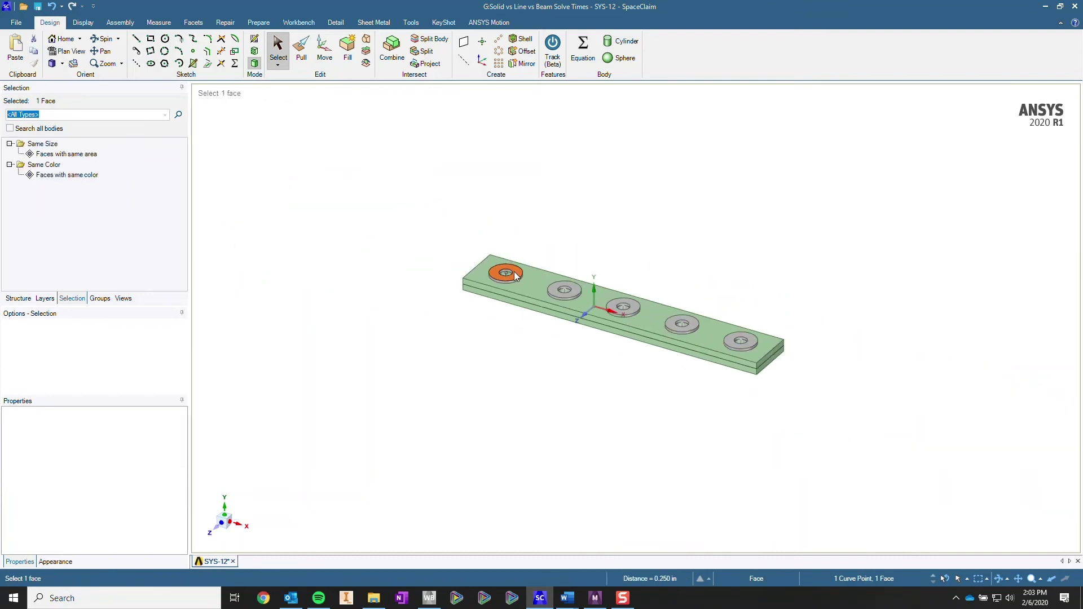
{"action": "scroll", "coordinate": [514, 274], "scroll_direction": "up", "scroll_amount": 5}
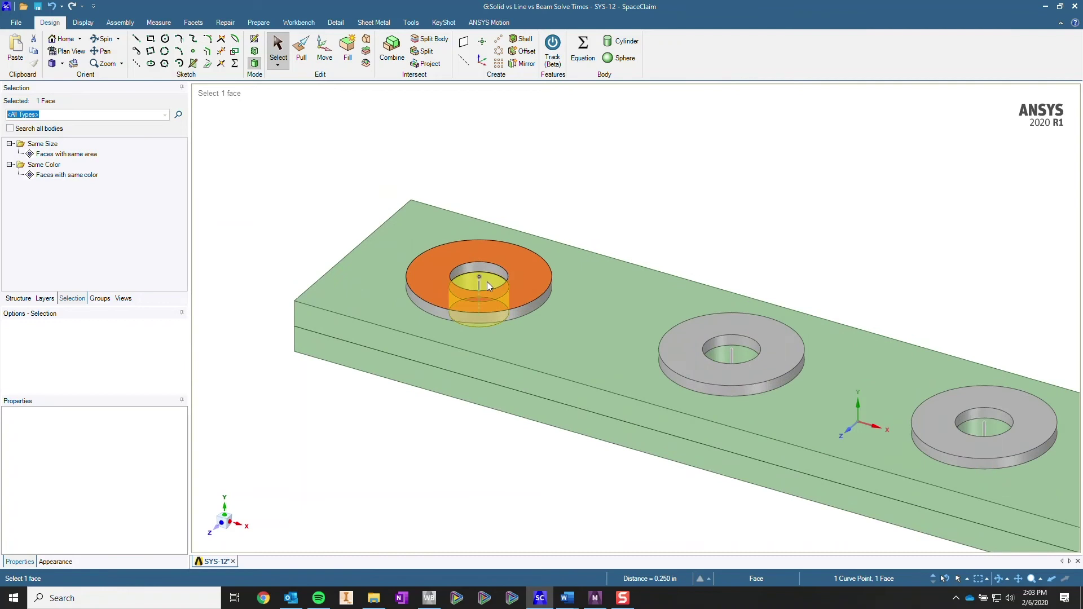
{"action": "left_click", "coordinate": [628, 210]}
{"action": "key", "text": "v"}
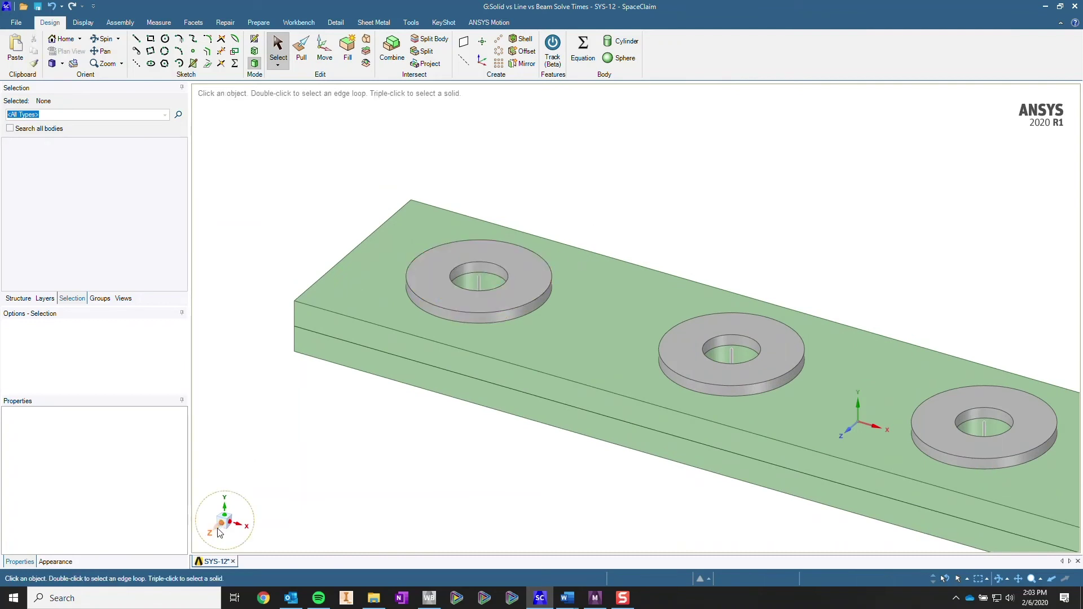
{"action": "scroll", "coordinate": [510, 399], "scroll_direction": "down", "scroll_amount": 10}
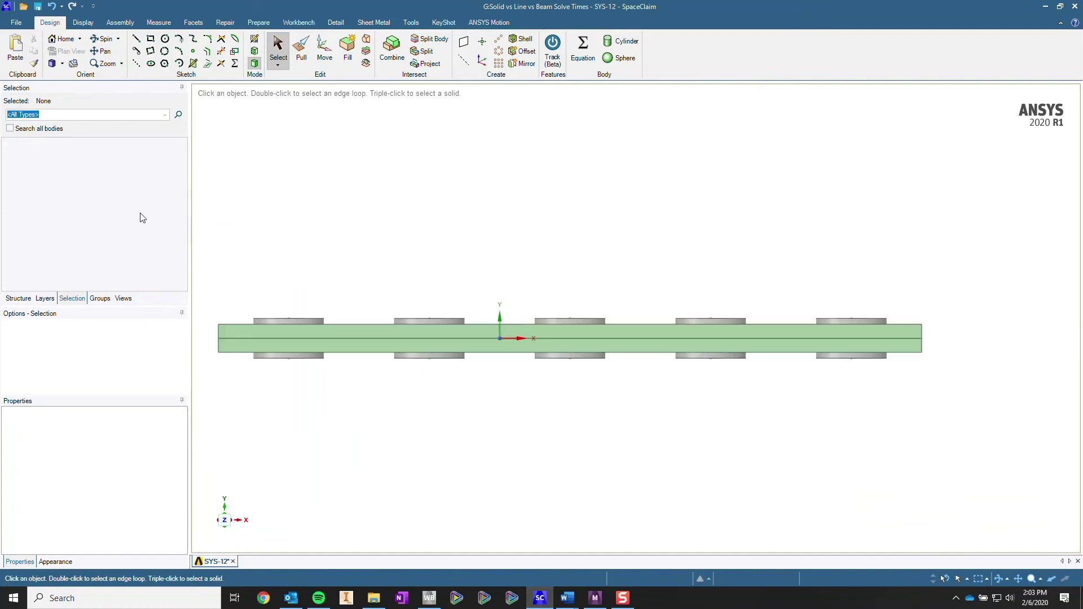
- Try to isolate the beams in the five washer holes by selecting each one and hiding all other bodies
{"action": "left_click", "coordinate": [104, 298]}
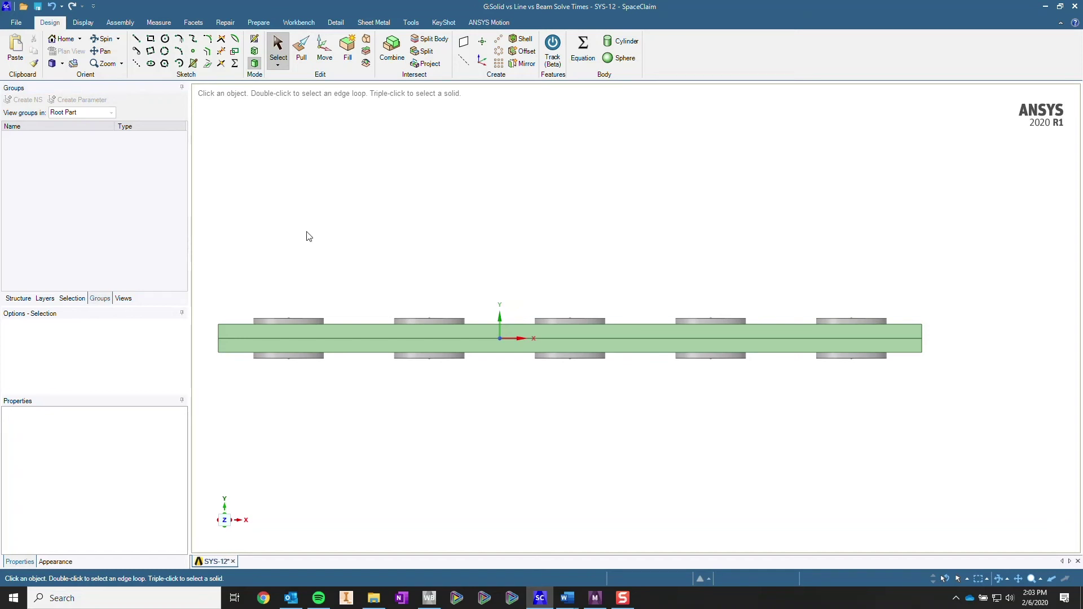
{"action": "key", "text": "h"}
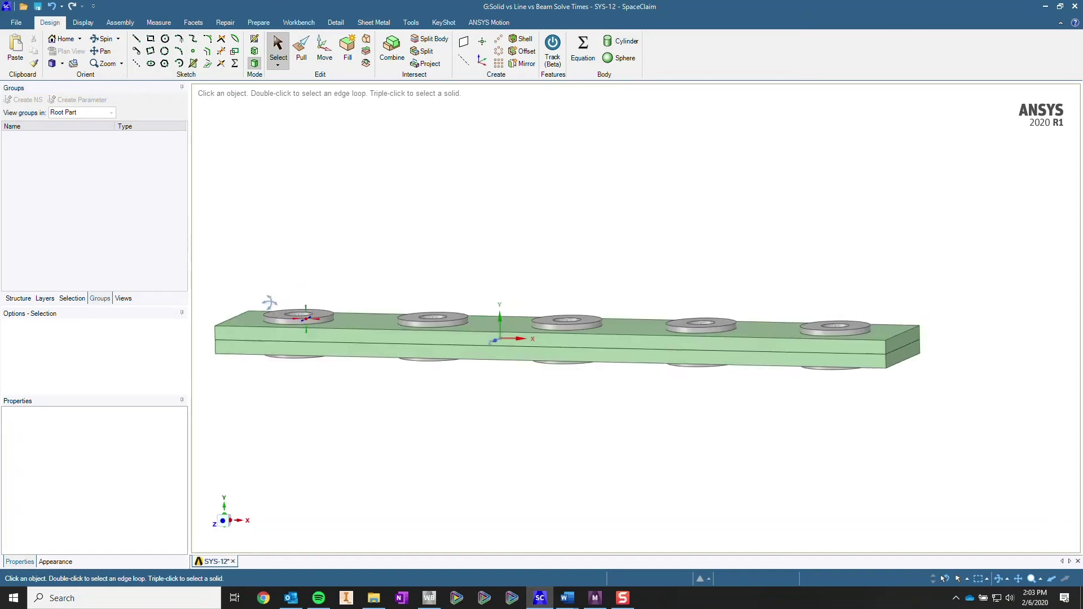
{"action": "left_click", "coordinate": [296, 303]}
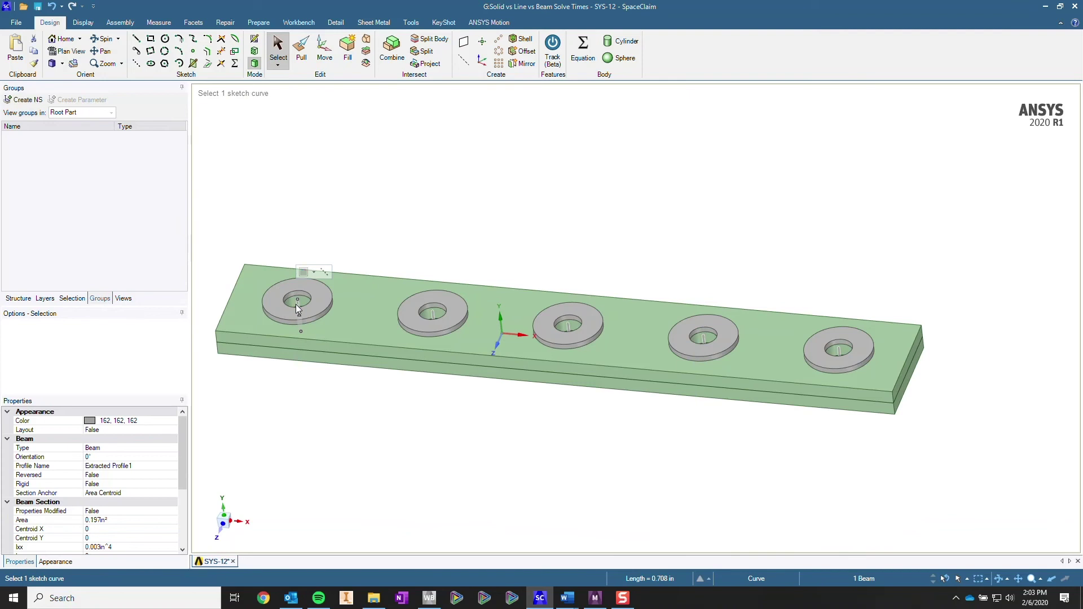
{"action": "left_click", "coordinate": [435, 318], "text": "ctrl"}
{"action": "left_click", "coordinate": [567, 327], "text": "ctrl"}
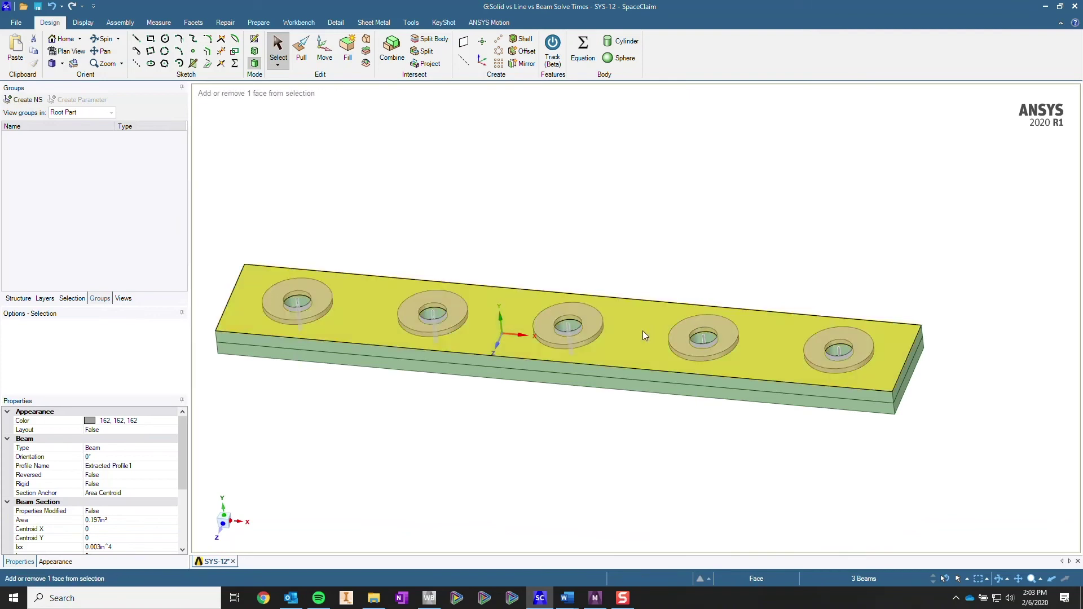
{"action": "left_click", "coordinate": [699, 339], "text": "ctrl"}
{"action": "left_click", "coordinate": [702, 338], "text": "ctrl"}
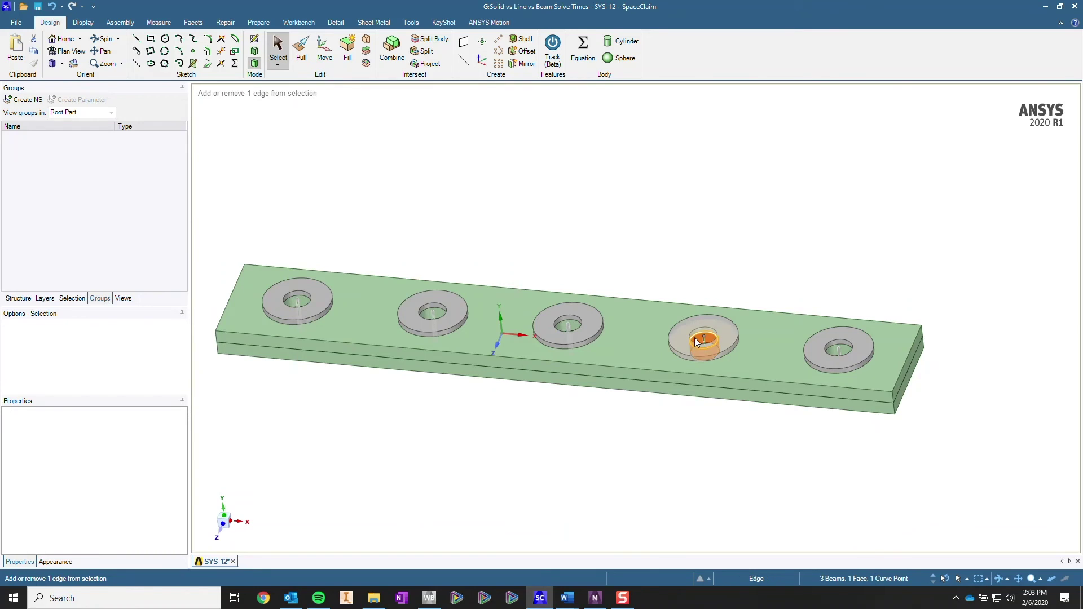
{"action": "scroll", "coordinate": [699, 338], "scroll_direction": "up", "scroll_amount": 4}
{"action": "left_click", "coordinate": [696, 334], "text": "ctrl"}
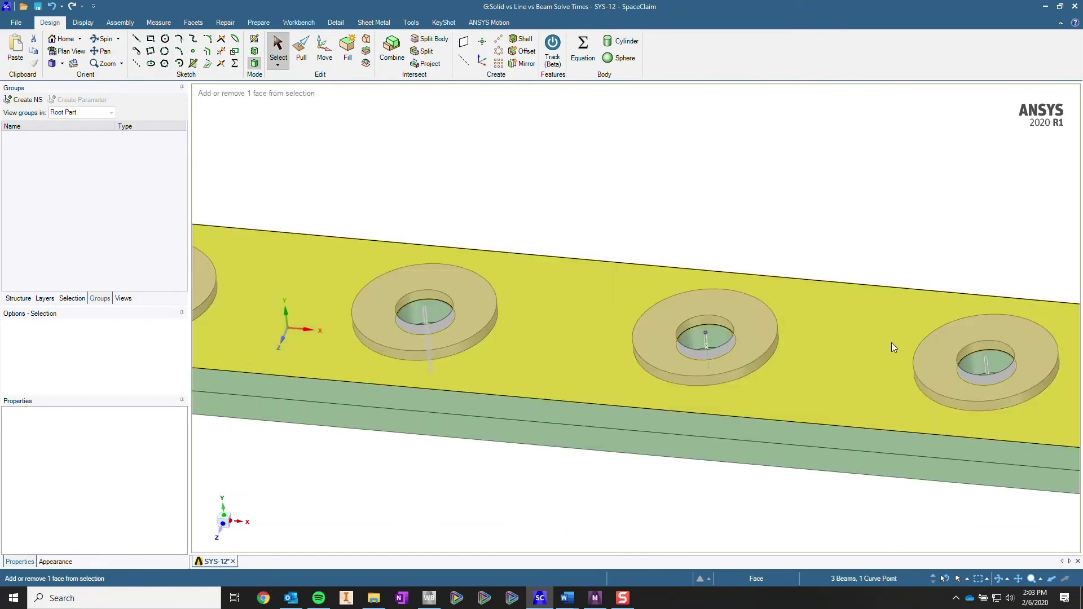
{"action": "left_click", "coordinate": [988, 369], "text": "ctrl"}
{"action": "right_click", "coordinate": [849, 254]}
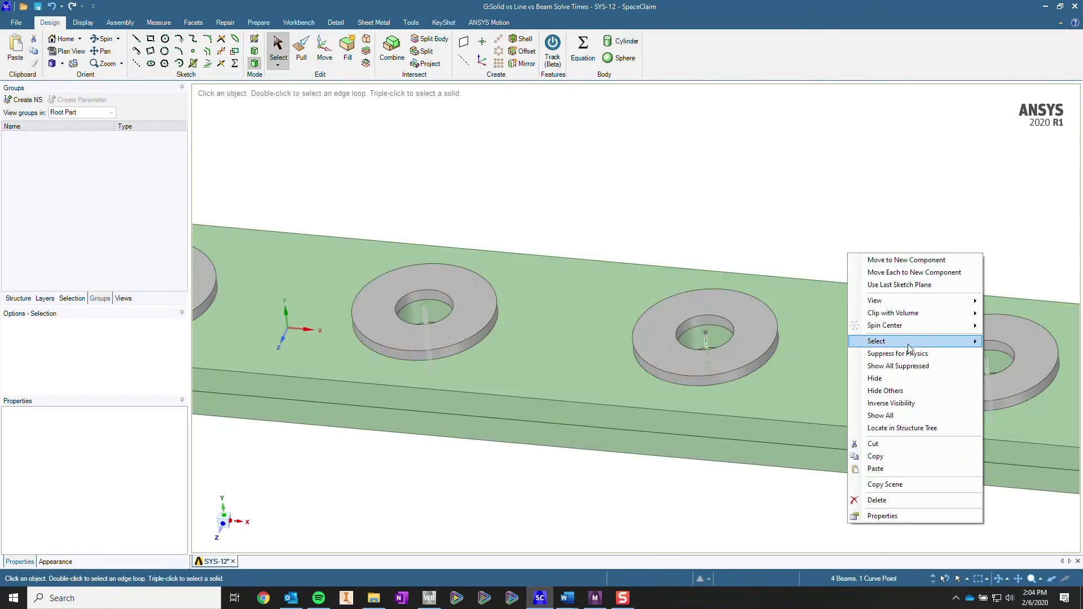
{"action": "left_click", "coordinate": [910, 390]}
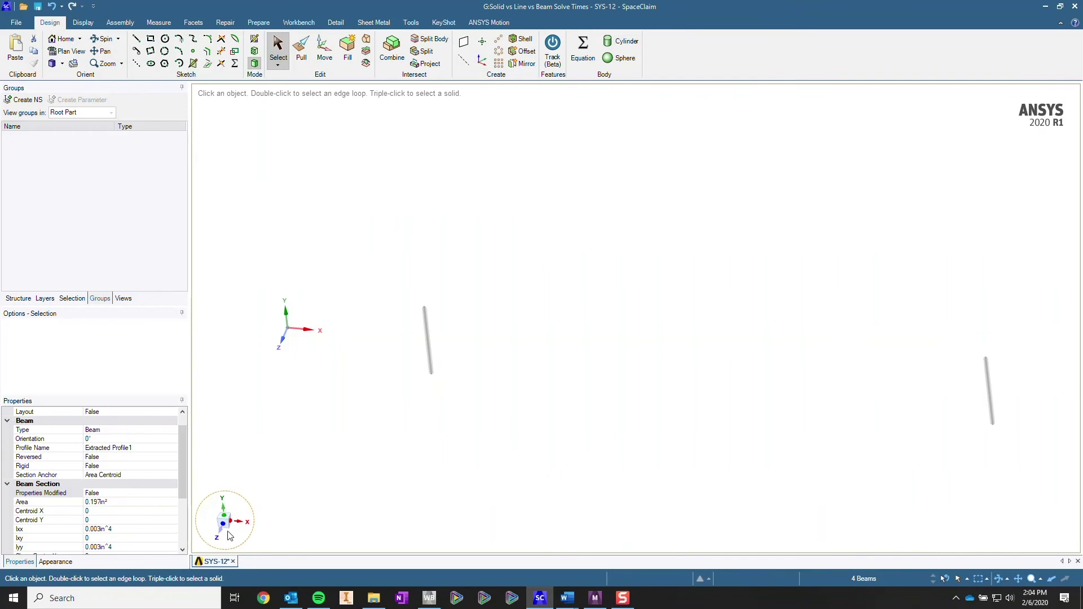
- Check the isolated beams from the front, then bring the plates and washers back and clear the beam selection
{"action": "left_click", "coordinate": [223, 534]}
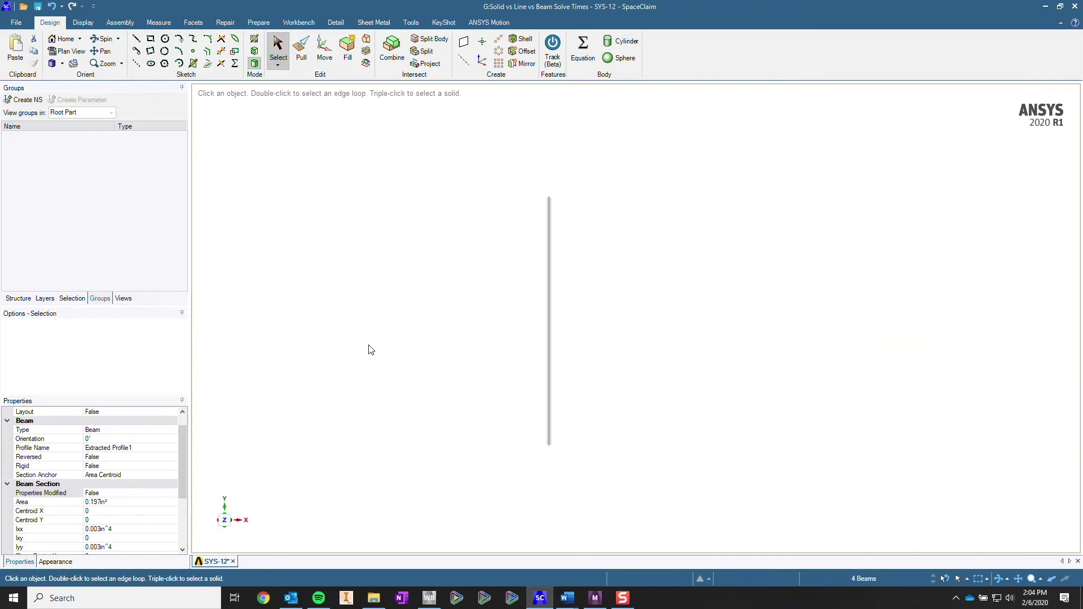
{"action": "middle_click_drag", "start_coordinate": [465, 360], "coordinate": [602, 371], "text": "ctrl"}
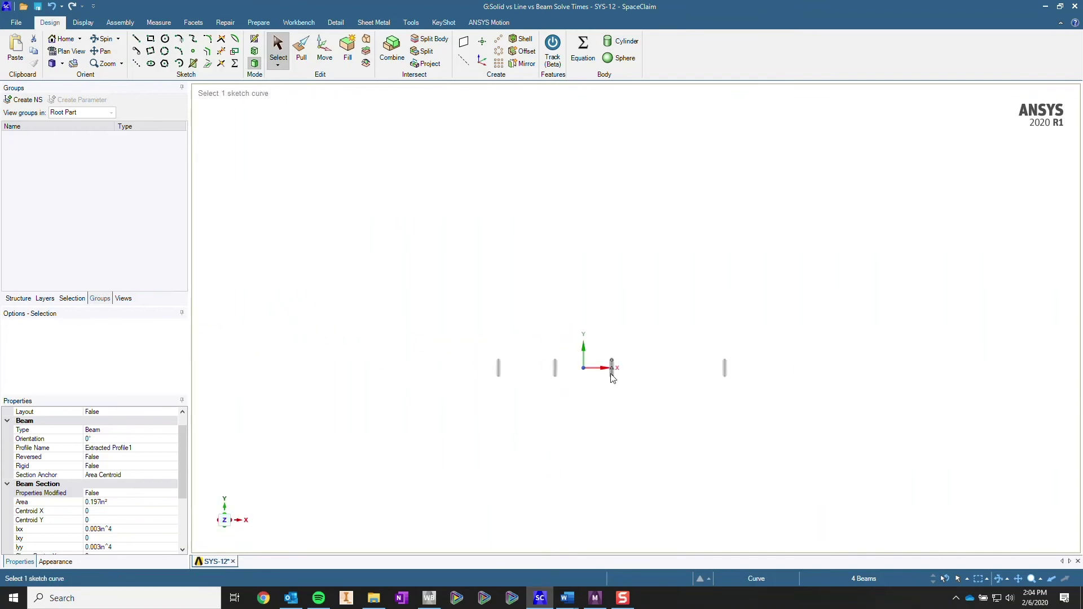
{"action": "right_click", "coordinate": [686, 368]}
{"action": "left_click", "coordinate": [641, 315]}
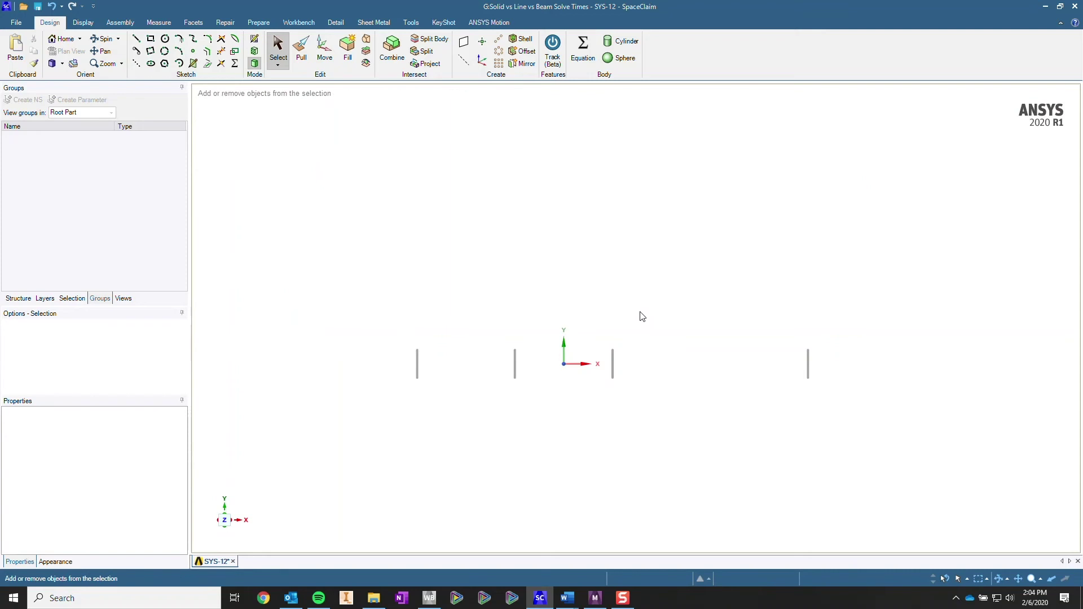
{"action": "key", "text": "h"}
{"action": "scroll", "coordinate": [741, 337], "scroll_direction": "up", "scroll_amount": 3}
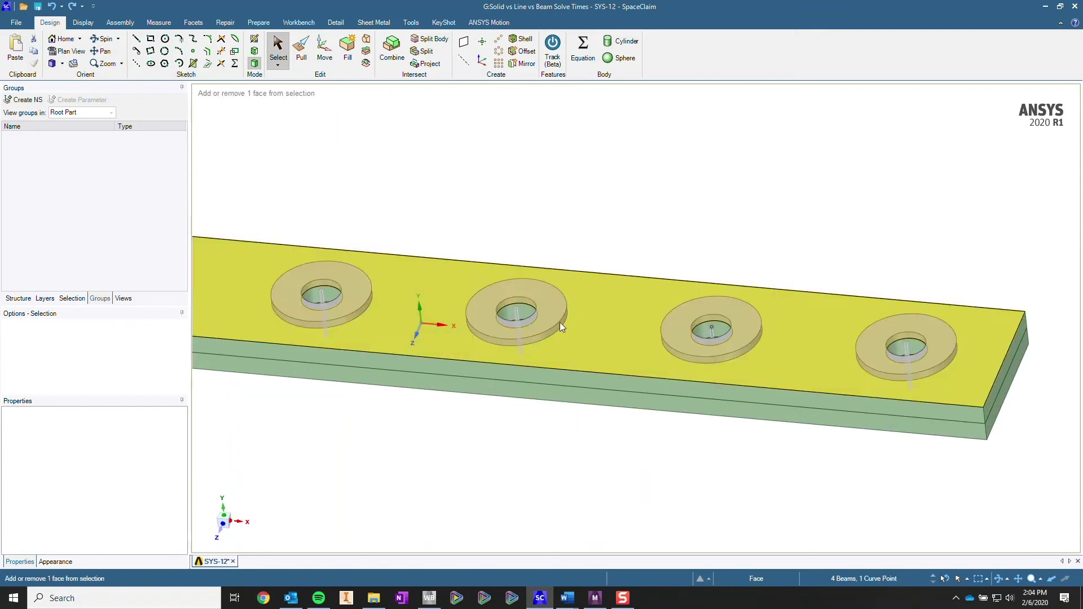
{"action": "right_click", "coordinate": [504, 137]}
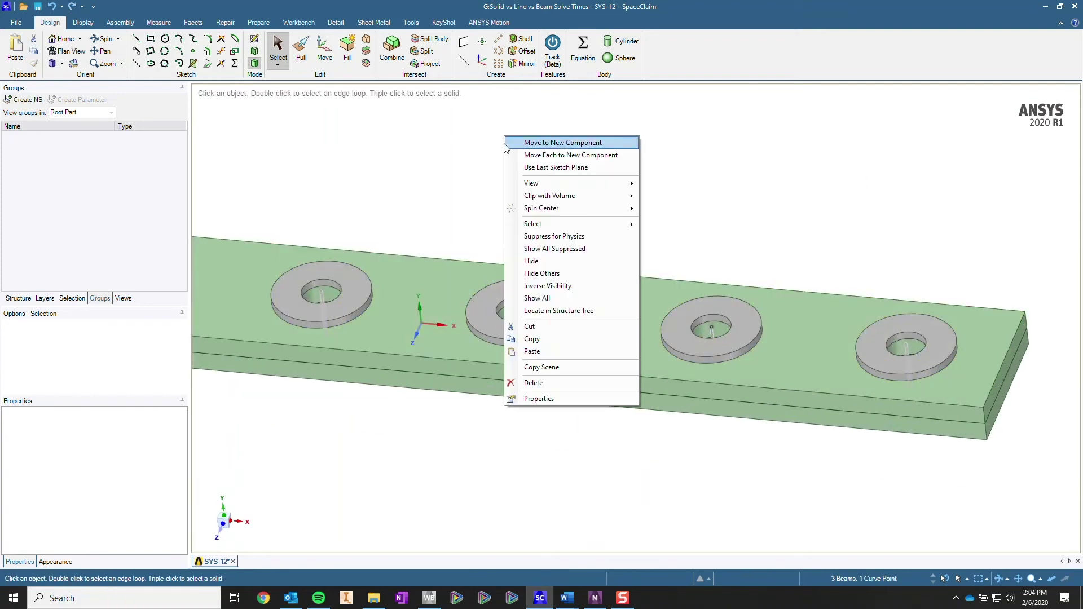
{"action": "left_click", "coordinate": [435, 148]}
- Select the beam in the first washer hole and extend the selection to all beams with the same profile
{"action": "scroll", "coordinate": [392, 235], "scroll_direction": "down", "scroll_amount": 3}
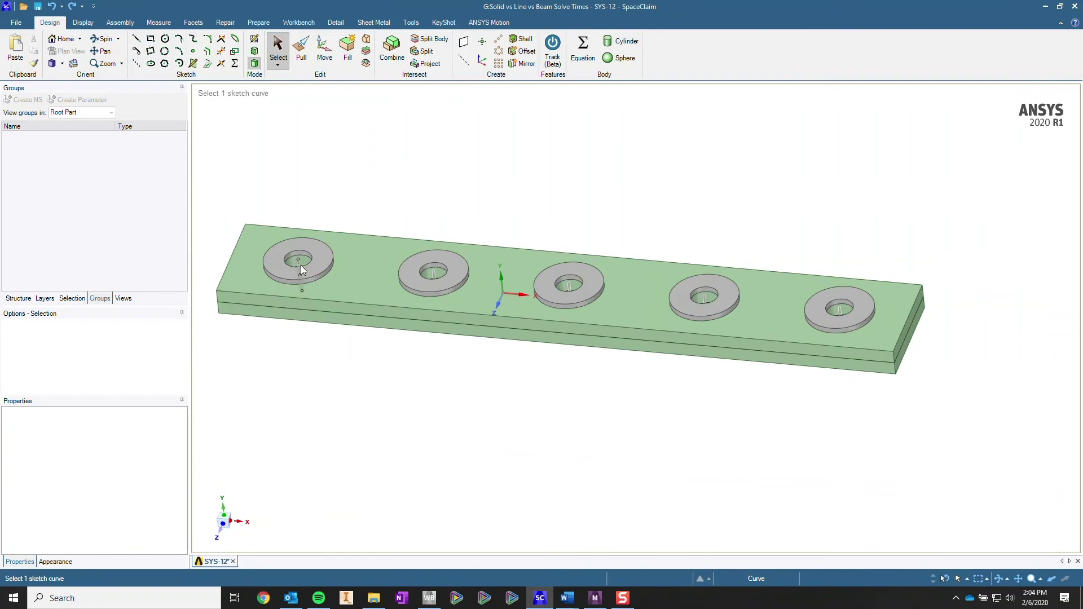
{"action": "left_click", "coordinate": [298, 262]}
{"action": "left_click", "coordinate": [69, 299]}
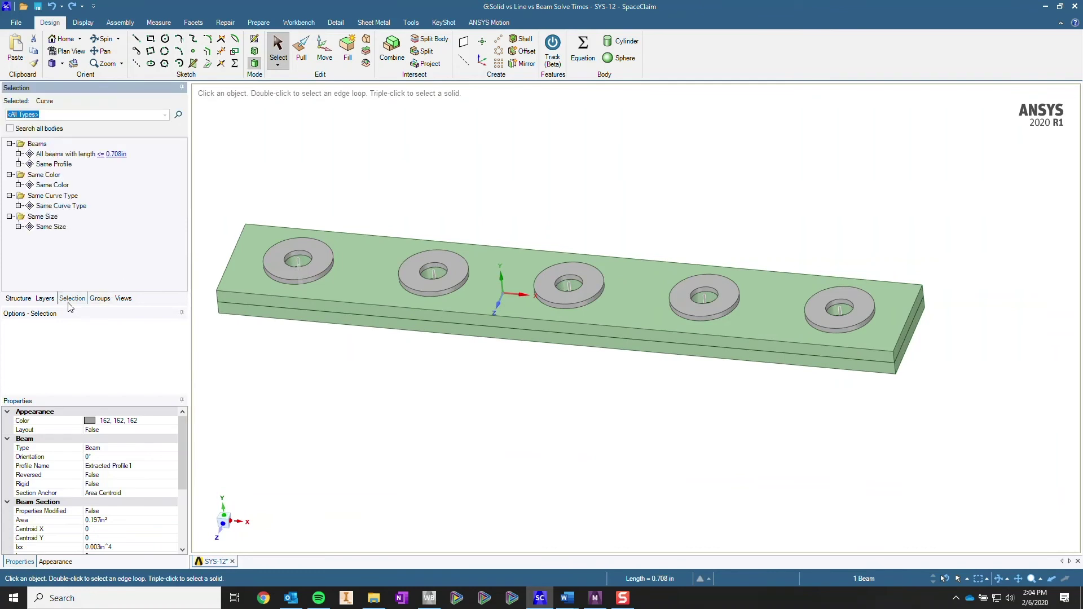
{"action": "left_click", "coordinate": [54, 165]}
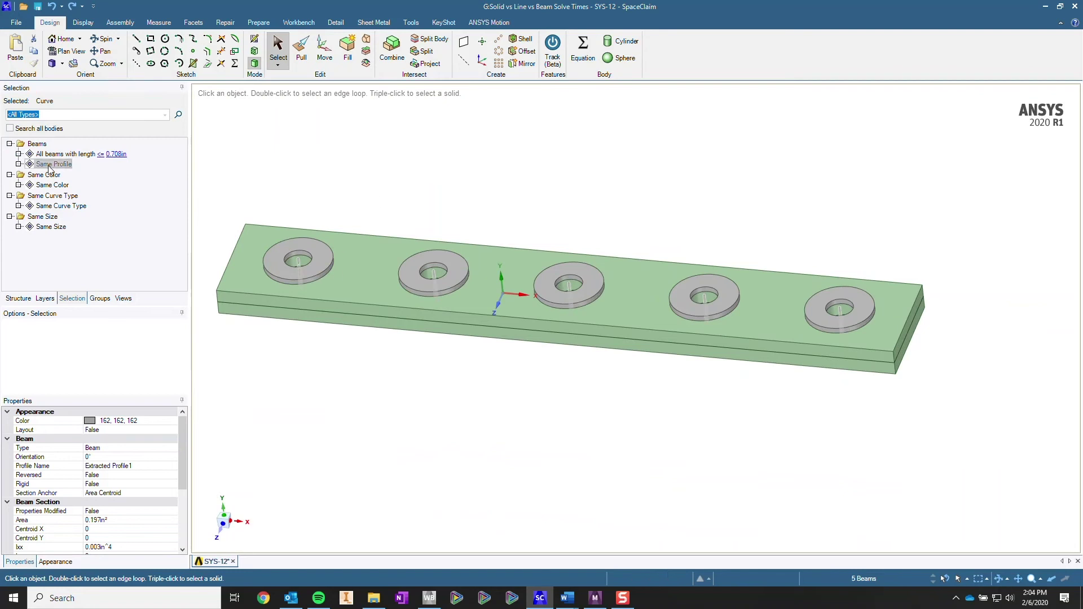
- Isolate the five selected beams by hiding them and inverting the visibility of the model
{"action": "right_click", "coordinate": [305, 156]}
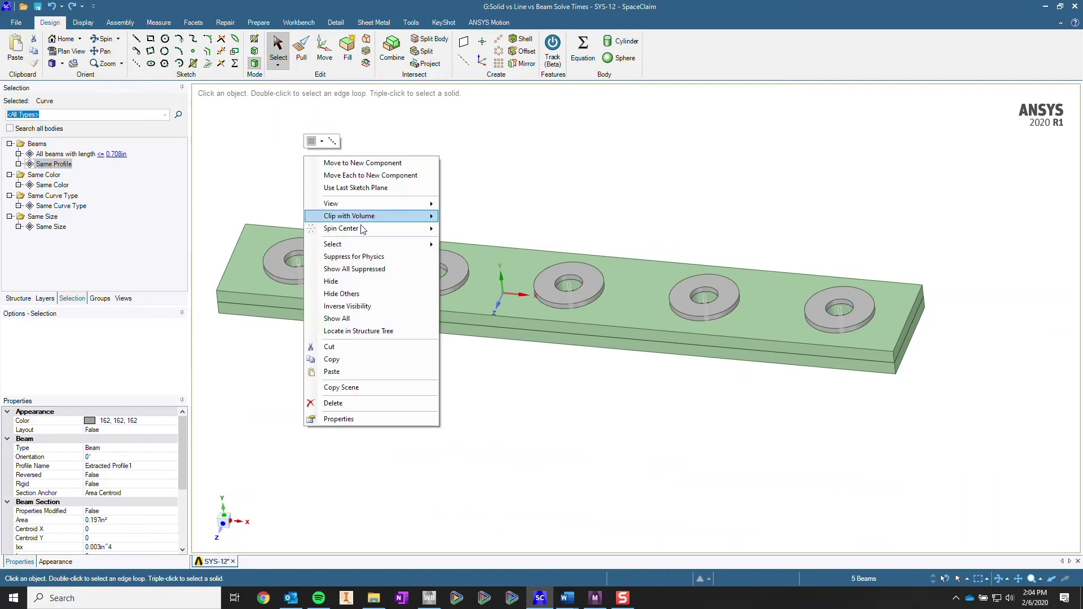
{"action": "left_click", "coordinate": [361, 281]}
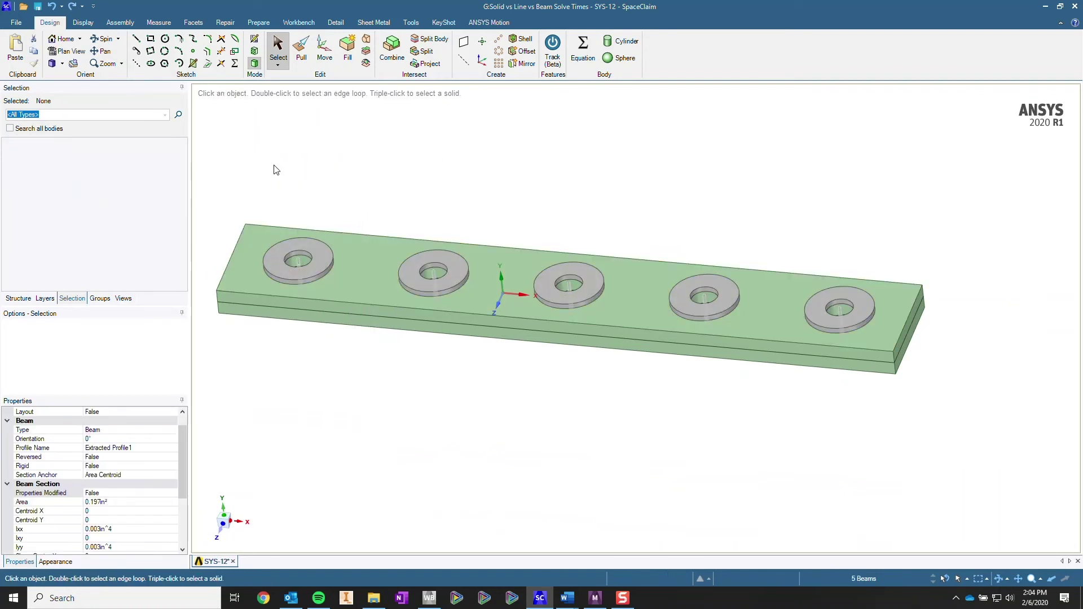
{"action": "right_click", "coordinate": [336, 160]}
{"action": "left_click", "coordinate": [395, 301]}
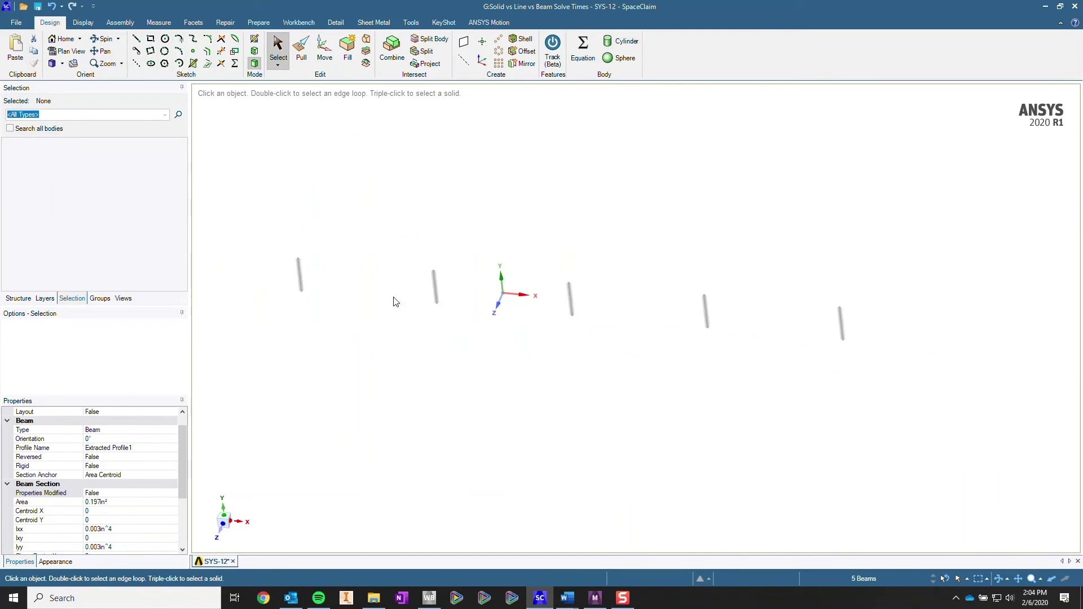
- From the front view, select the upper endpoints of all five beams and create a named selection called Top Bolt
{"action": "key", "text": "v"}
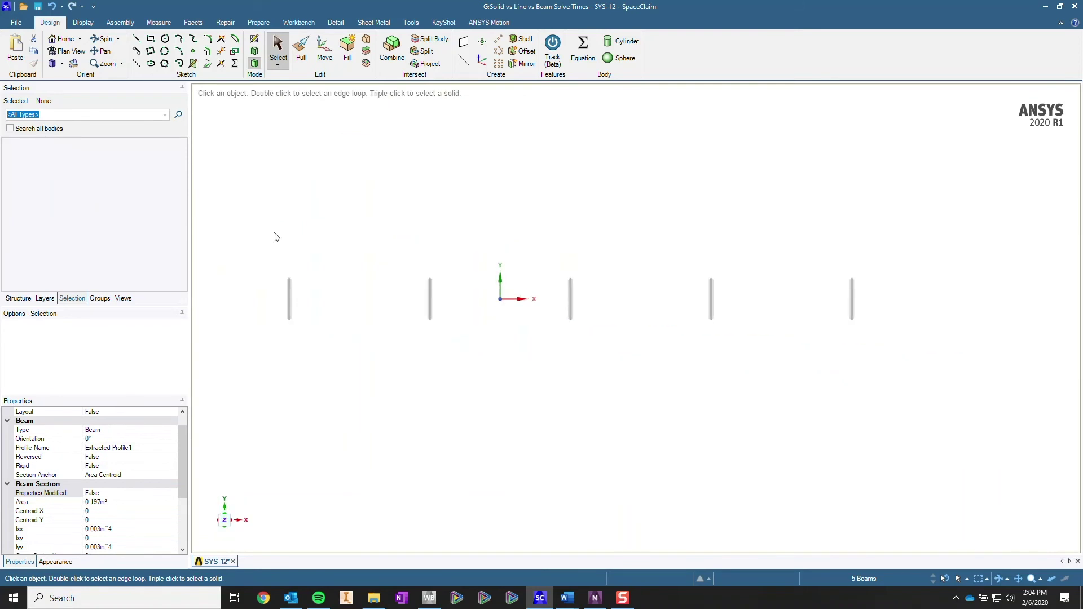
{"action": "left_click_drag", "start_coordinate": [252, 249], "coordinate": [932, 296]}
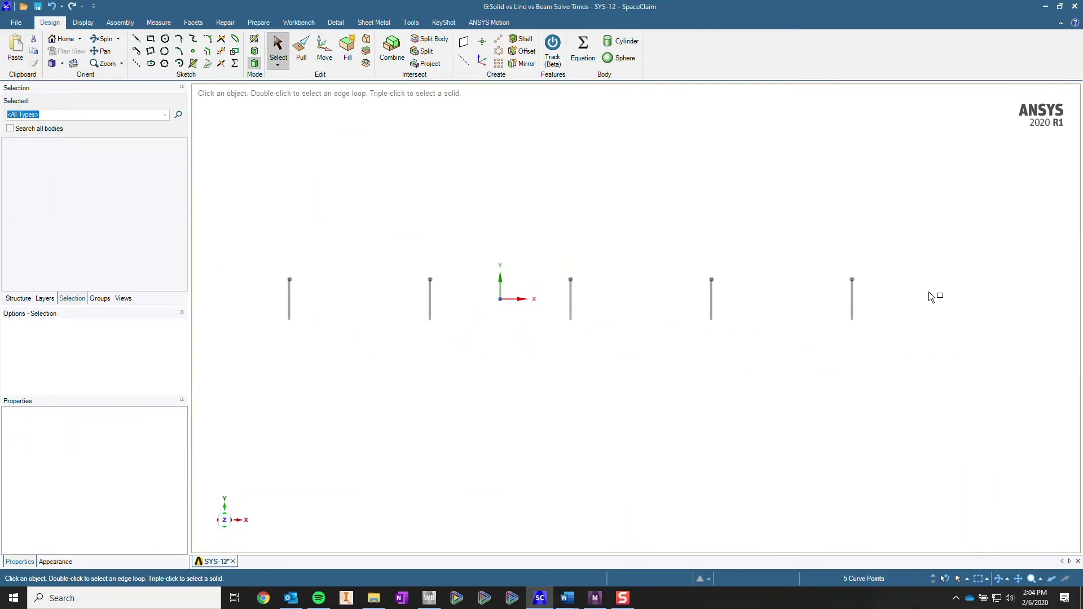
{"action": "left_click", "coordinate": [108, 300]}
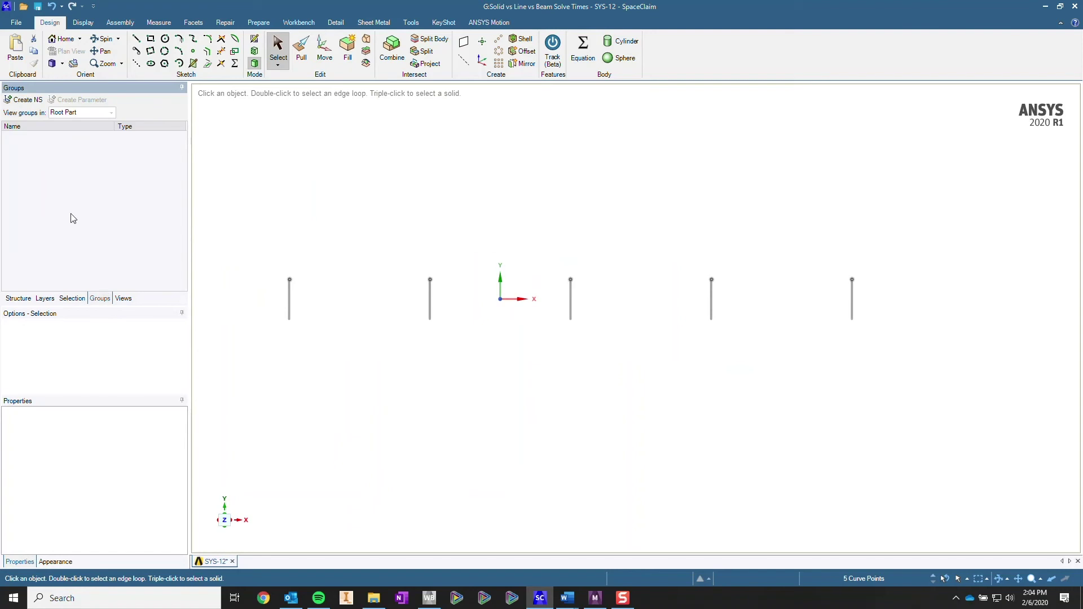
{"action": "left_click", "coordinate": [23, 100]}
{"action": "type", "text": "Top Bolt"}
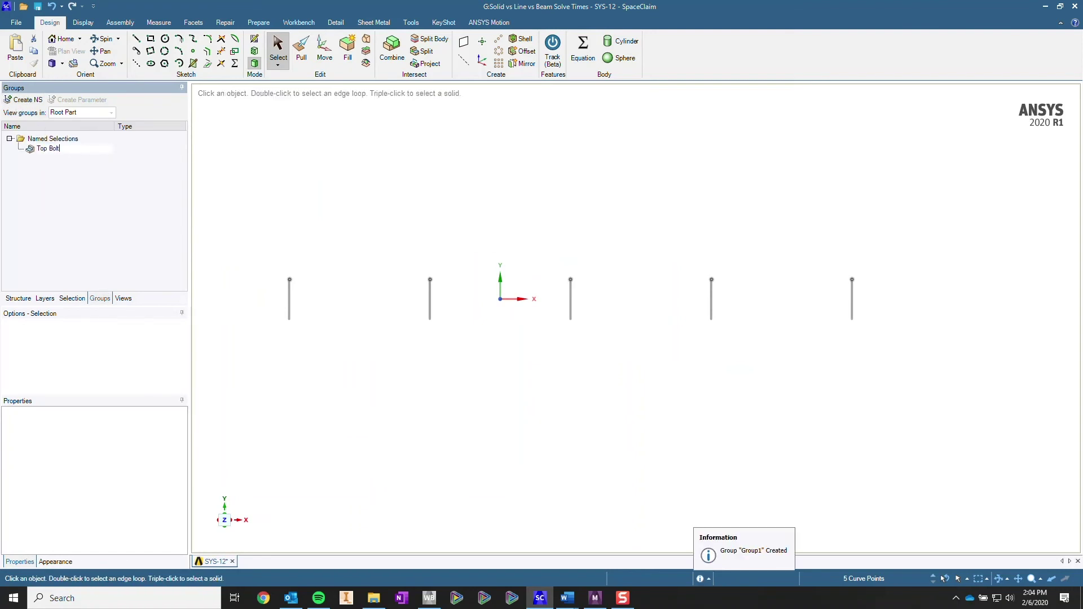
{"action": "key", "text": "Return"}
- Select the lower endpoints of all five beams and create a named selection called Bottom Bolt
{"action": "left_click_drag", "start_coordinate": [259, 307], "coordinate": [909, 346]}
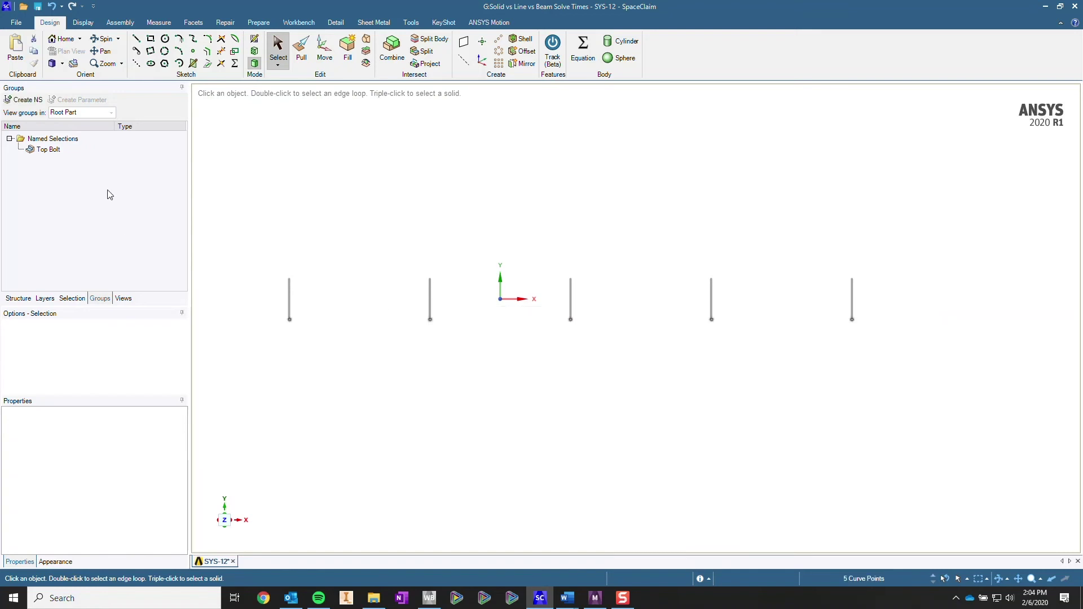
{"action": "left_click", "coordinate": [23, 99]}
{"action": "type", "text": "B"}
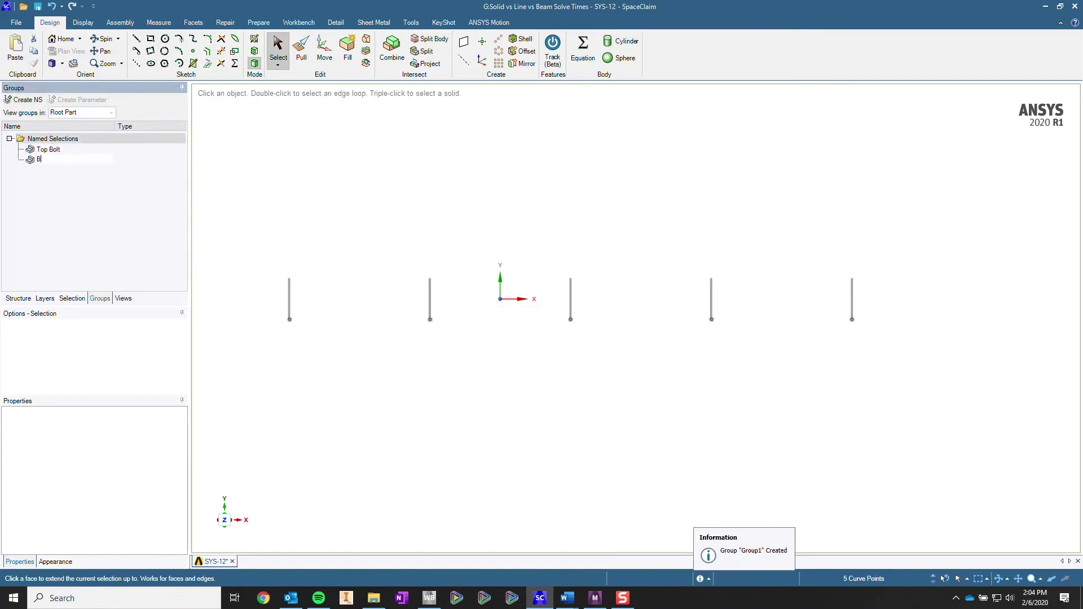
{"action": "type", "text": "ottom Bolt"}
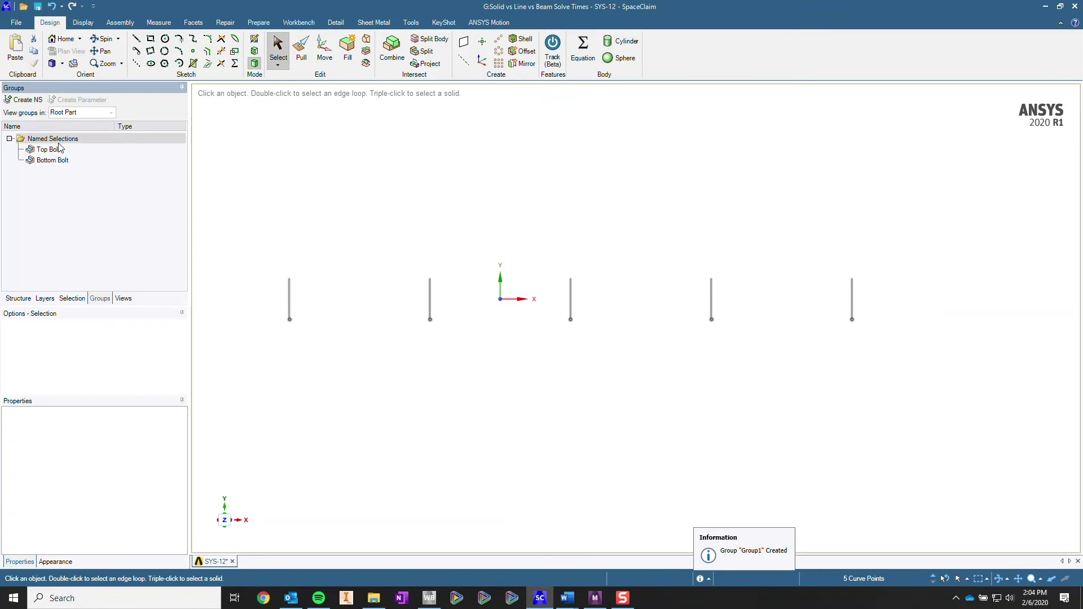
{"action": "key", "text": "Return"}
- Select all five beams in full, create a named selection called Bolt Surface, and clear the selection
{"action": "left_click_drag", "start_coordinate": [225, 238], "coordinate": [903, 354]}
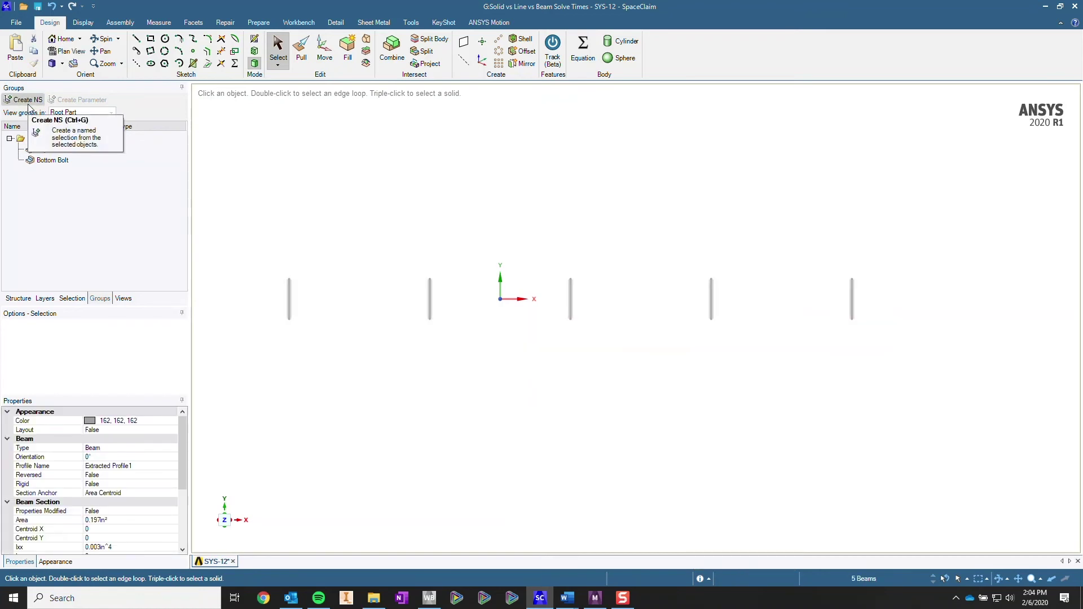
{"action": "left_click", "coordinate": [28, 103]}
{"action": "type", "text": "Bol"}
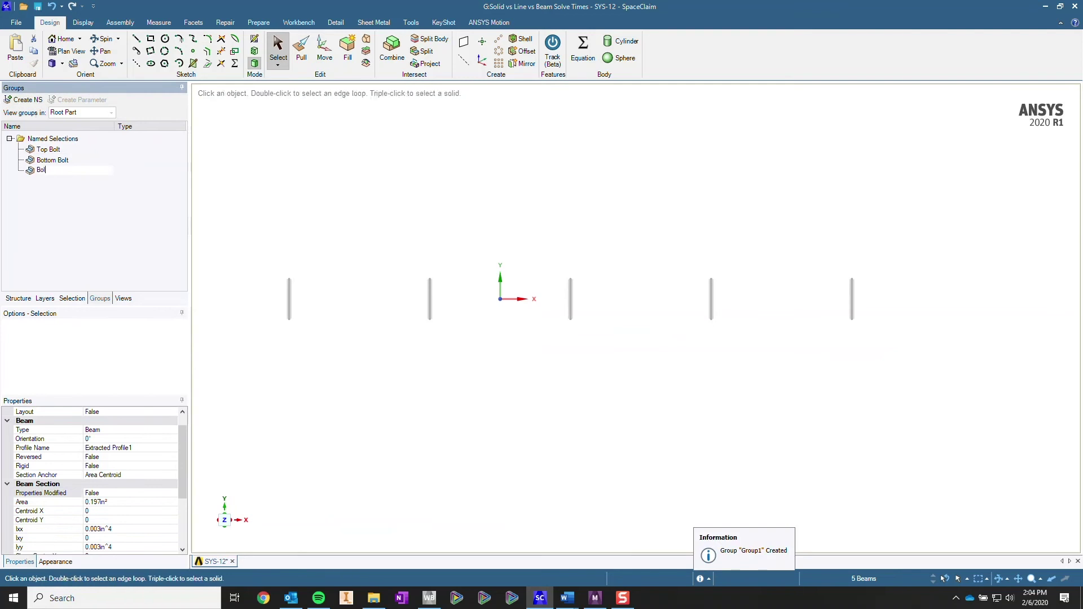
{"action": "type", "text": "t Surface"}
{"action": "key", "text": "Return"}
{"action": "left_click", "coordinate": [268, 225]}
- Show all bodies again, return to the home view, and hide all suppressed bodies
{"action": "scroll", "coordinate": [279, 223], "scroll_direction": "down", "scroll_amount": 4}
{"action": "scroll", "coordinate": [280, 224], "scroll_direction": "up", "scroll_amount": 1}
{"action": "right_click", "coordinate": [286, 195]}
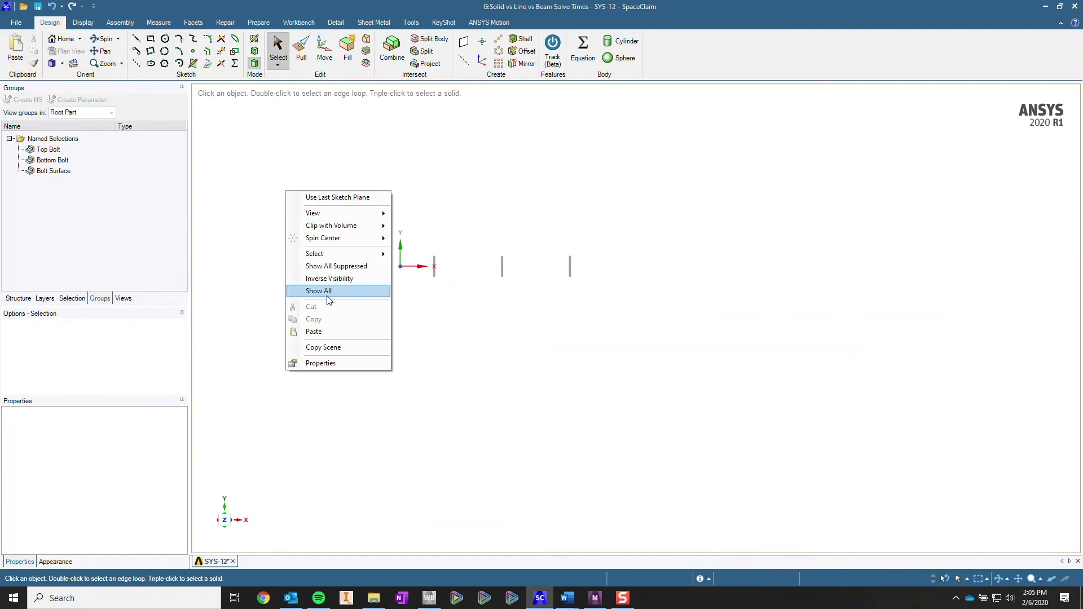
{"action": "left_click", "coordinate": [330, 289]}
{"action": "right_click", "coordinate": [331, 178]}
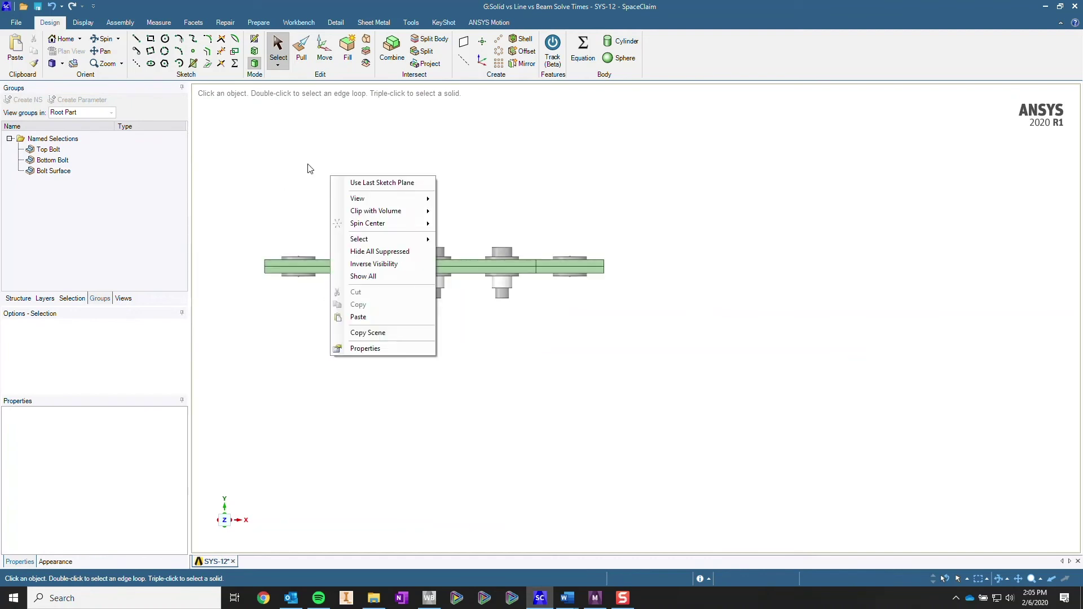
{"action": "left_click", "coordinate": [299, 172]}
{"action": "key", "text": "h"}
{"action": "right_click", "coordinate": [300, 168]}
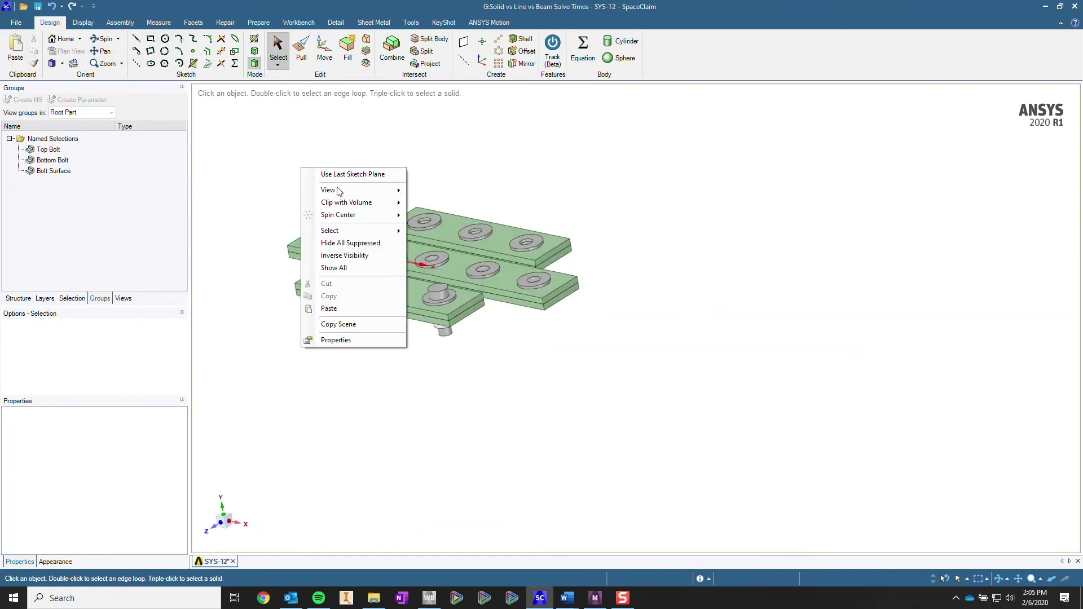
{"action": "left_click", "coordinate": [351, 243]}
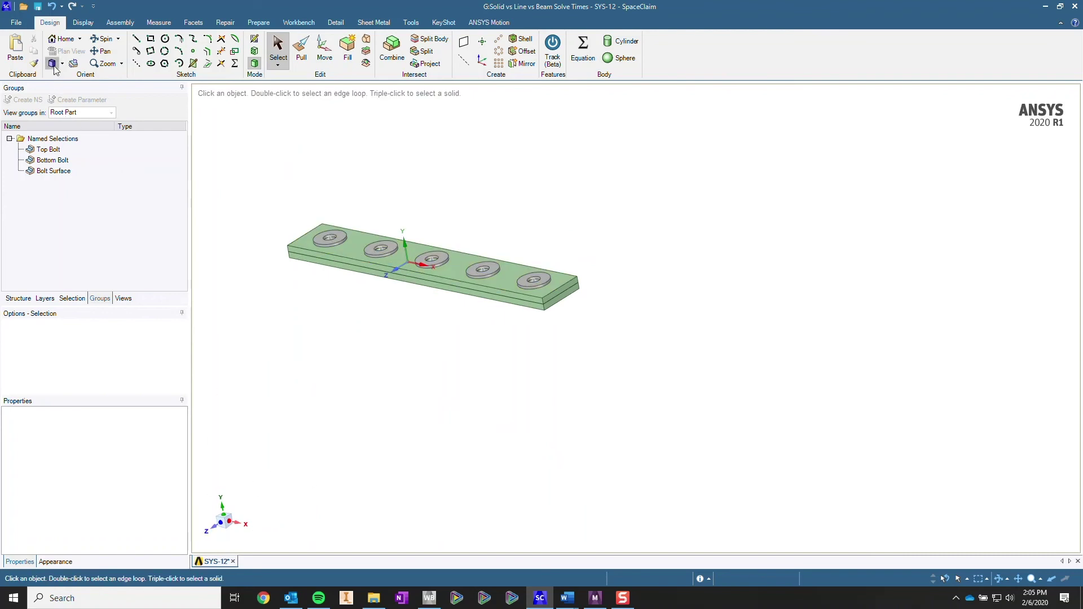
- Select the top faces of the five upper washers and create a named selection called Top Wahsers
{"action": "key", "text": "z"}
{"action": "left_click", "coordinate": [374, 218]}
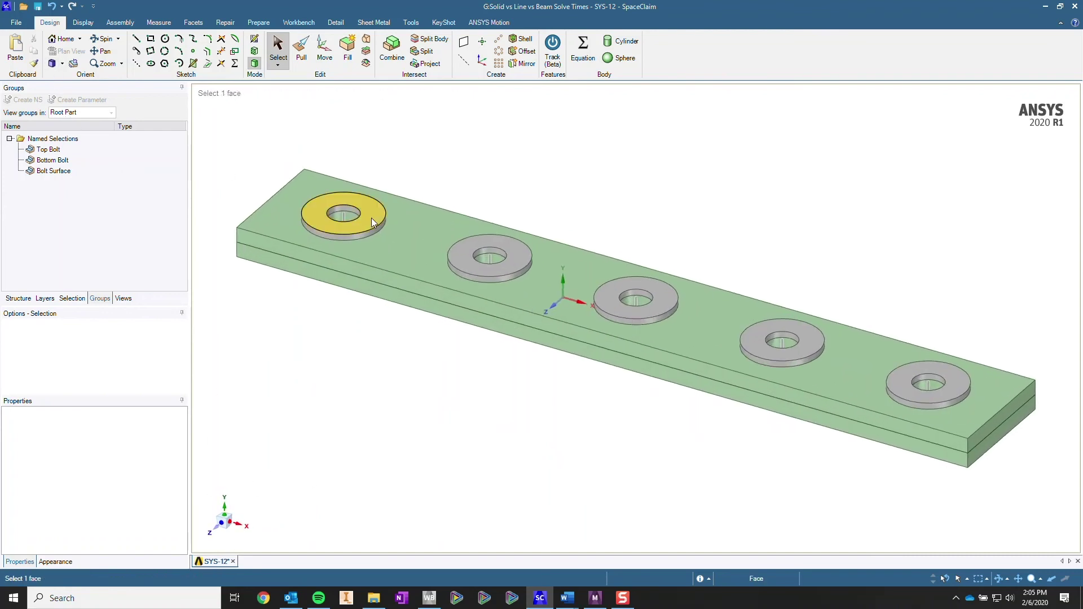
{"action": "left_click", "coordinate": [370, 225], "text": "ctrl"}
{"action": "left_click", "coordinate": [473, 270], "text": "ctrl"}
{"action": "left_click", "coordinate": [649, 303], "text": "ctrl"}
{"action": "left_click", "coordinate": [796, 351], "text": "ctrl"}
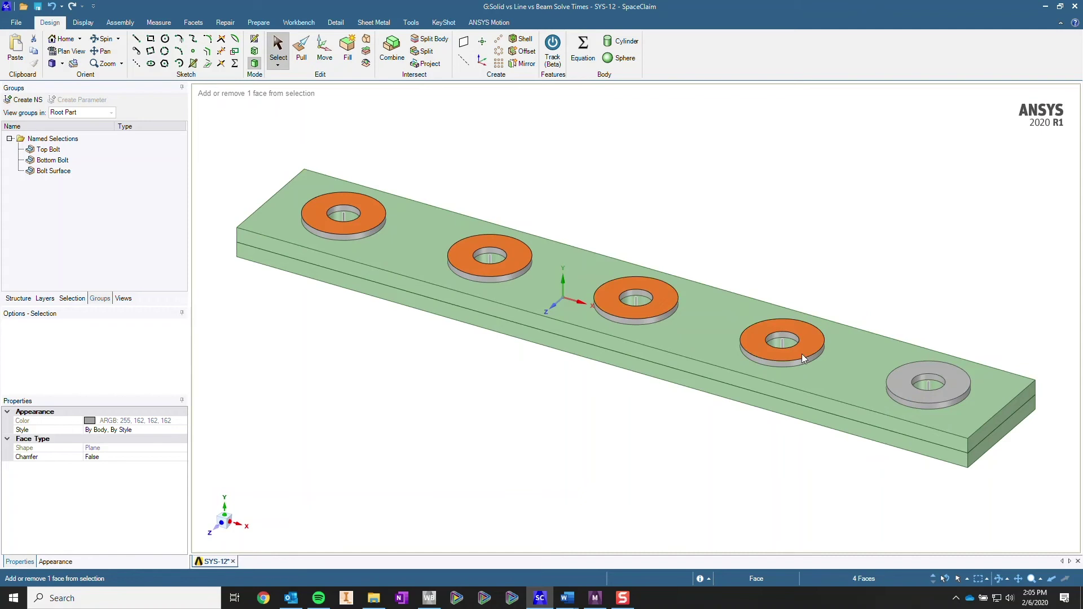
{"action": "left_click", "coordinate": [909, 387], "text": "ctrl"}
{"action": "left_click", "coordinate": [26, 100]}
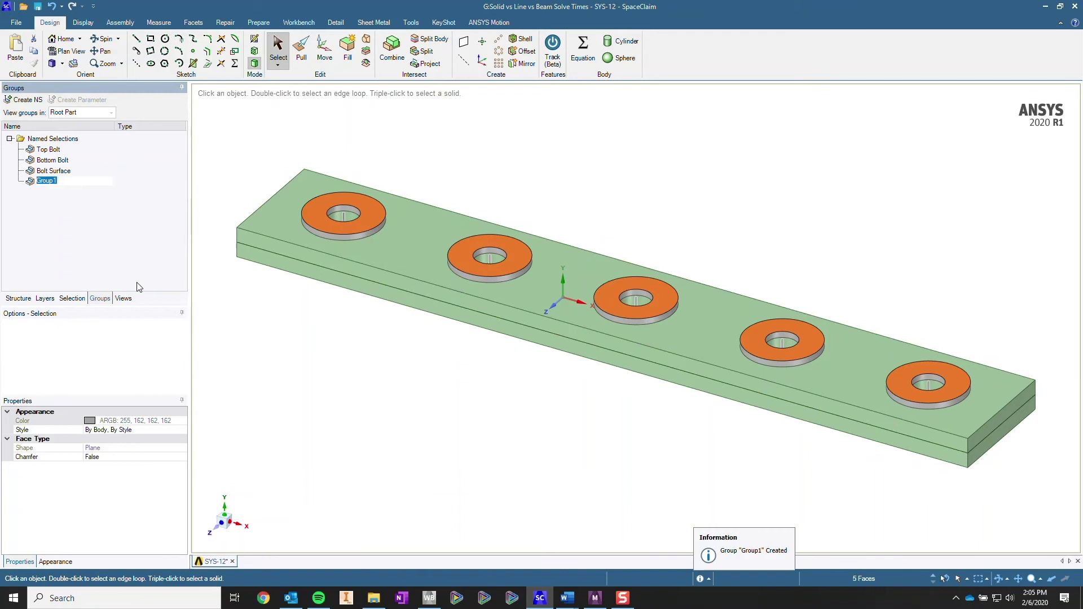
{"action": "type", "text": "Top Wahsers"}
{"action": "key", "text": "Return"}
{"action": "left_click", "coordinate": [290, 338]}
{"action": "middle_click_drag", "start_coordinate": [290, 339], "coordinate": [341, 361]}
{"action": "left_click", "coordinate": [338, 346]}
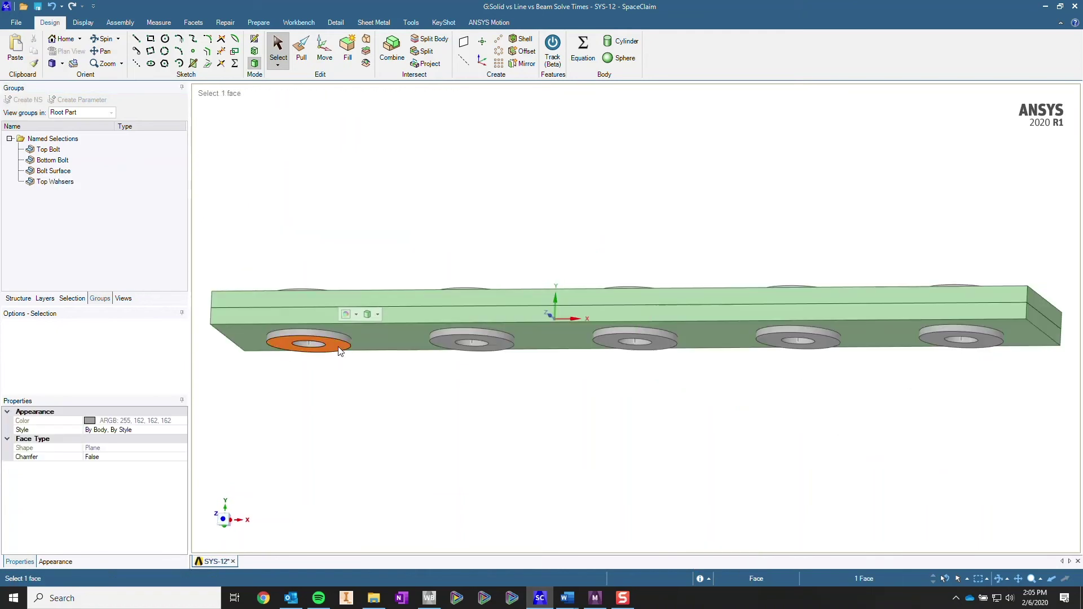
{"action": "left_click", "coordinate": [366, 369]}
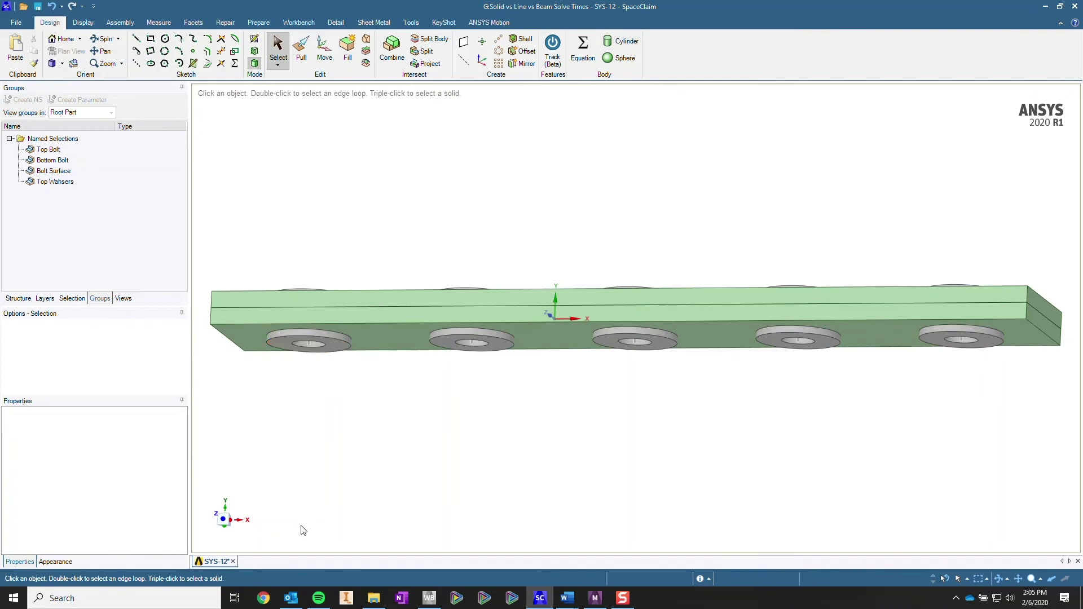
- From the front view, select the five washers beneath the plates and hide all other bodies
{"action": "left_click", "coordinate": [223, 518]}
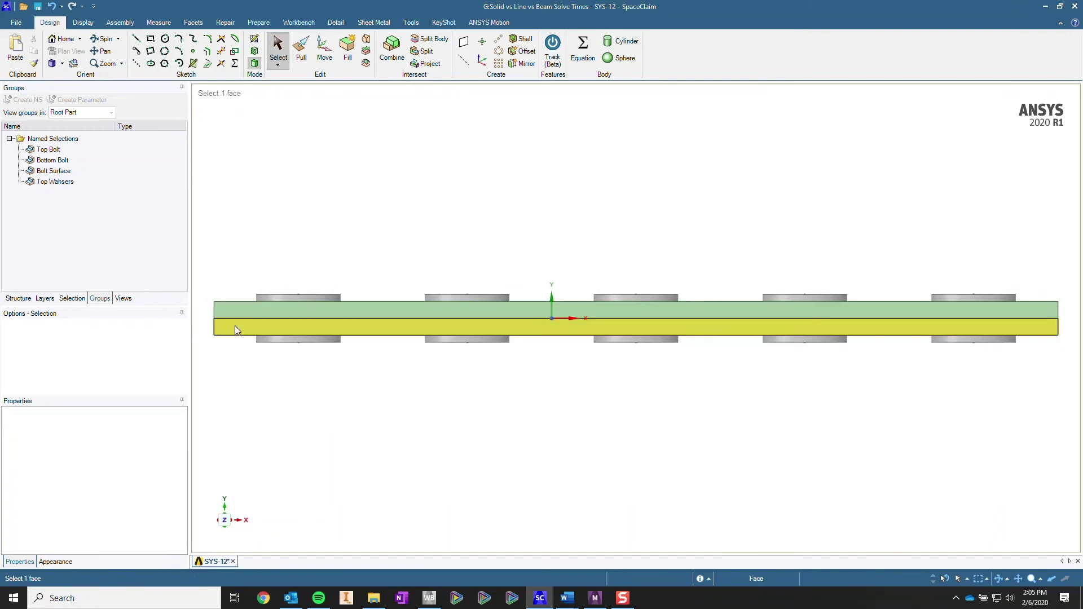
{"action": "left_click_drag", "start_coordinate": [243, 330], "coordinate": [1027, 375]}
{"action": "right_click", "coordinate": [723, 393]}
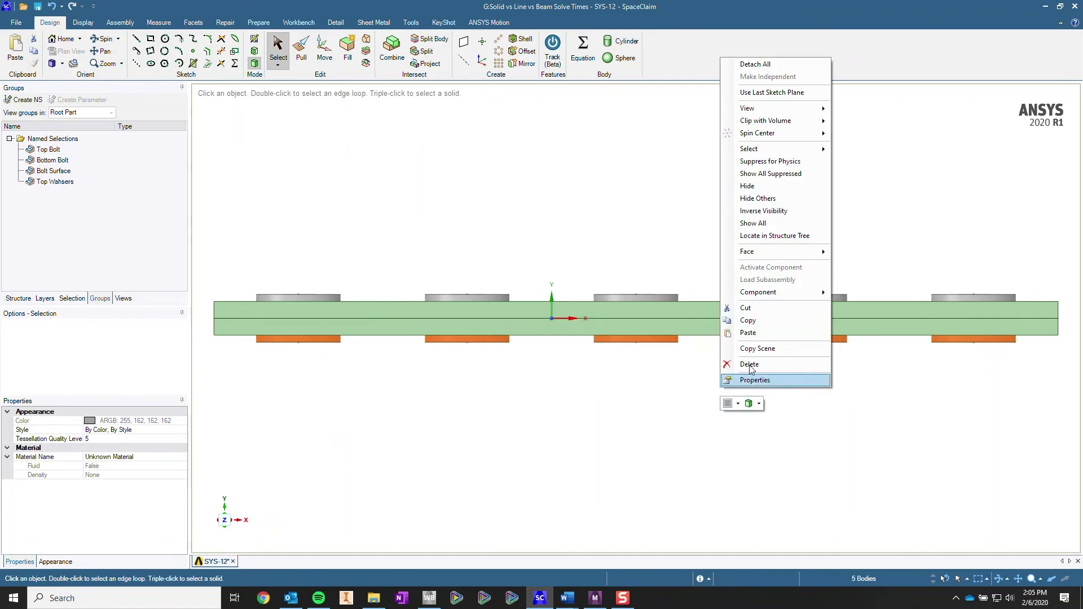
{"action": "left_click", "coordinate": [788, 207]}
{"action": "left_click", "coordinate": [692, 265]}
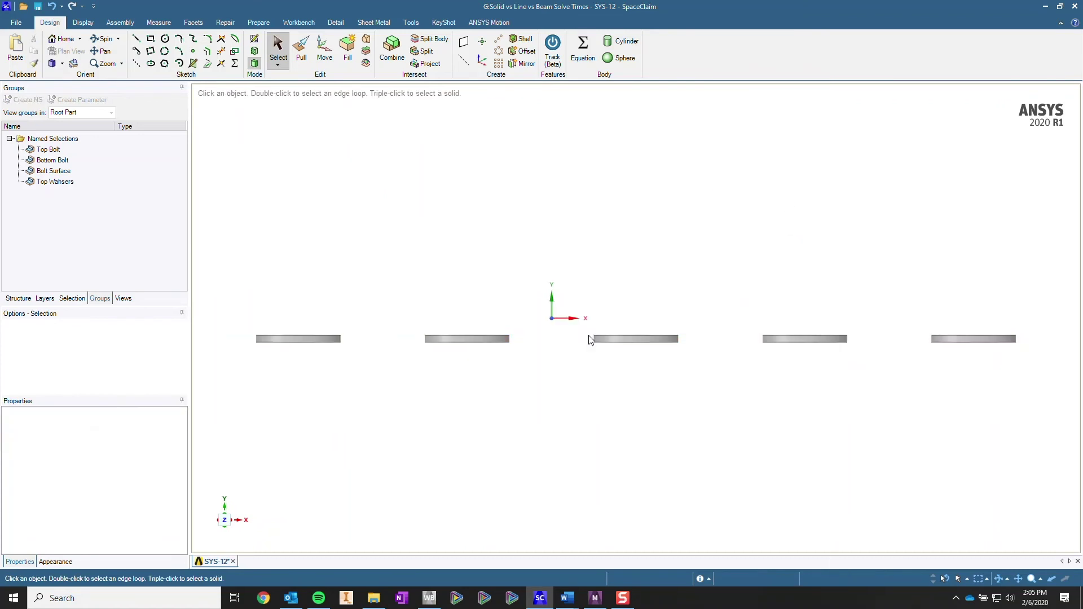
- Try to select faces matching the area of the first washer's underside, then enable searching all bodies and clear the selection
{"action": "middle_click_drag", "start_coordinate": [691, 266], "coordinate": [578, 284]}
{"action": "left_click", "coordinate": [269, 352]}
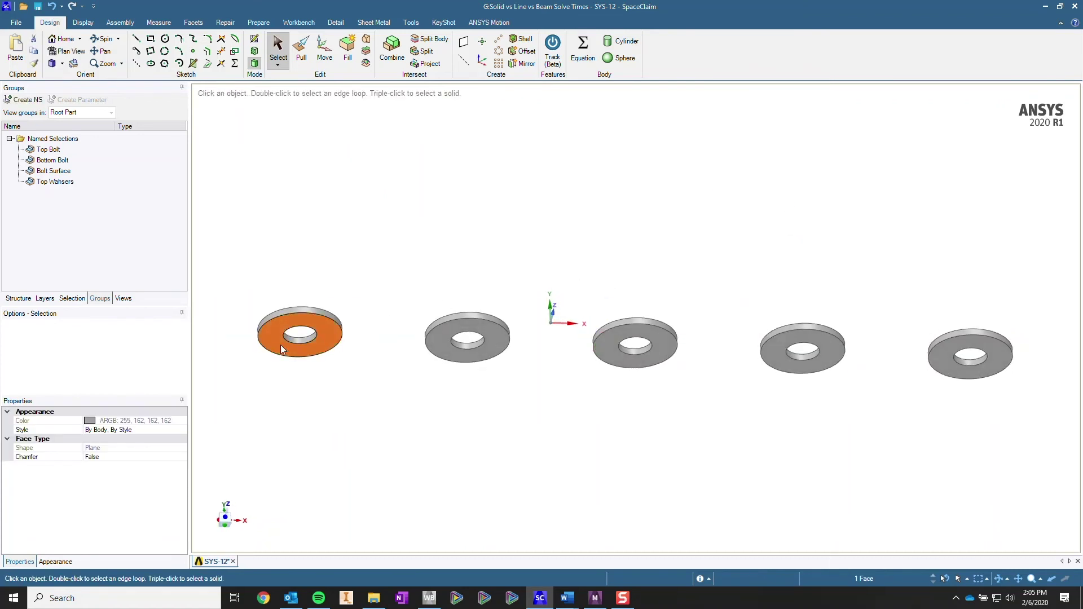
{"action": "left_click", "coordinate": [80, 300]}
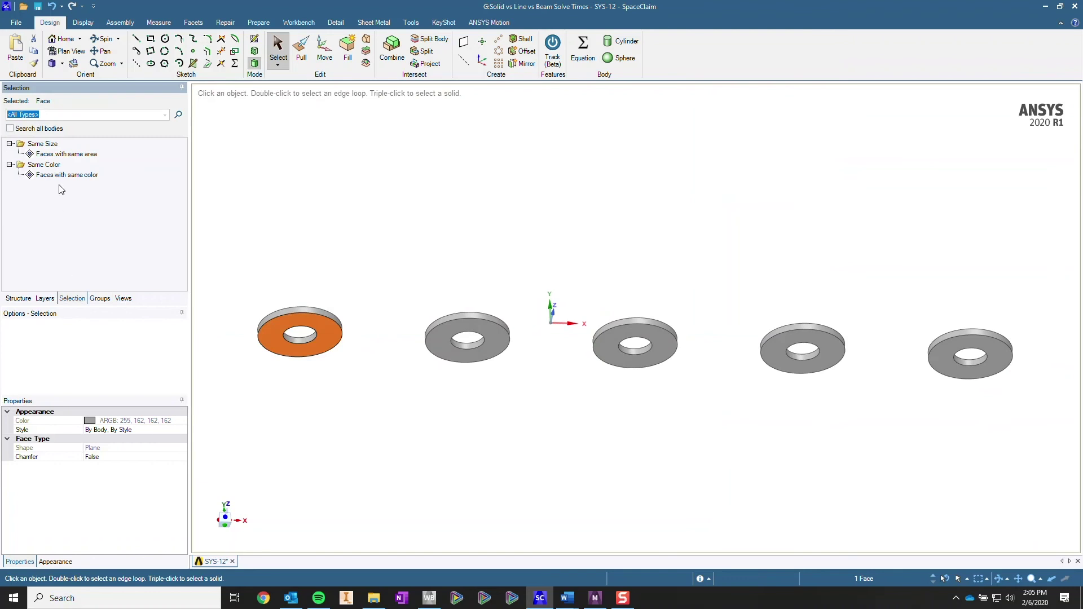
{"action": "left_click", "coordinate": [87, 158]}
{"action": "middle_click_drag", "start_coordinate": [326, 200], "coordinate": [294, 263]}
{"action": "left_click", "coordinate": [10, 129]}
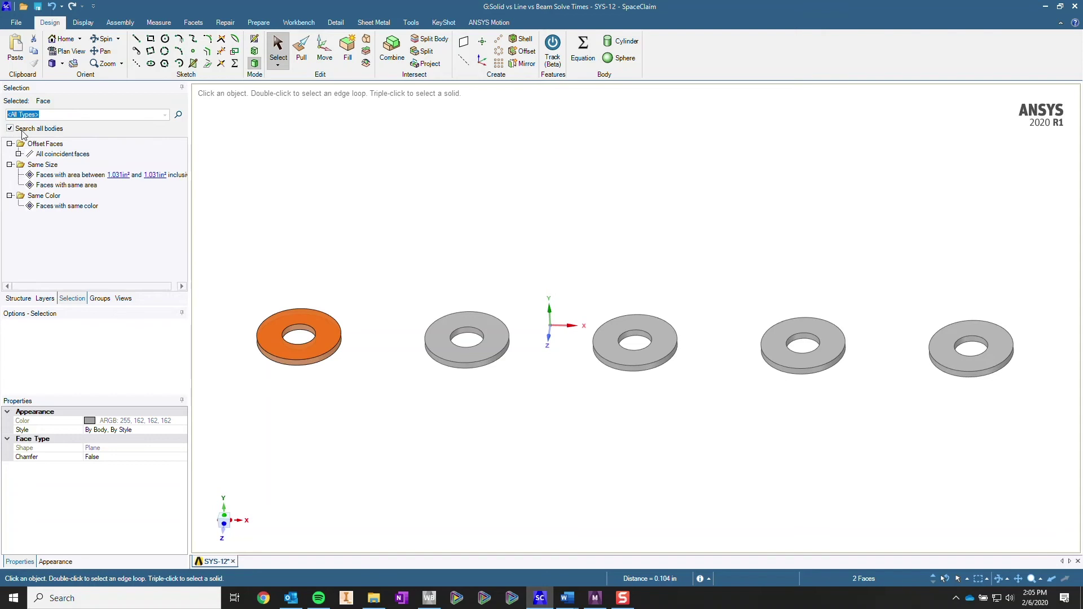
{"action": "left_click", "coordinate": [264, 210]}
- Try to select the undersides of all five washers by matching the first underside's face area across all bodies
{"action": "middle_click_drag", "start_coordinate": [288, 350], "coordinate": [310, 374]}
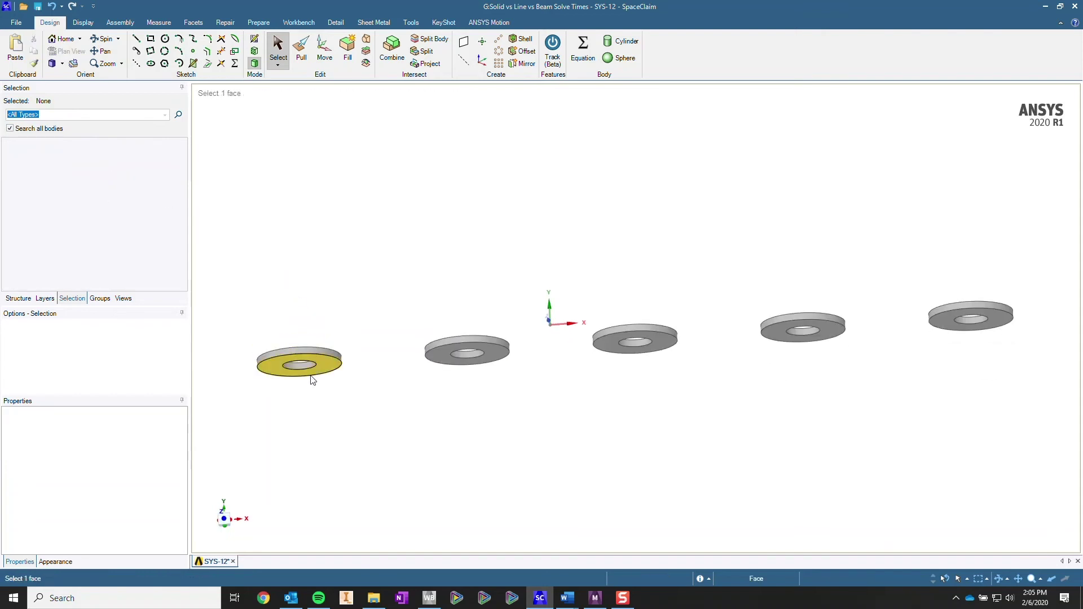
{"action": "left_click", "coordinate": [326, 364]}
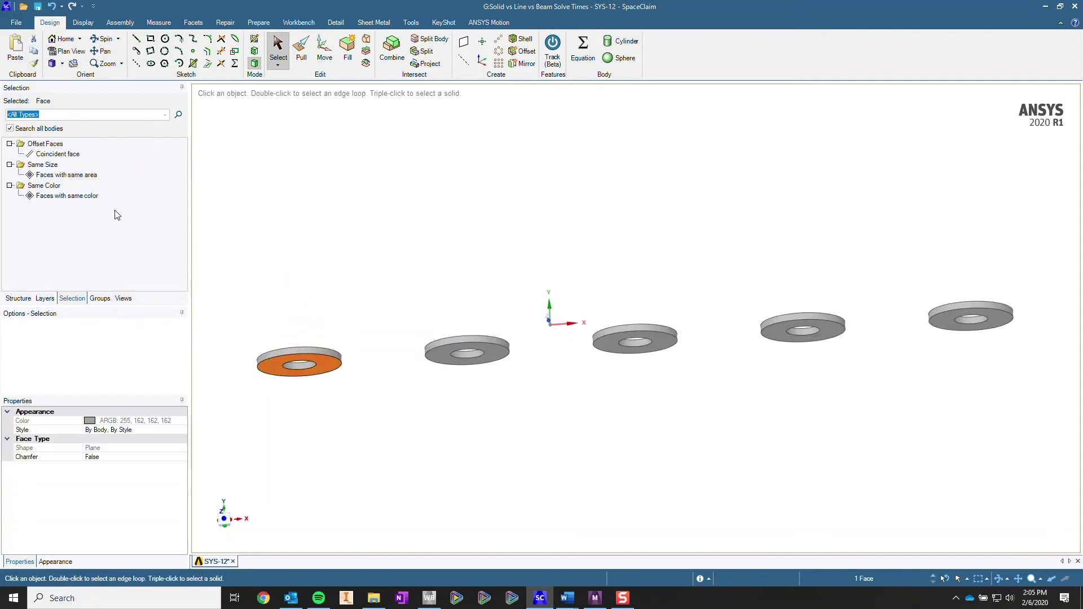
{"action": "left_click", "coordinate": [83, 174]}
{"action": "middle_click_drag", "start_coordinate": [305, 406], "coordinate": [324, 438]}
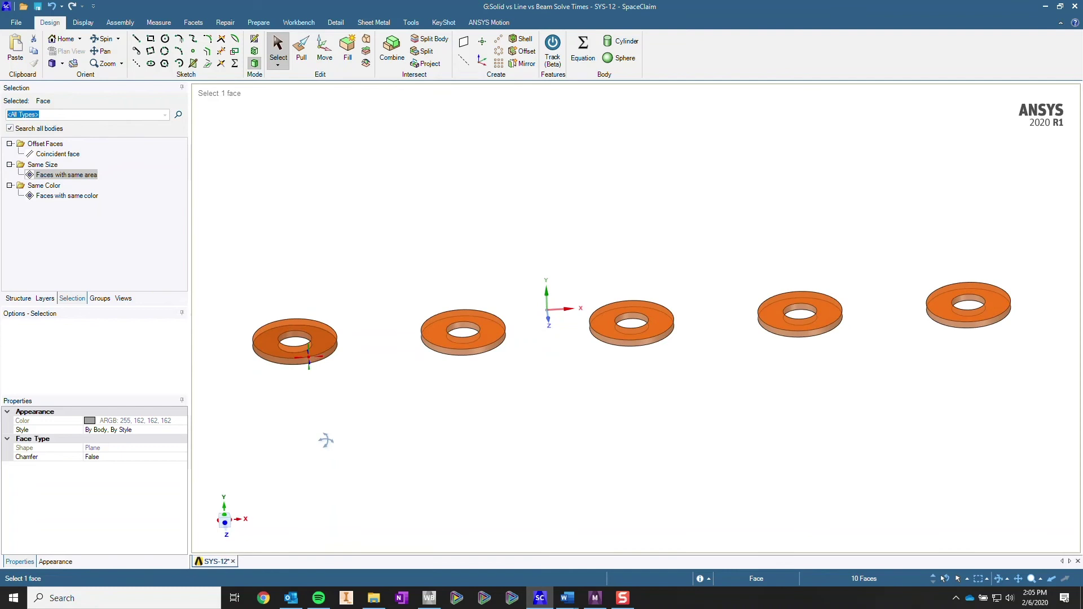
- From the front view, box-select the undersides of the five lower washers and create a named selection called Bottom Washers
{"action": "left_click", "coordinate": [224, 523]}
{"action": "left_click", "coordinate": [252, 340]}
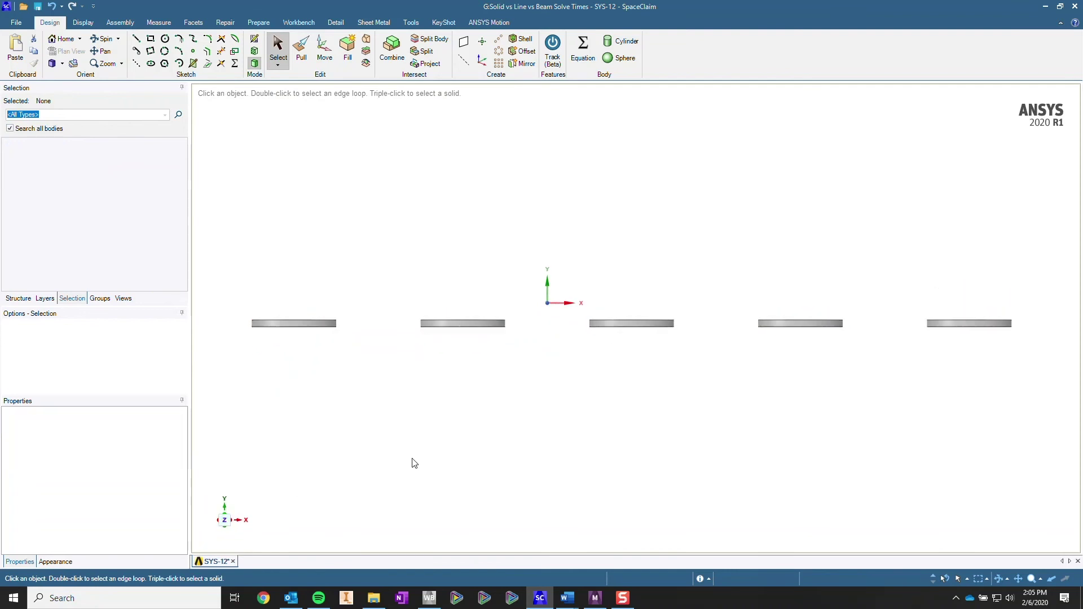
{"action": "left_click_drag", "start_coordinate": [240, 325], "coordinate": [1026, 350]}
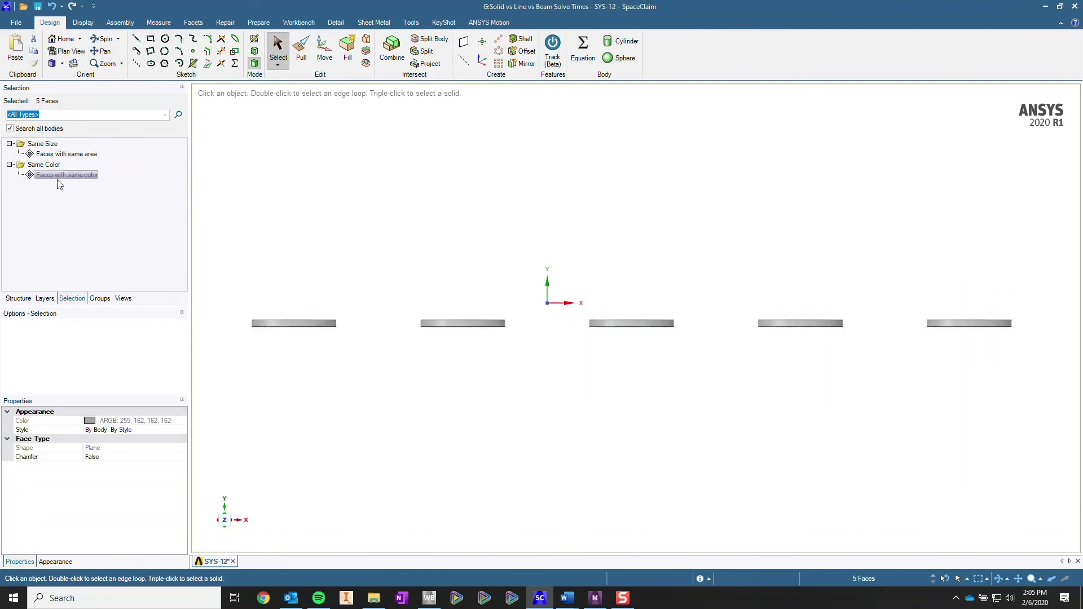
{"action": "middle_click_drag", "start_coordinate": [290, 247], "coordinate": [284, 307]}
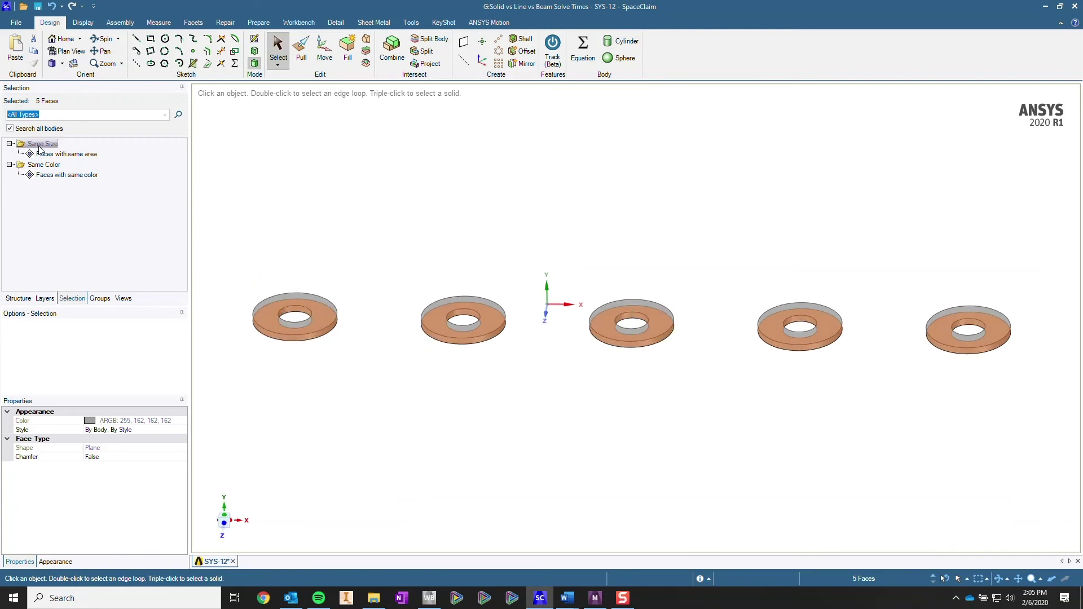
{"action": "left_click", "coordinate": [99, 299]}
{"action": "left_click", "coordinate": [25, 100]}
{"action": "type", "text": "Bottom"}
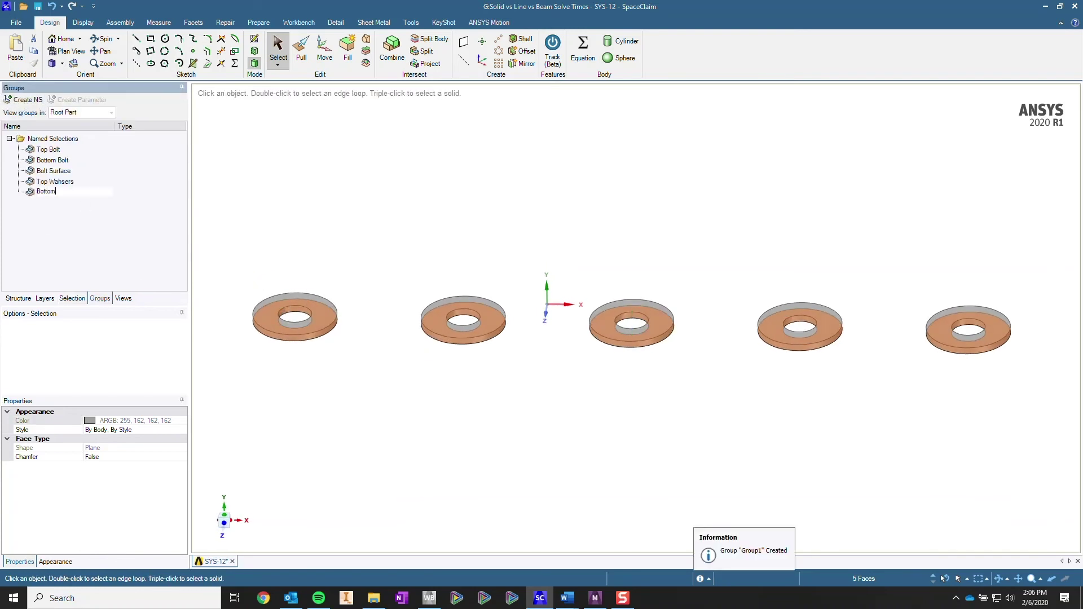
{"action": "type", "text": " Wahhers"}
{"action": "key", "text": "Return"}
- Show all hidden bodies, then limit the display to the five-hole plates with their washers
{"action": "left_click", "coordinate": [368, 234]}
{"action": "right_click", "coordinate": [369, 240]}
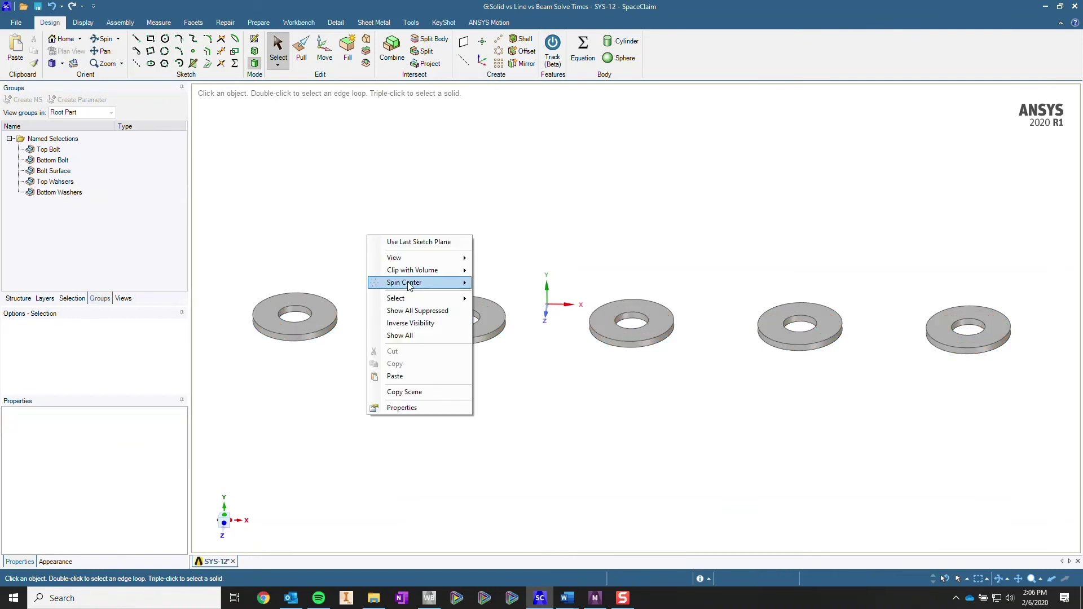
{"action": "left_click", "coordinate": [418, 333]}
{"action": "triple_click", "coordinate": [512, 239]}
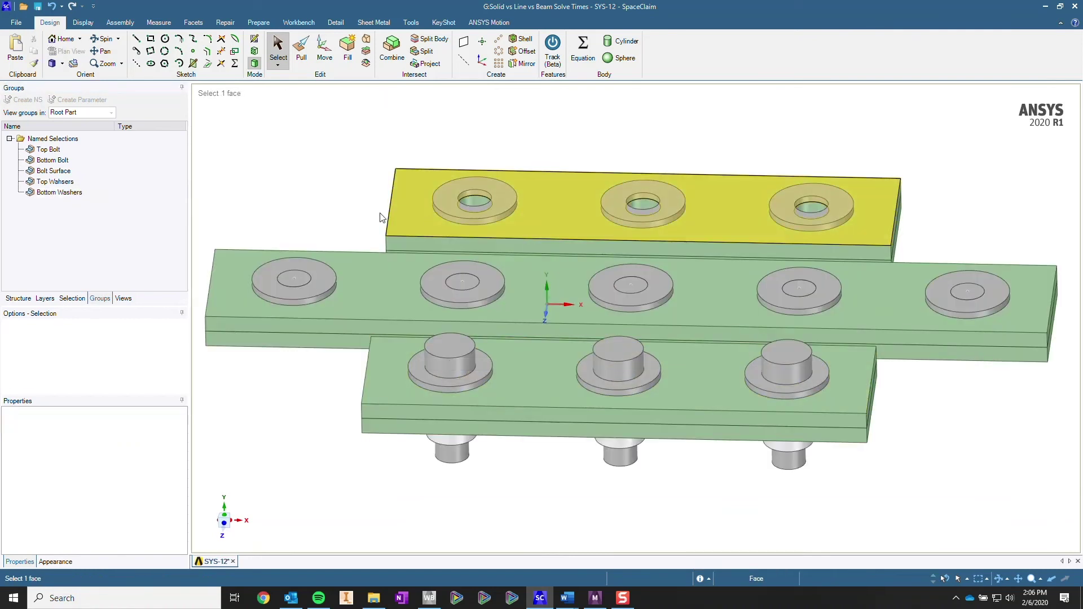
{"action": "right_click", "coordinate": [332, 172]}
{"action": "left_click", "coordinate": [398, 245]}
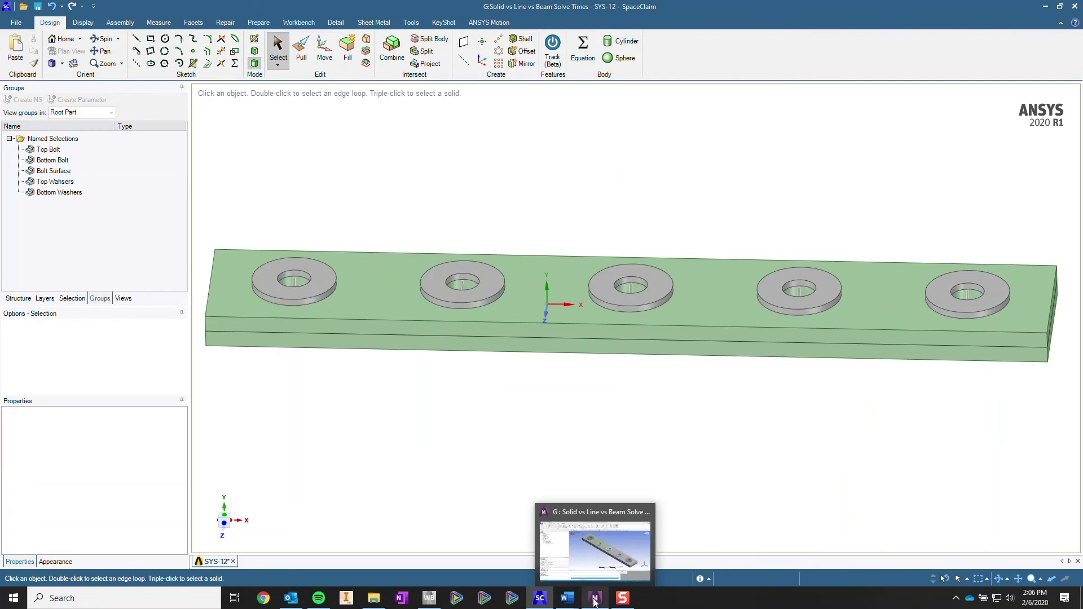
- Switch to Workbench, refresh the Model cell of the Solid vs Line vs Beam Solve Times system, and return to Mechanical
{"action": "left_click", "coordinate": [429, 598]}
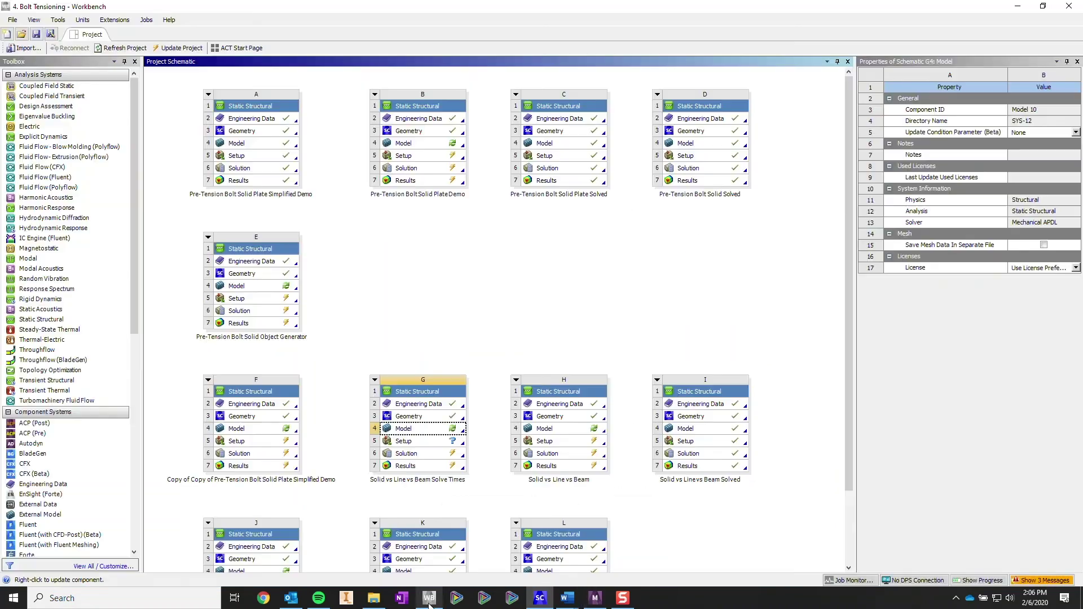
{"action": "right_click", "coordinate": [433, 432]}
{"action": "left_click", "coordinate": [487, 478]}
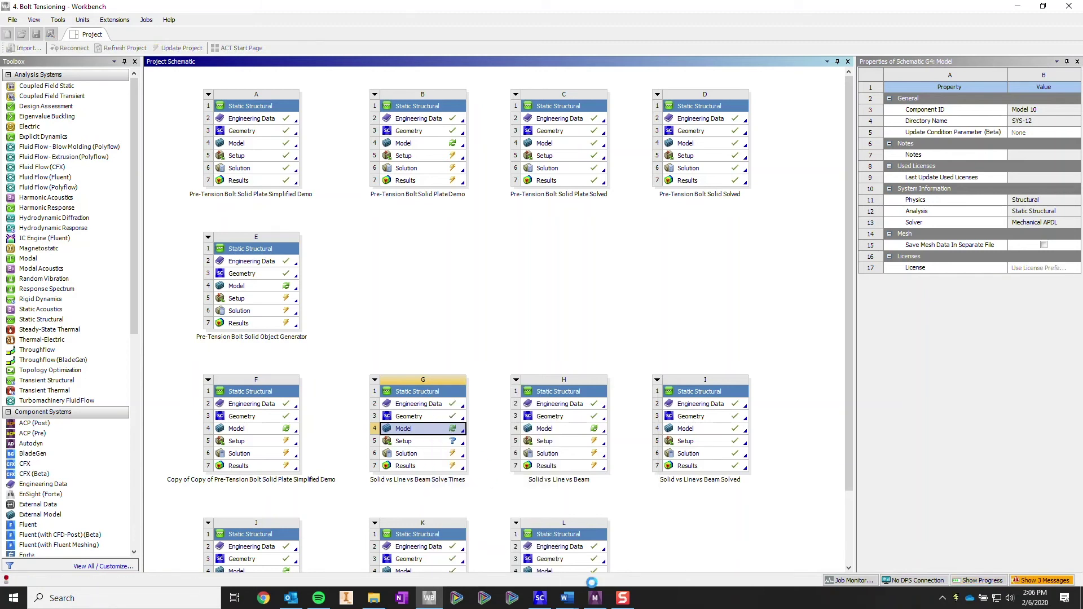
{"action": "left_click", "coordinate": [597, 599]}
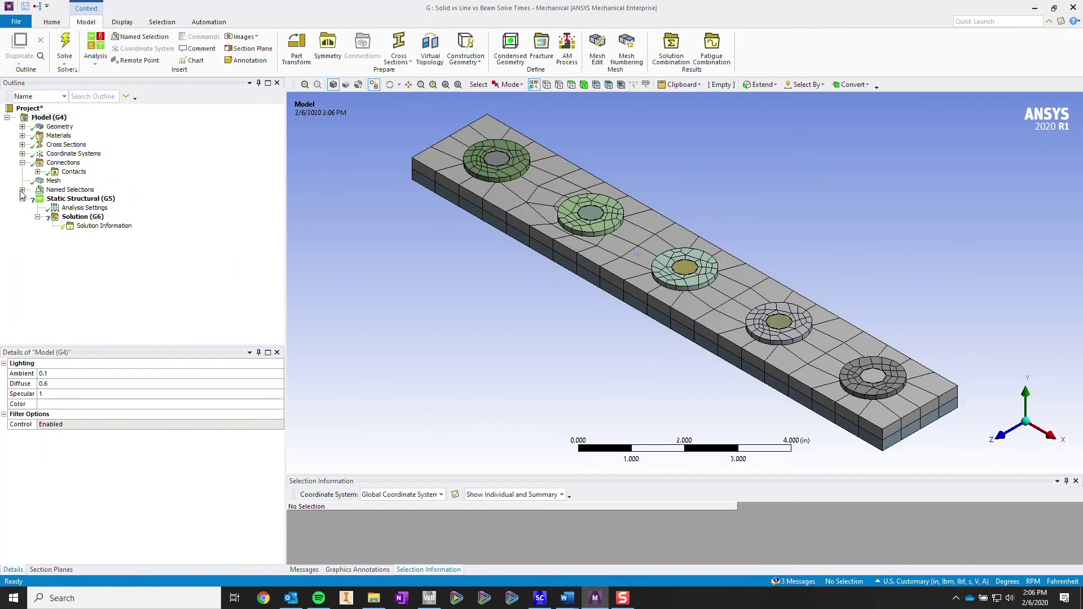
- Examine each imported named selection, from Top Bolt to Bottom Washers, and view the last one from the front
{"action": "left_click", "coordinate": [22, 189]}
{"action": "left_click", "coordinate": [73, 199]}
{"action": "left_click", "coordinate": [81, 209]}
{"action": "left_click", "coordinate": [82, 217]}
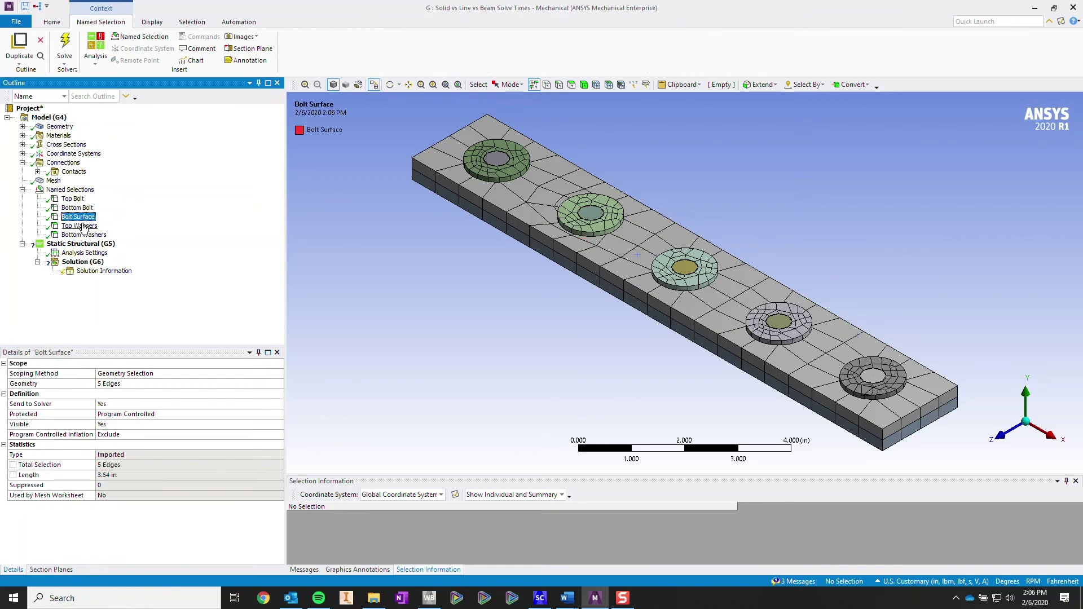
{"action": "left_click", "coordinate": [83, 226]}
{"action": "left_click", "coordinate": [83, 236]}
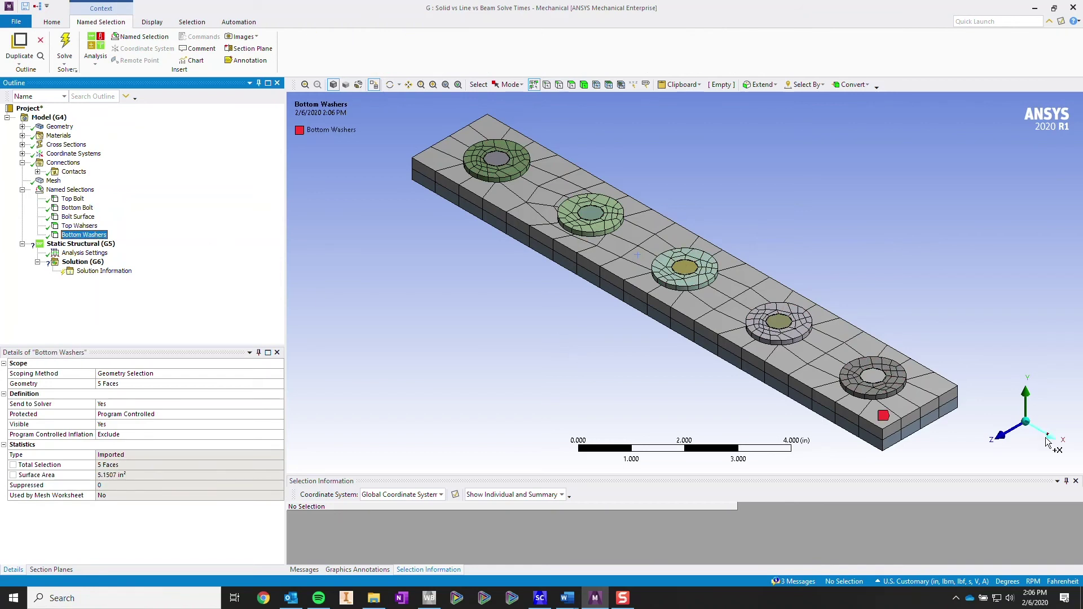
{"action": "left_click", "coordinate": [994, 434]}
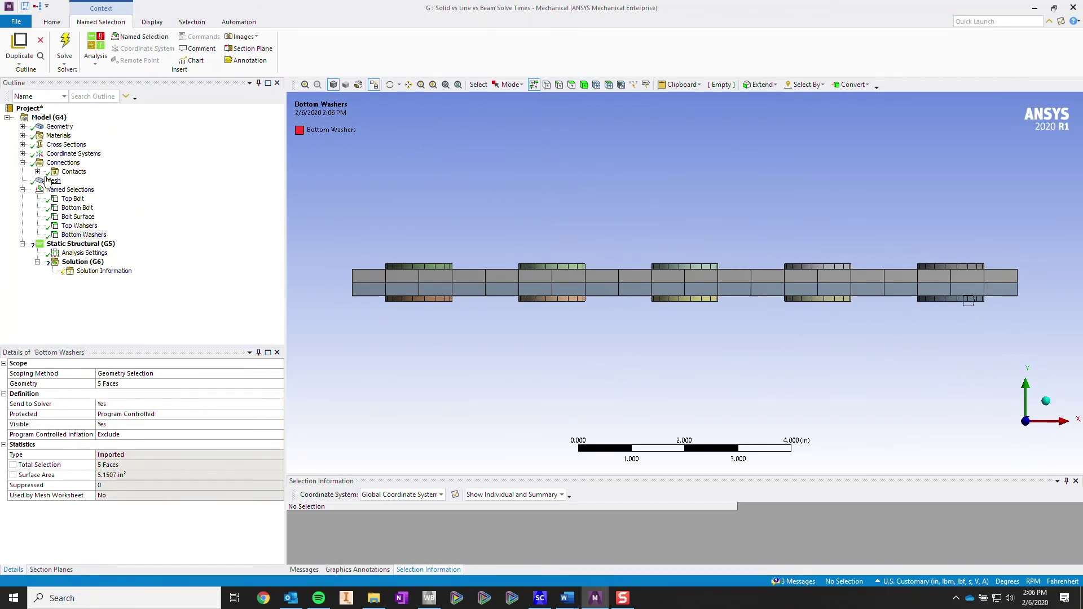
- Display the geometry and turn off the mesh display by finding the command with the search term "show"
{"action": "left_click", "coordinate": [52, 124]}
{"action": "middle_click_drag", "start_coordinate": [384, 170], "coordinate": [476, 182]}
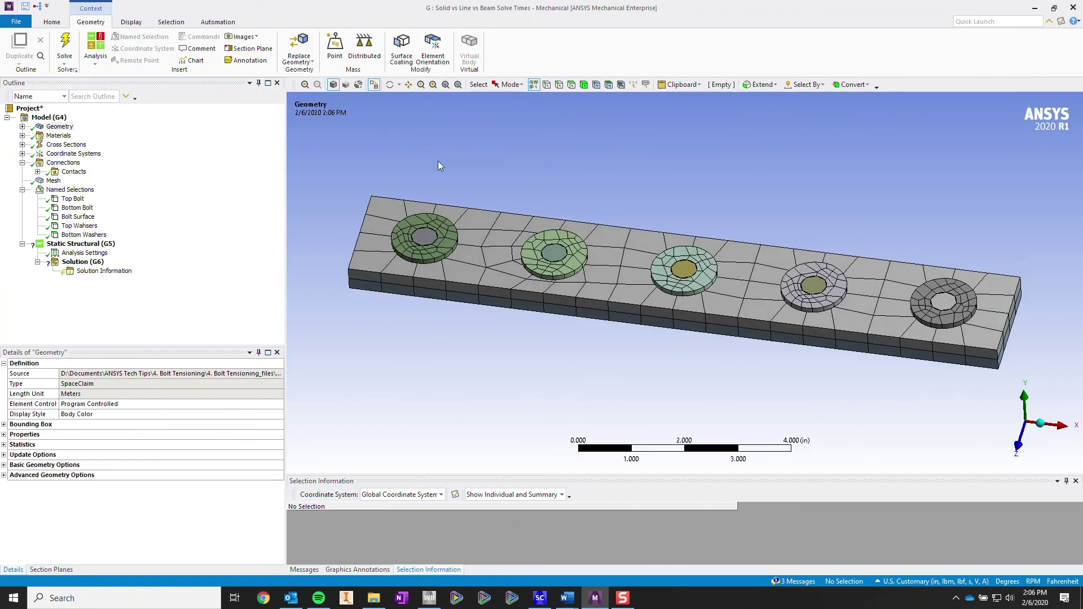
{"action": "left_click", "coordinate": [997, 21]}
{"action": "type", "text": "show"}
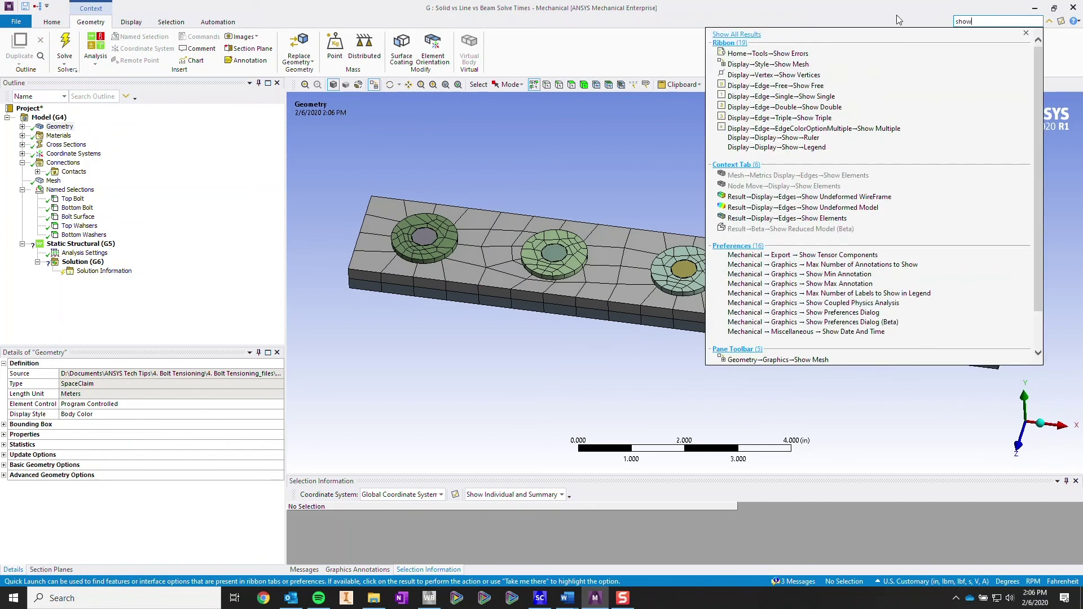
{"action": "left_click", "coordinate": [799, 64]}
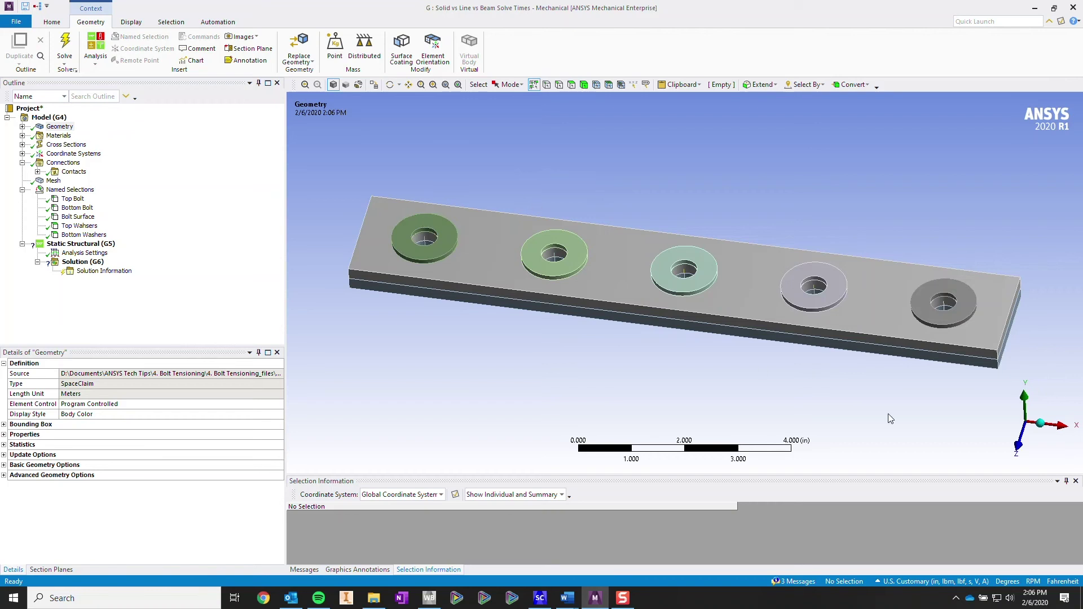
- Select the upper end vertices of the five bolt beams and create a named selection called ANSYS Mechanical Top Bolt
{"action": "key", "text": "1"}
{"action": "middle_click_drag", "start_coordinate": [556, 226], "coordinate": [513, 276]}
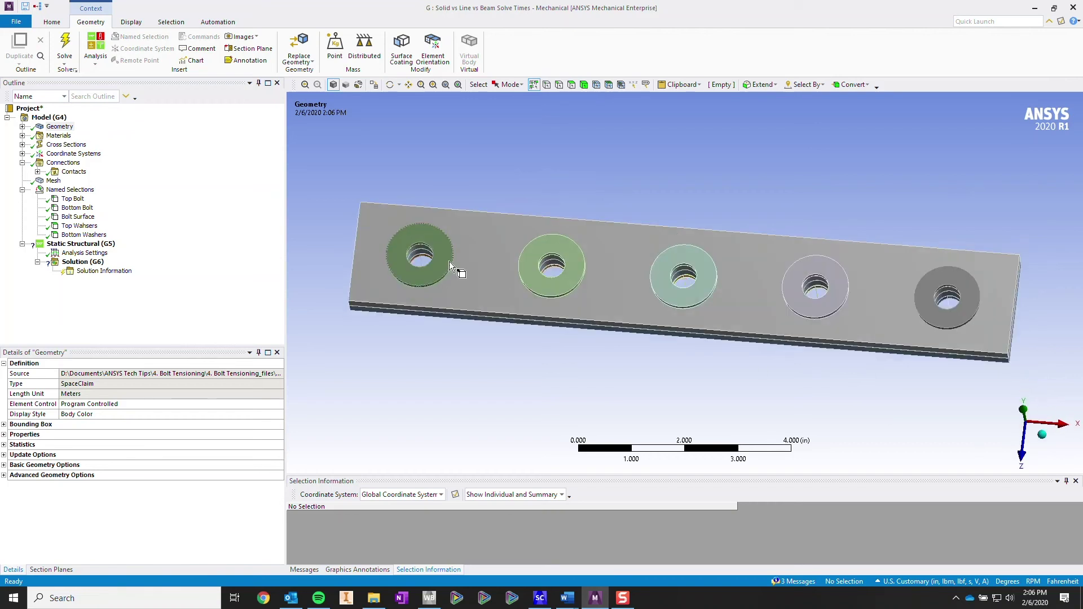
{"action": "left_click", "coordinate": [419, 259]}
{"action": "left_click", "coordinate": [552, 266], "text": "ctrl"}
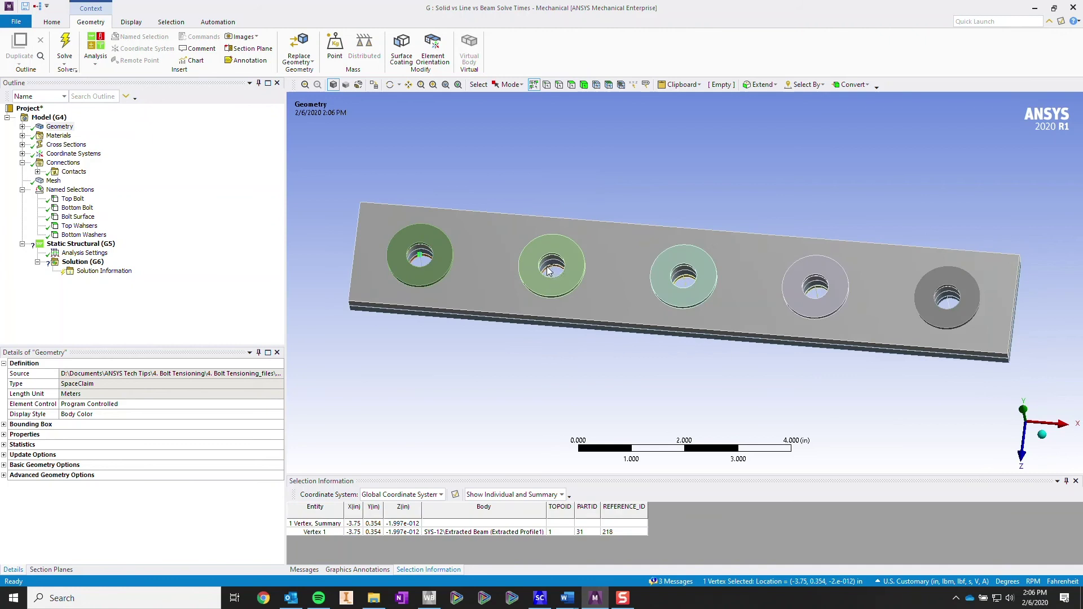
{"action": "left_click", "coordinate": [684, 276], "text": "ctrl"}
{"action": "left_click", "coordinate": [816, 287], "text": "ctrl"}
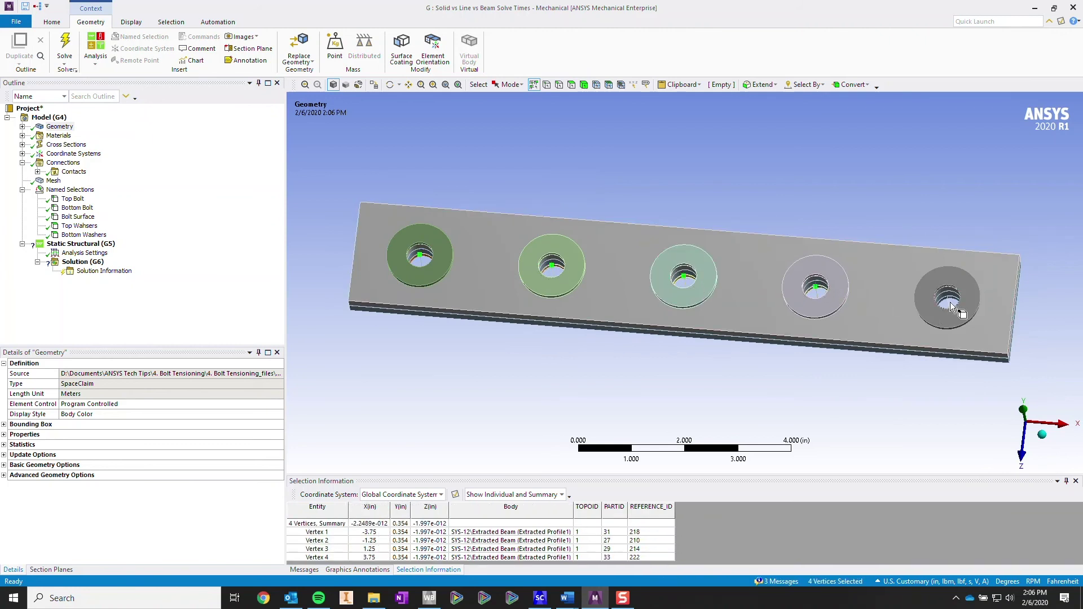
{"action": "left_click", "coordinate": [946, 299], "text": "ctrl"}
{"action": "right_click", "coordinate": [690, 179]}
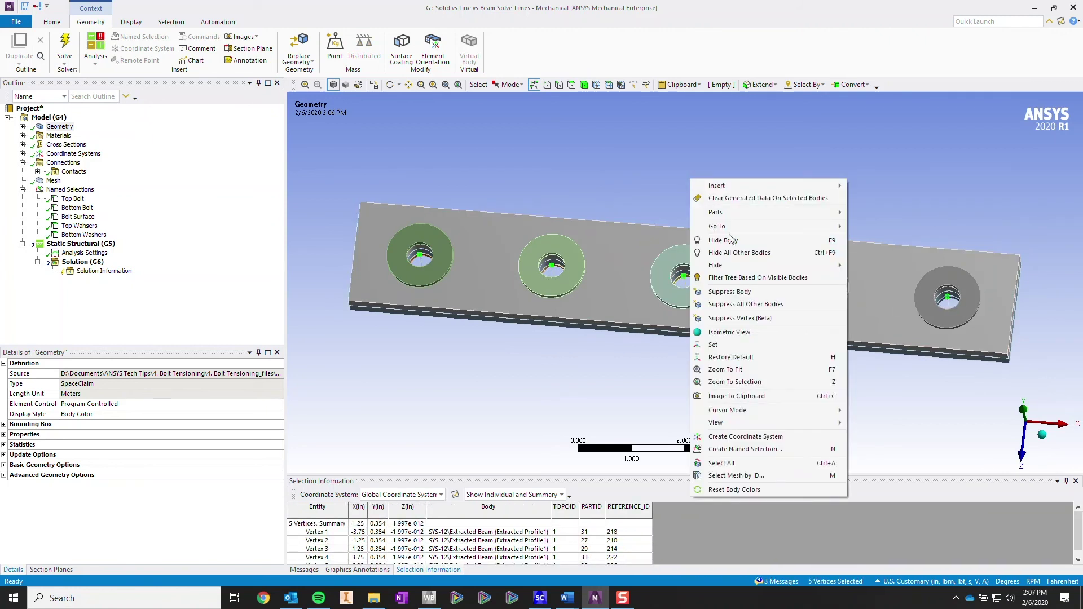
{"action": "left_click", "coordinate": [784, 451]}
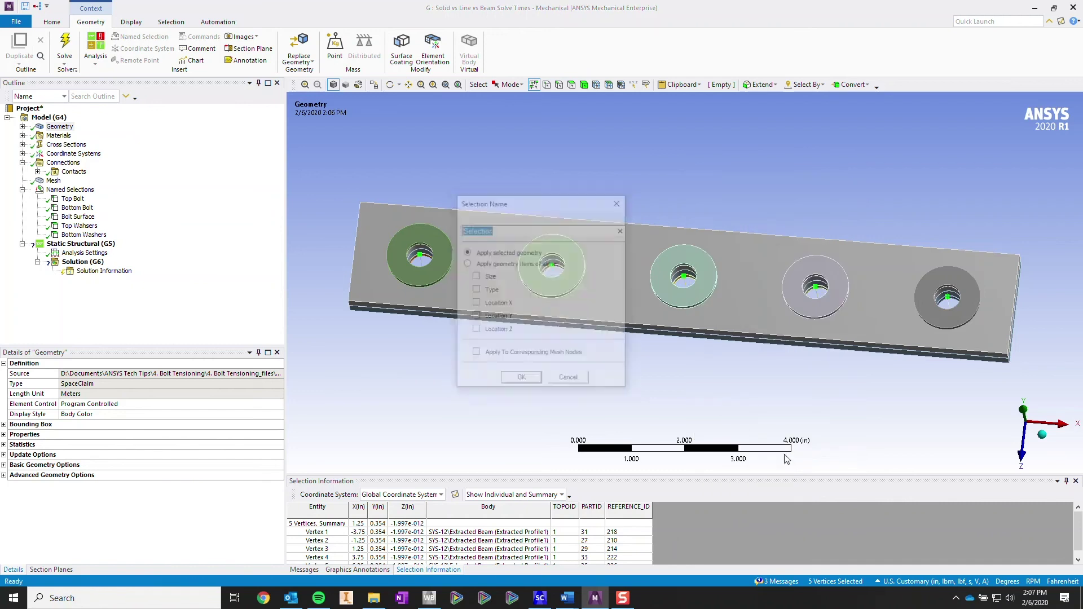
{"action": "type", "text": "ANSYS Mechanical "}
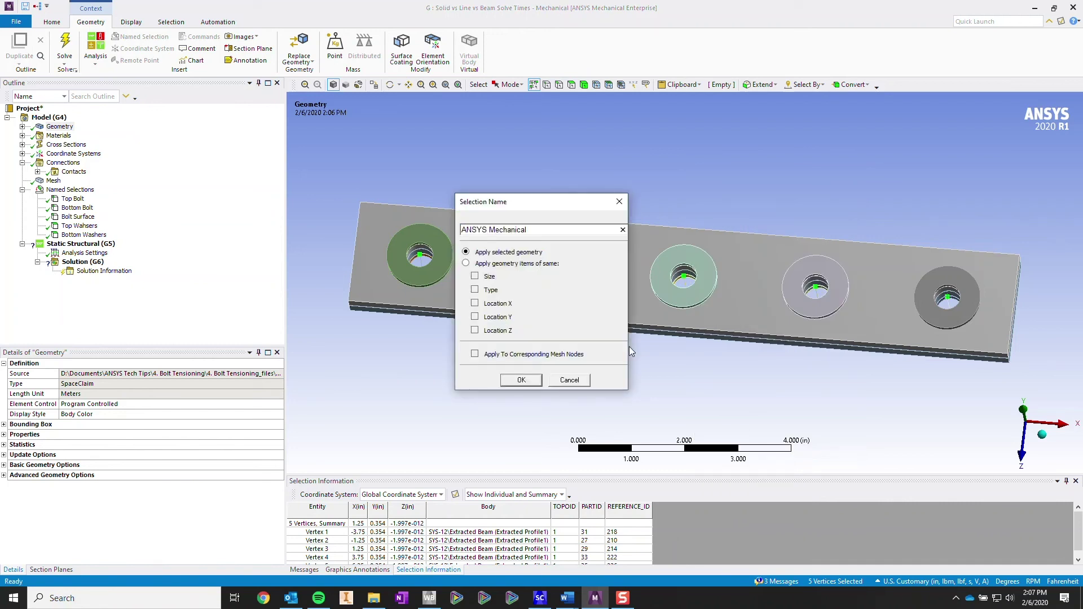
{"action": "type", "text": "Top Bolt"}
{"action": "left_click", "coordinate": [533, 380]}
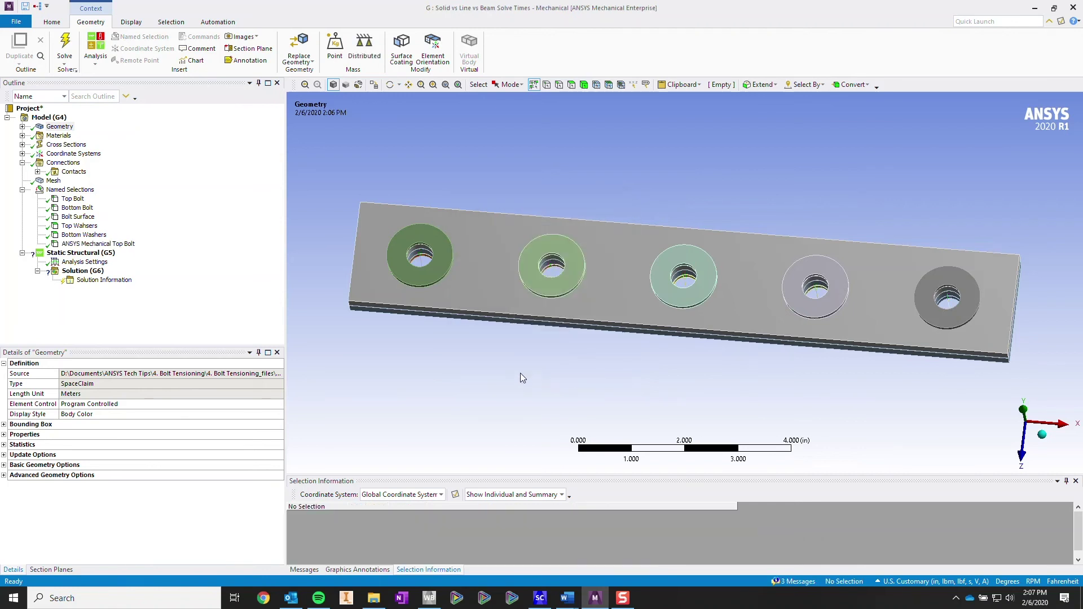
- From the front view, box-select the five upper washers as bodies and hide all other bodies
{"action": "left_click", "coordinate": [1019, 457]}
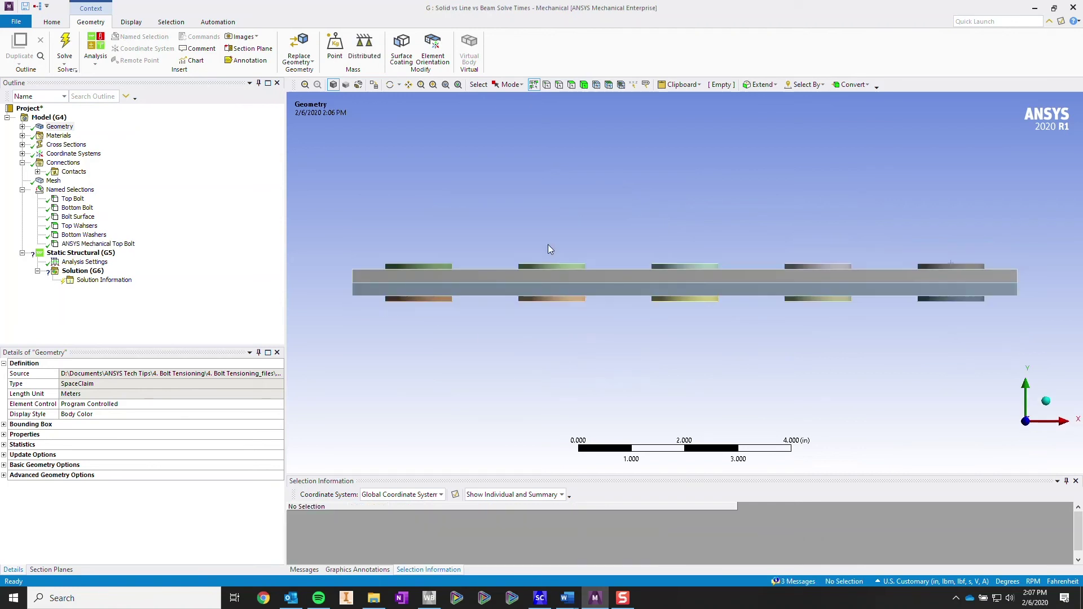
{"action": "left_click_drag", "start_coordinate": [402, 246], "coordinate": [502, 232]}
{"action": "left_click", "coordinate": [510, 84]}
{"action": "left_click", "coordinate": [542, 104]}
{"action": "left_click", "coordinate": [584, 84]}
{"action": "left_click_drag", "start_coordinate": [370, 202], "coordinate": [671, 277]}
{"action": "left_click_drag", "start_coordinate": [960, 273], "coordinate": [993, 279]}
{"action": "right_click", "coordinate": [876, 228]}
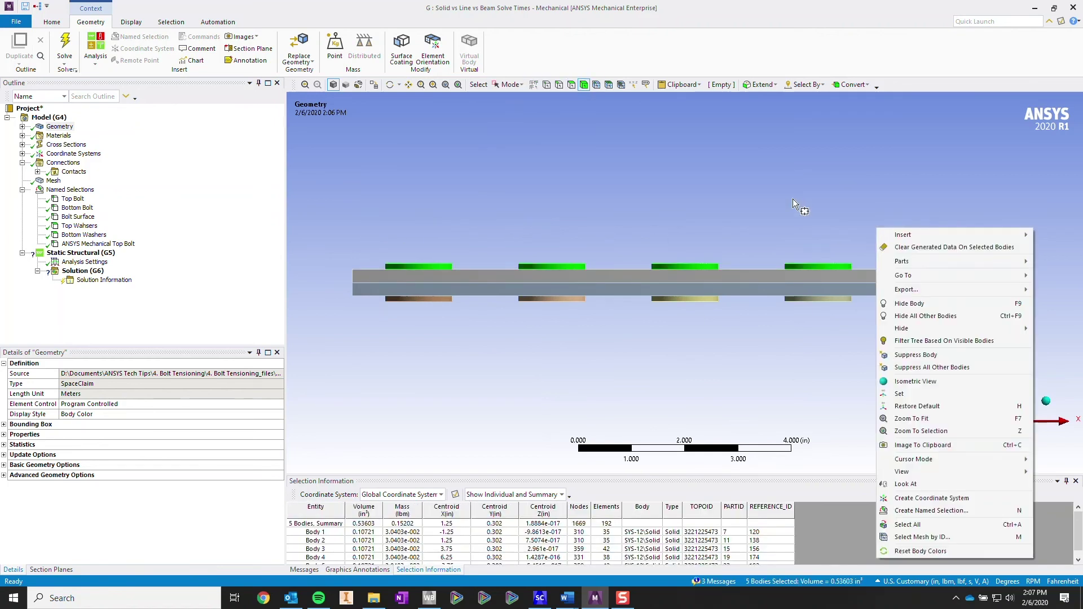
{"action": "left_click", "coordinate": [955, 317]}
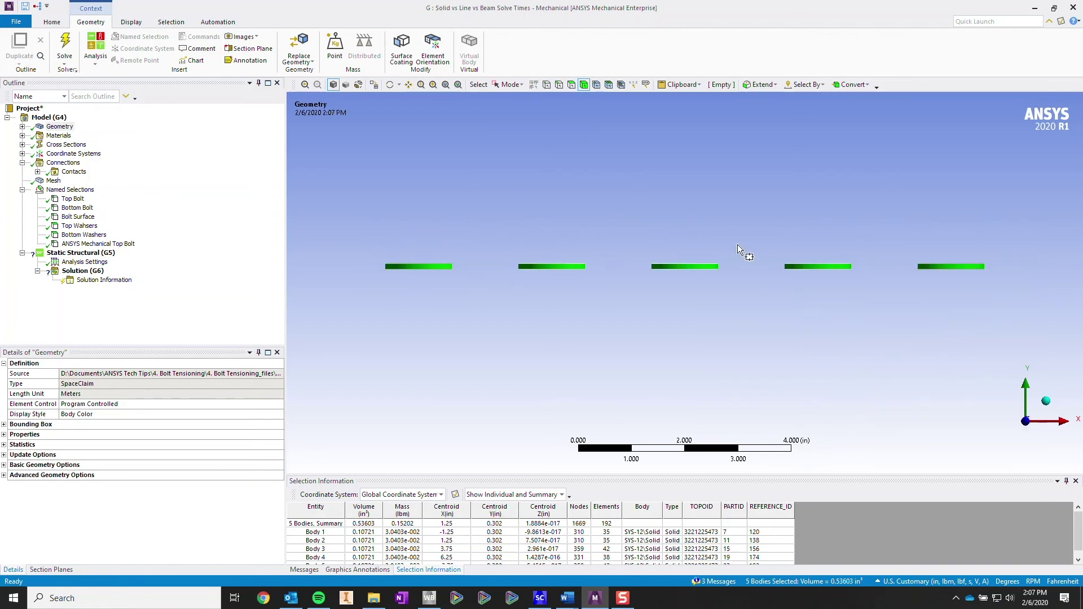
- Create a named selection of all faces matching the size of the first upper washer's top face, and inspect it
{"action": "left_click", "coordinate": [750, 290]}
{"action": "middle_click_drag", "start_coordinate": [658, 271], "coordinate": [518, 210]}
{"action": "left_click", "coordinate": [572, 85]}
{"action": "left_click", "coordinate": [515, 84]}
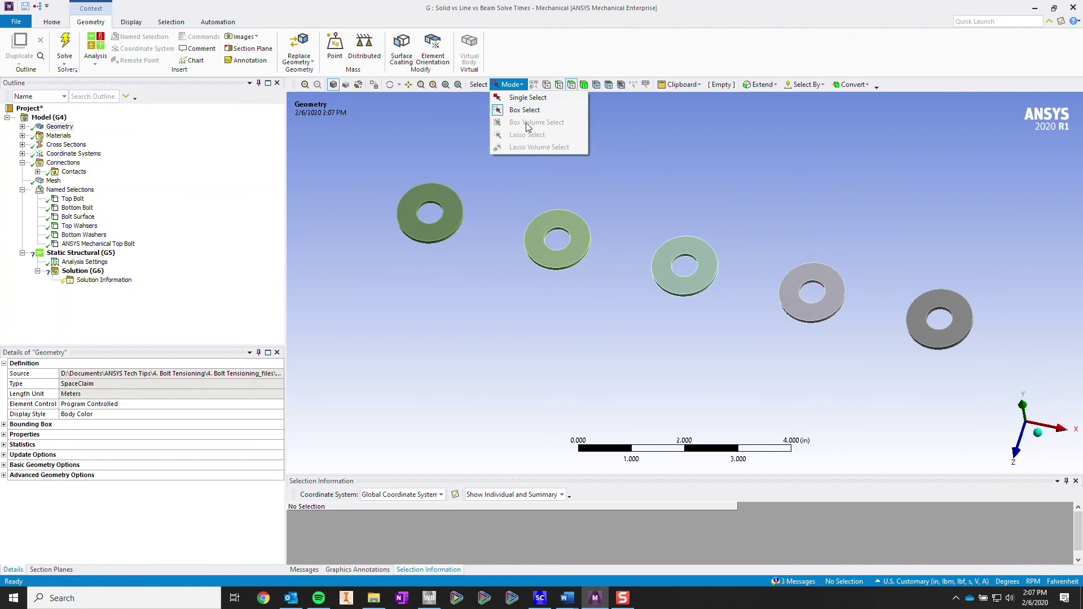
{"action": "left_click", "coordinate": [525, 109]}
{"action": "left_click", "coordinate": [449, 218]}
{"action": "right_click", "coordinate": [448, 214]}
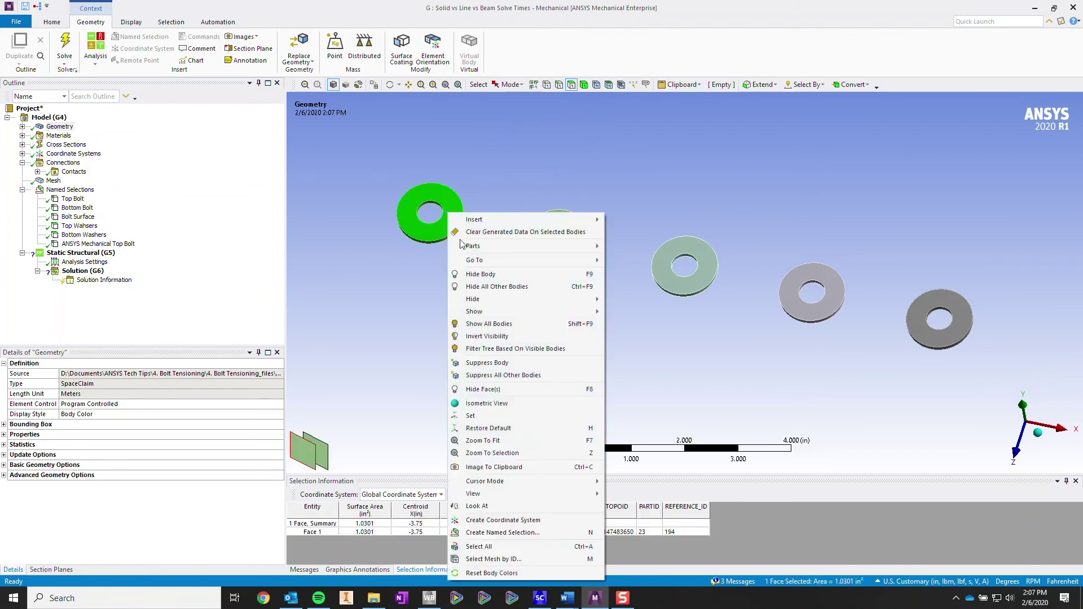
{"action": "left_click", "coordinate": [502, 533]}
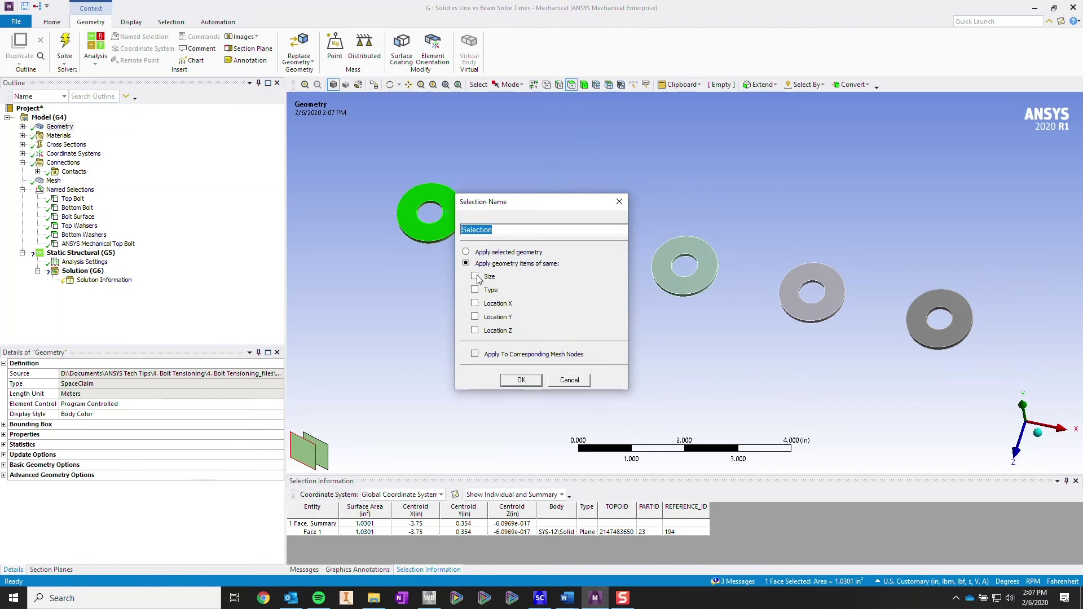
{"action": "left_click", "coordinate": [476, 277]}
{"action": "left_click", "coordinate": [520, 380]}
{"action": "middle_click_drag", "start_coordinate": [522, 366], "coordinate": [440, 281]}
{"action": "left_click", "coordinate": [83, 255]}
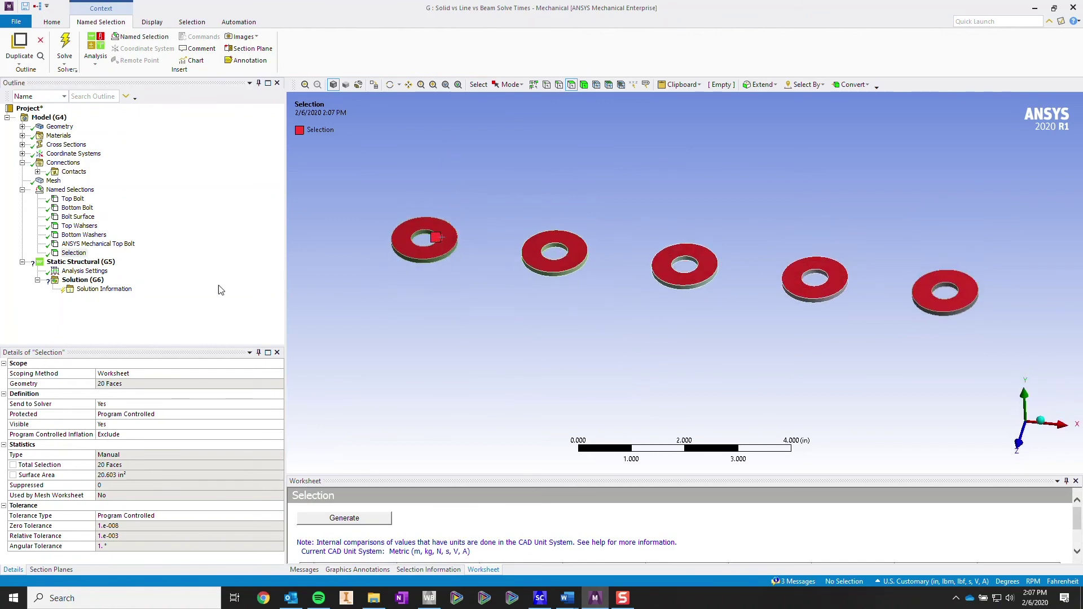
- Delete the size-based named selection of washer faces and show all bodies from the front
{"action": "left_click", "coordinate": [74, 253]}
{"action": "right_click", "coordinate": [86, 255]}
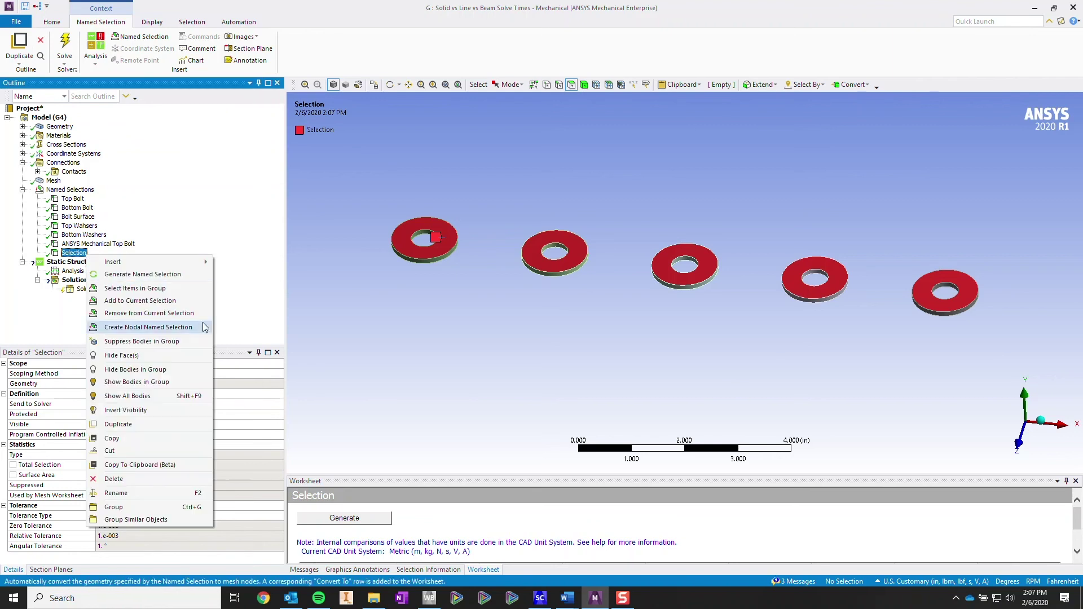
{"action": "left_click", "coordinate": [158, 479]}
{"action": "left_click", "coordinate": [542, 340]}
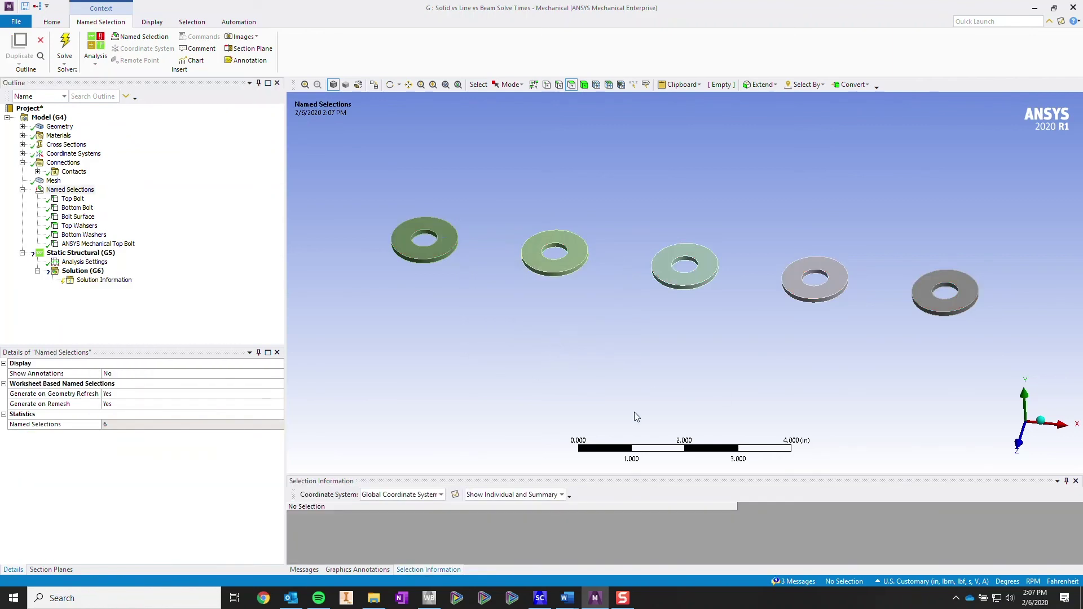
{"action": "right_click", "coordinate": [642, 339]}
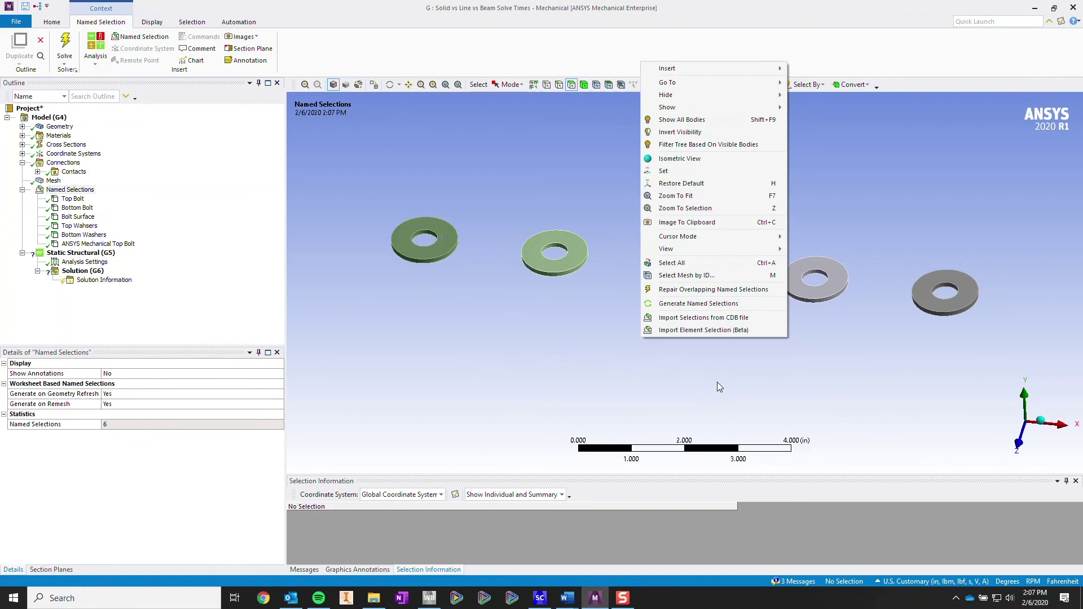
{"action": "left_click", "coordinate": [699, 123]}
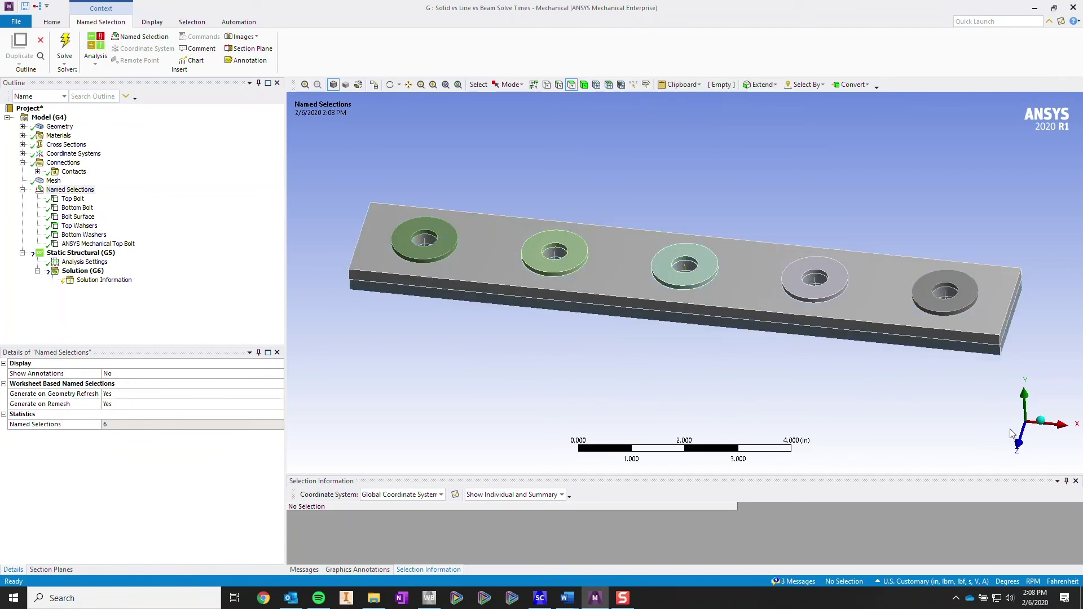
{"action": "left_click", "coordinate": [1020, 445]}
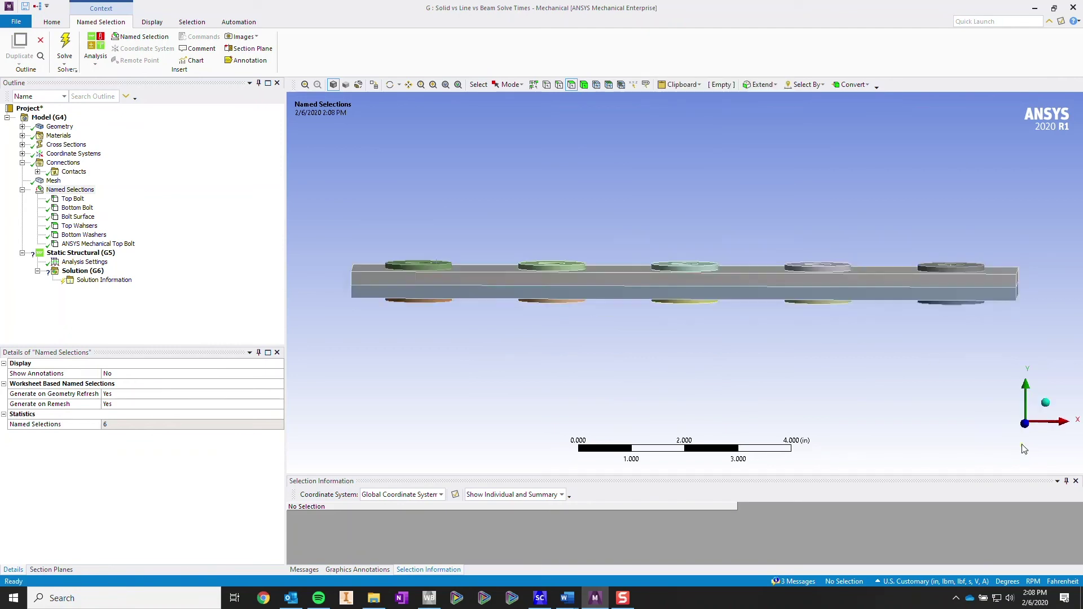
- Box-select the top faces of the five upper washers and create a named selection called ANSYS Mech Top Washers
{"action": "left_click", "coordinate": [510, 84]}
{"action": "left_click", "coordinate": [564, 109]}
{"action": "left_click_drag", "start_coordinate": [368, 246], "coordinate": [1009, 266]}
{"action": "right_click", "coordinate": [82, 190]}
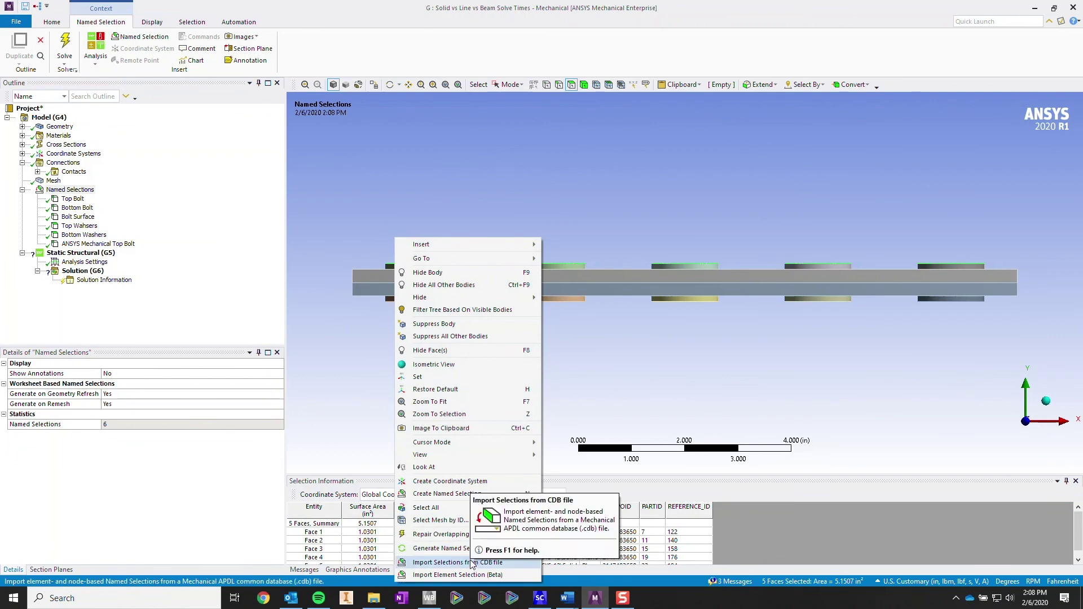
{"action": "left_click", "coordinate": [489, 494]}
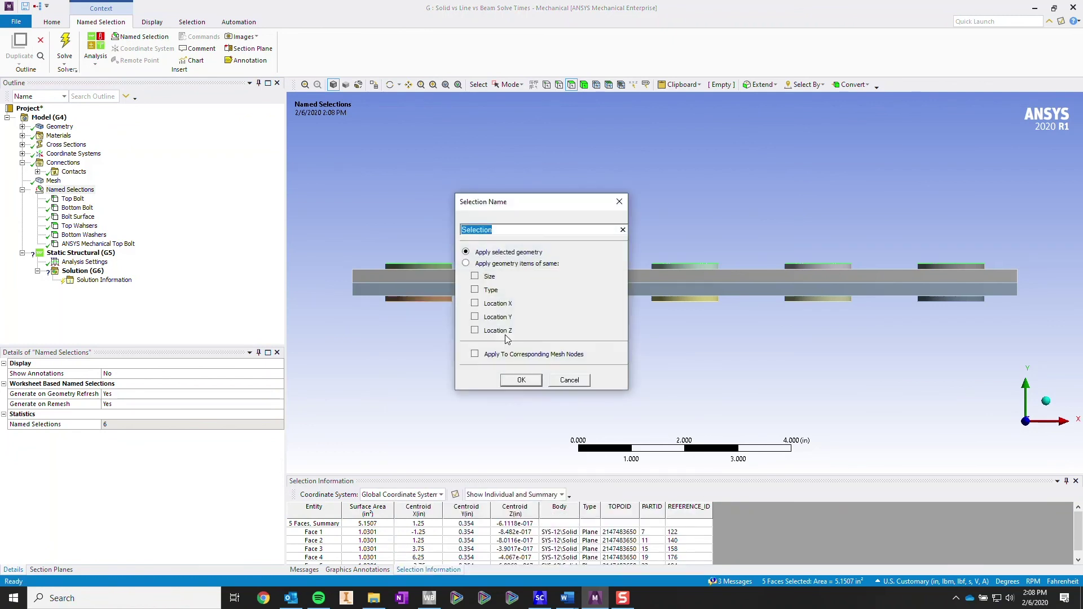
{"action": "type", "text": "Top"}
{"action": "type", "text": "ANS"}
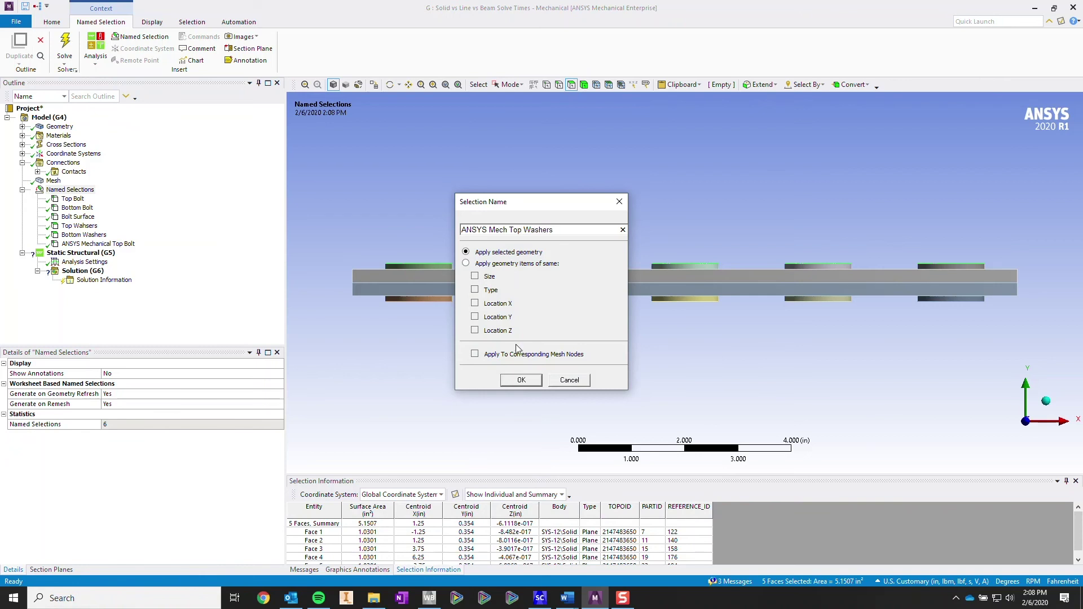
{"action": "left_click", "coordinate": [503, 380]}
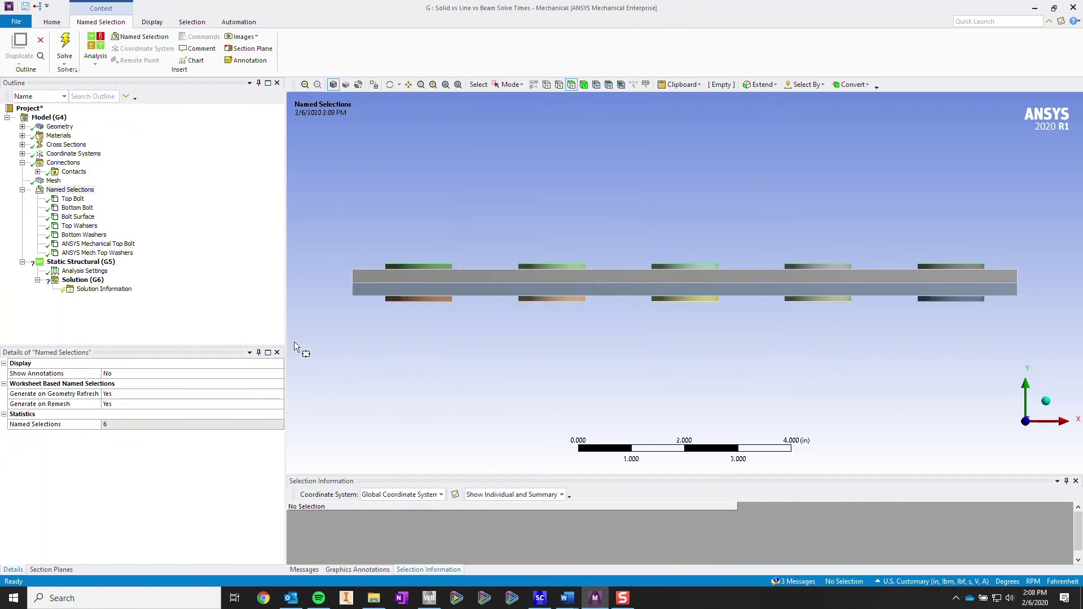
{"action": "left_click", "coordinate": [135, 253]}
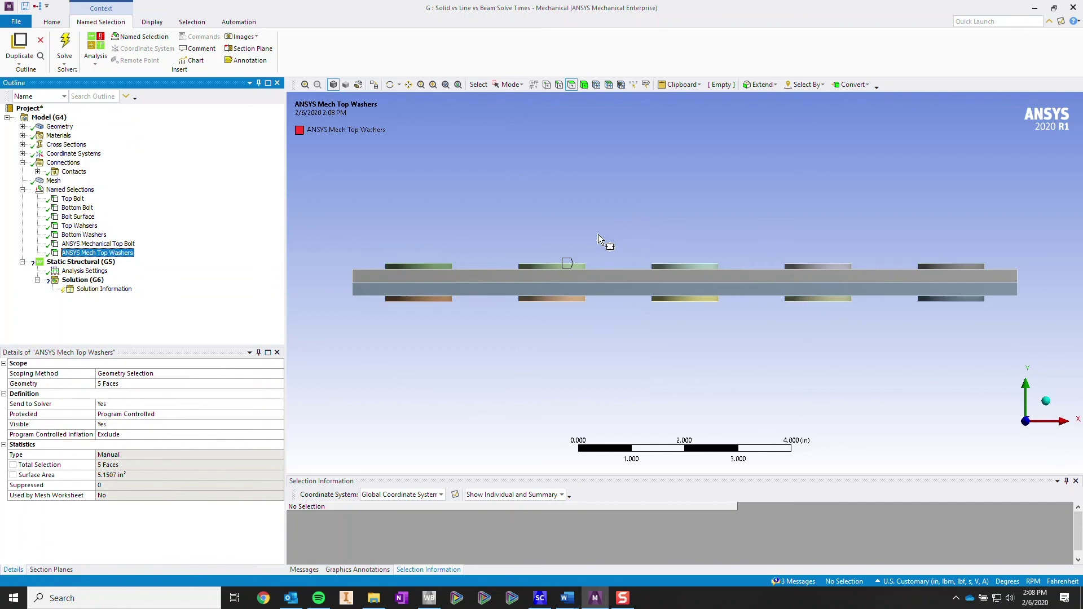
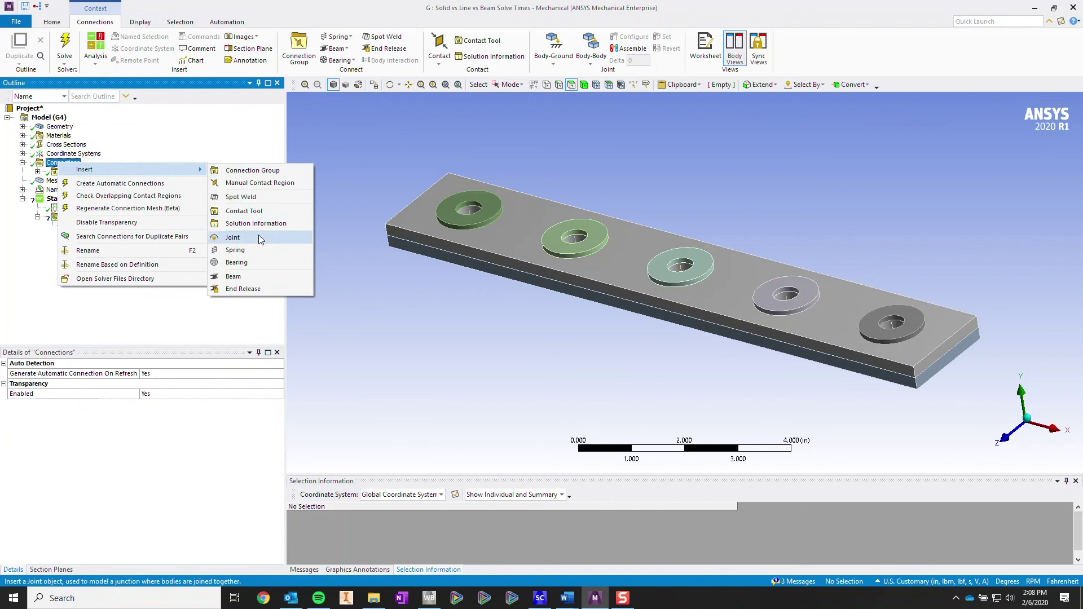
- Insert a fixed body-body joint and scope its reference side to the upper end vertex of the first bolt beam
{"action": "left_click", "coordinate": [259, 238]}
{"action": "scroll", "coordinate": [587, 265], "scroll_direction": "up", "scroll_amount": 5}
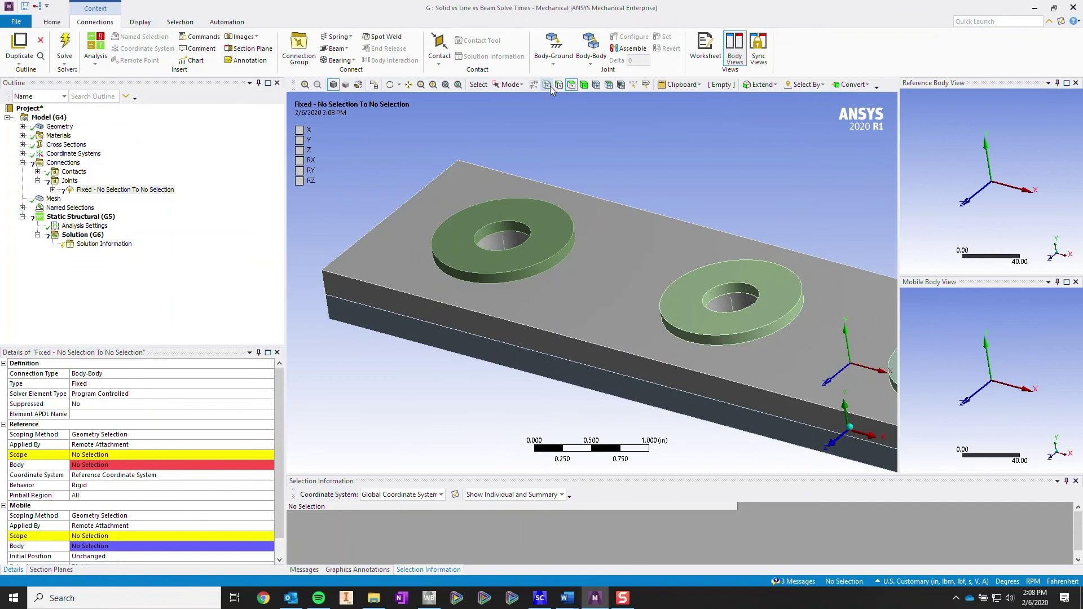
{"action": "left_click", "coordinate": [511, 85]}
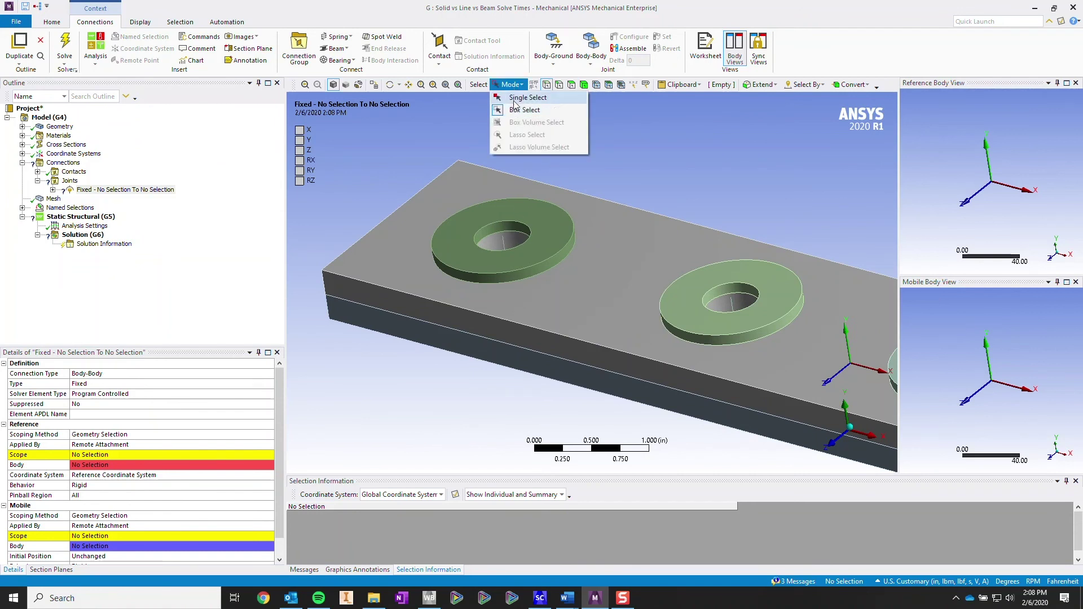
{"action": "left_click", "coordinate": [527, 97]}
{"action": "left_click", "coordinate": [503, 237]}
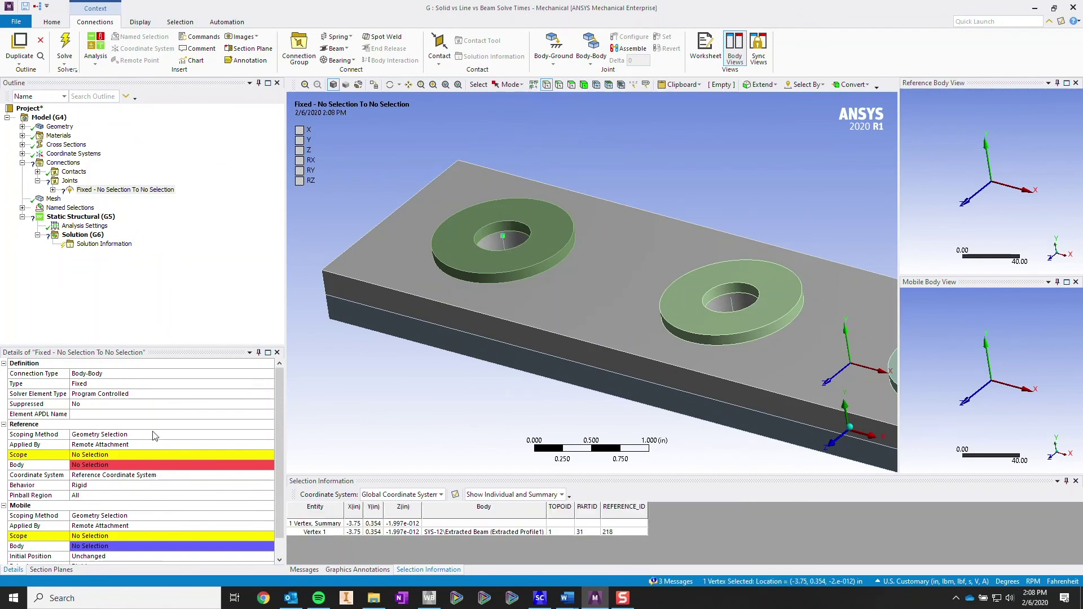
{"action": "left_click", "coordinate": [91, 455]}
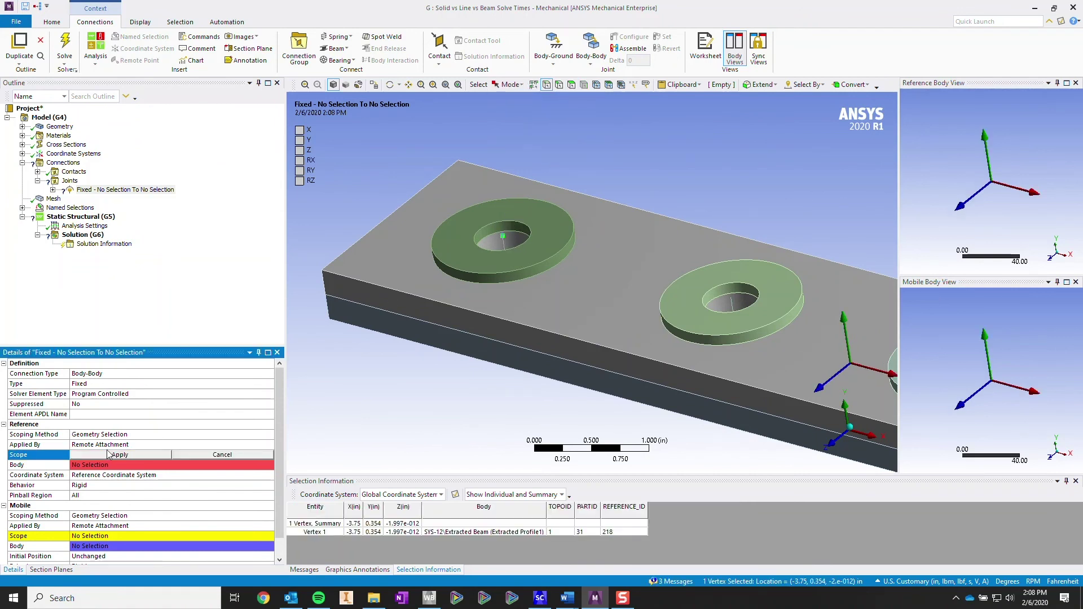
{"action": "left_click", "coordinate": [118, 455]}
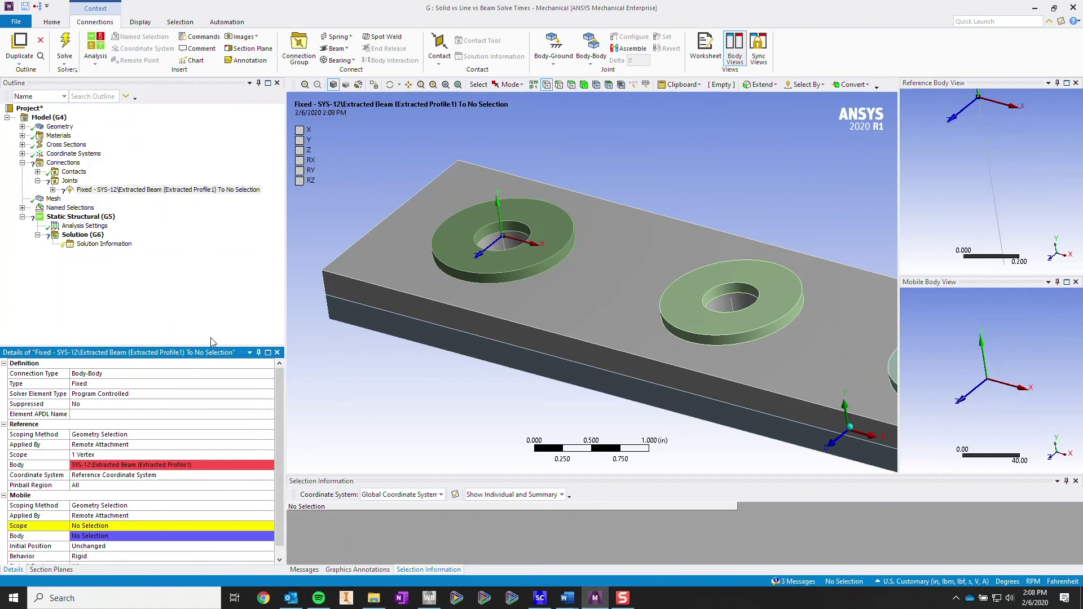
{"action": "left_click", "coordinate": [107, 455]}
- Scope the joint's mobile side to the top face of the first upper washer
{"action": "left_click", "coordinate": [102, 528]}
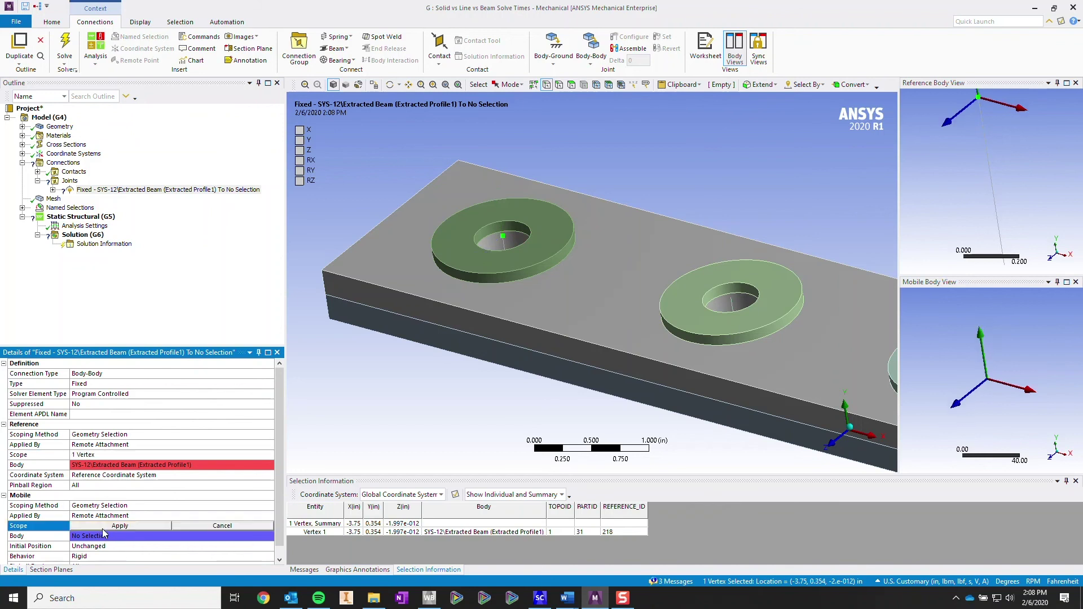
{"action": "left_click", "coordinate": [571, 84]}
{"action": "left_click", "coordinate": [490, 252]}
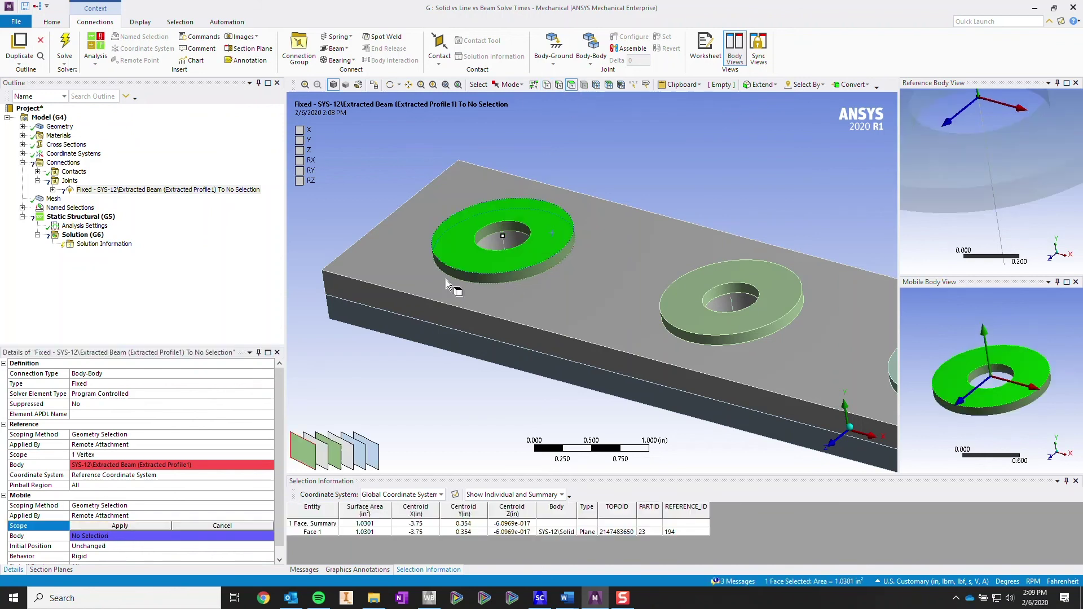
{"action": "left_click", "coordinate": [141, 526]}
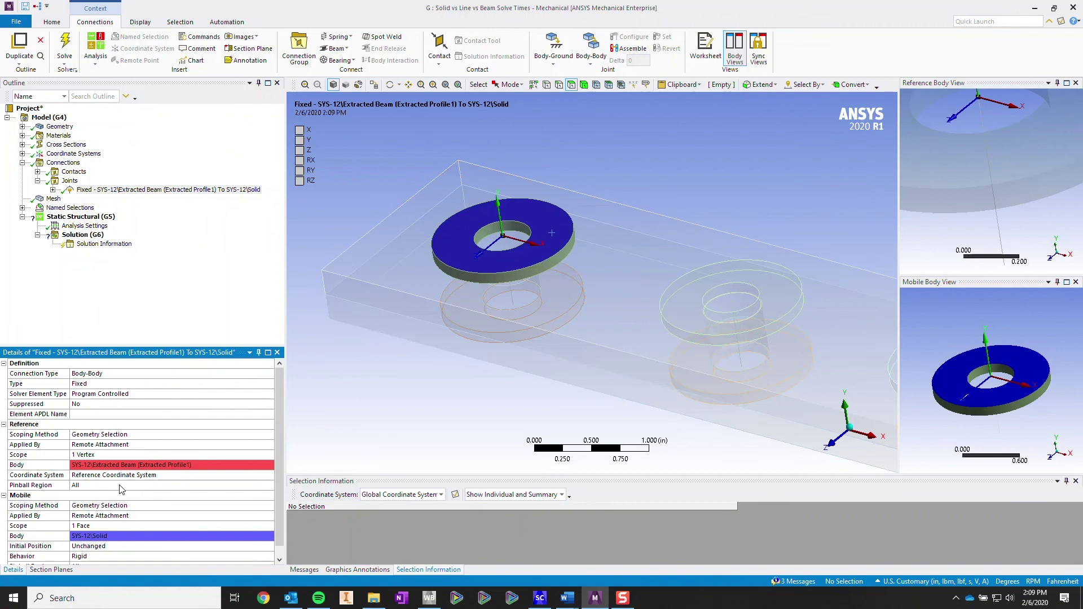
- Set the upper joint's reference and mobile pinball regions to 0.375 in and its mobile behavior to Deformable
{"action": "left_click", "coordinate": [120, 485]}
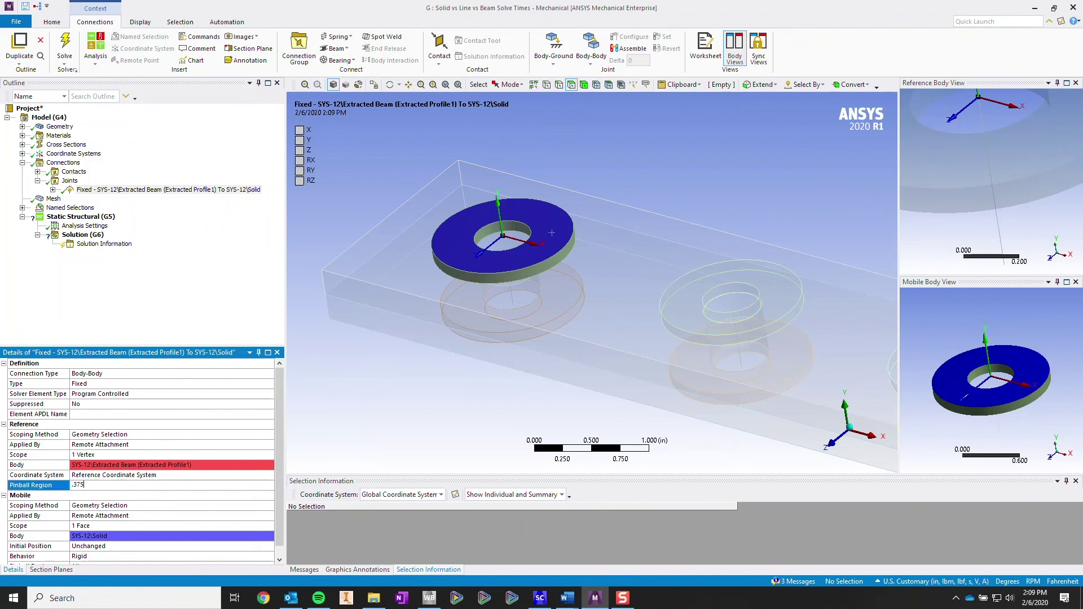
{"action": "key", "text": "Return"}
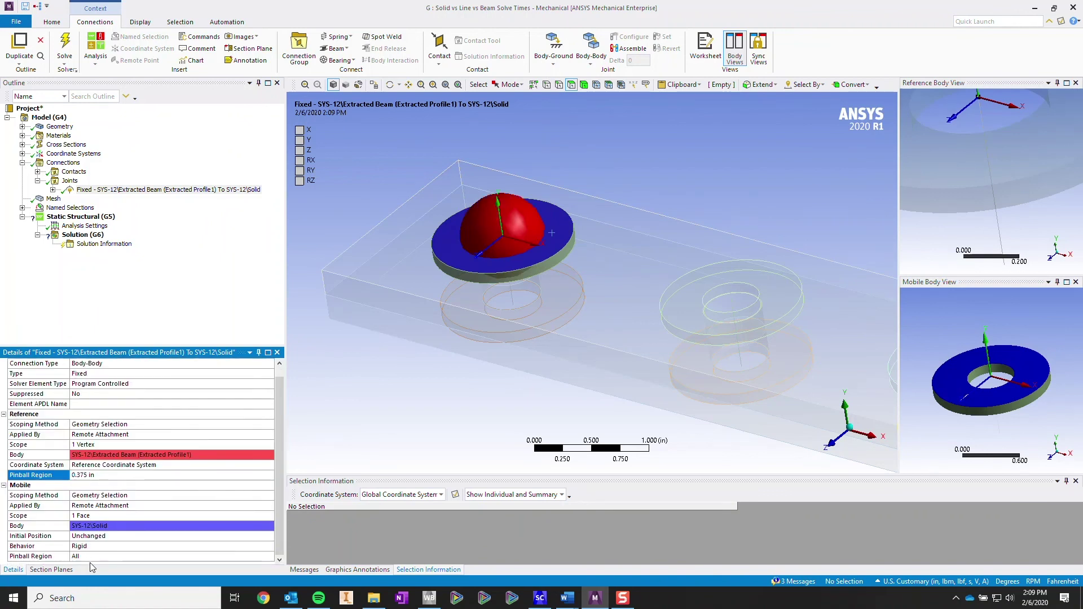
{"action": "left_click", "coordinate": [93, 556]}
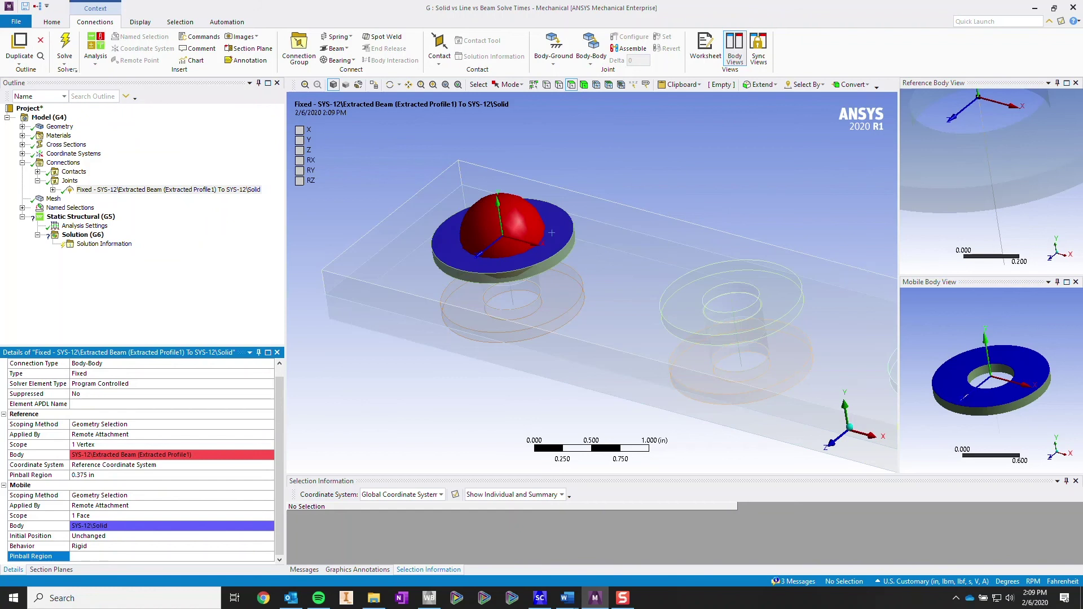
{"action": "double_click", "coordinate": [90, 546]}
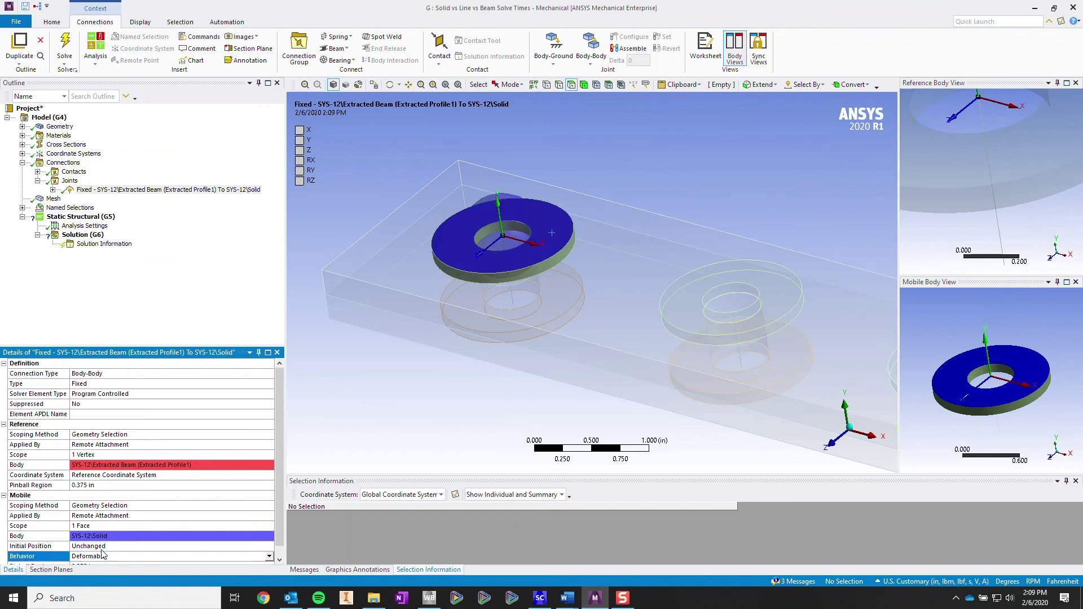
{"action": "scroll", "coordinate": [161, 457], "scroll_direction": "down", "scroll_amount": 1}
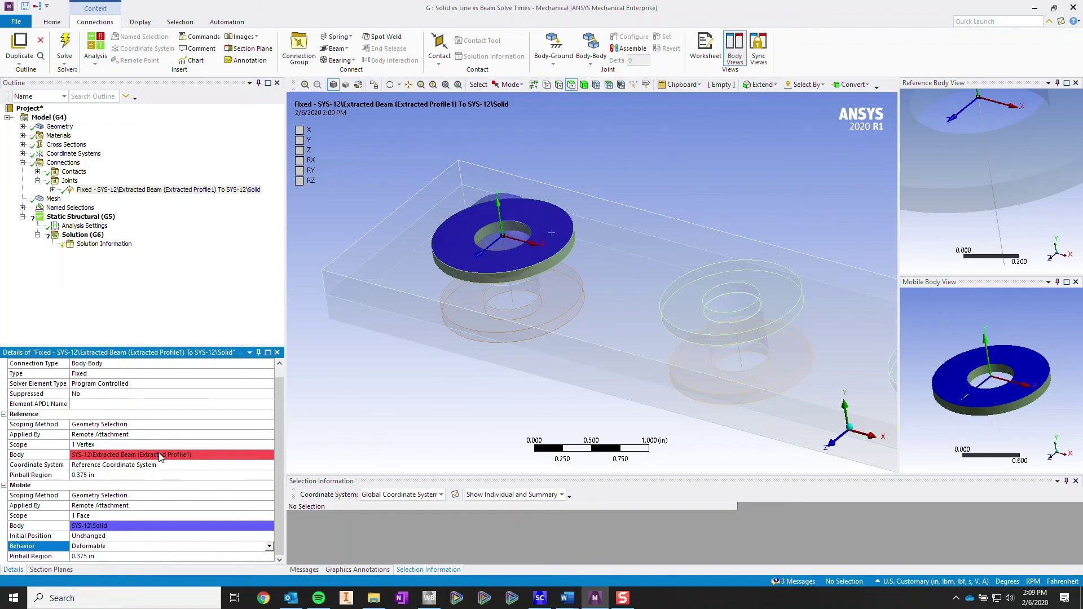
- Add a second fixed body-body joint and scope its reference side to the lower end vertex of the first bolt beam
{"action": "middle_click_drag", "start_coordinate": [477, 370], "coordinate": [522, 364]}
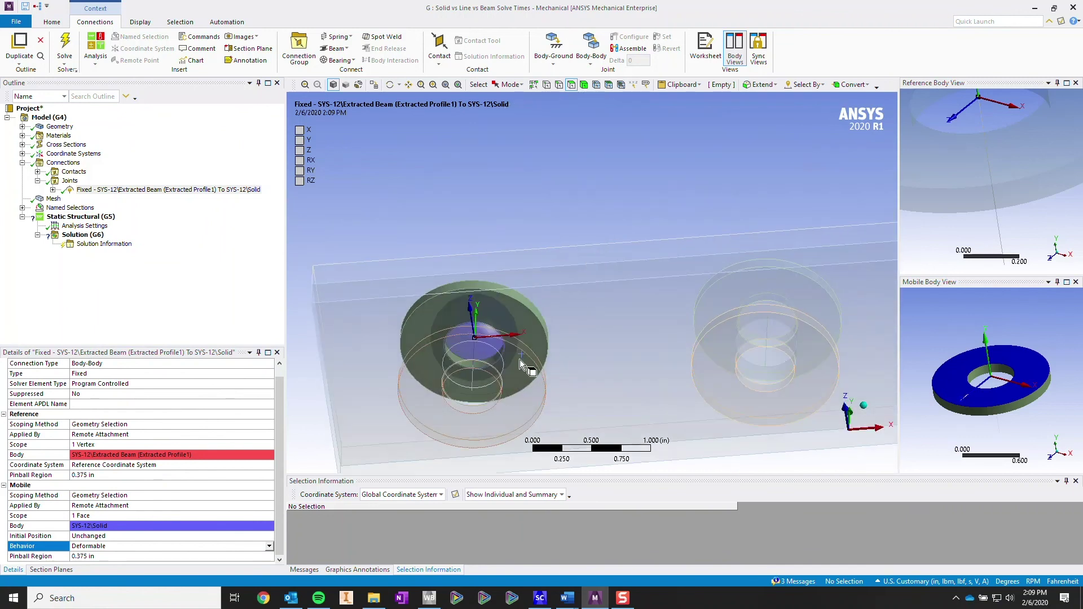
{"action": "right_click", "coordinate": [70, 182]}
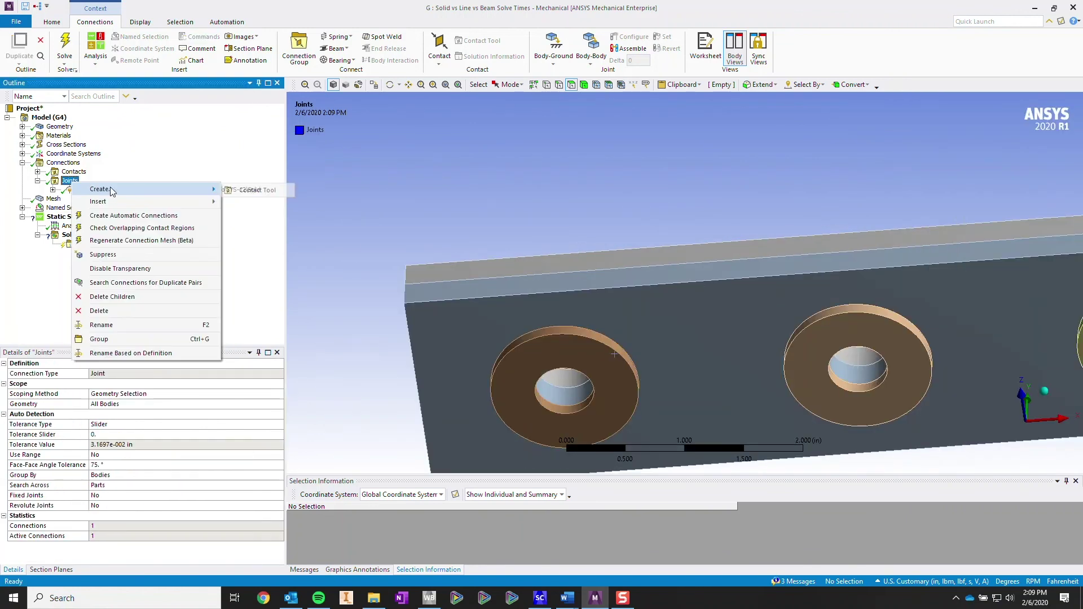
{"action": "mouse_move", "coordinate": [99, 201]}
{"action": "left_click", "coordinate": [266, 243]}
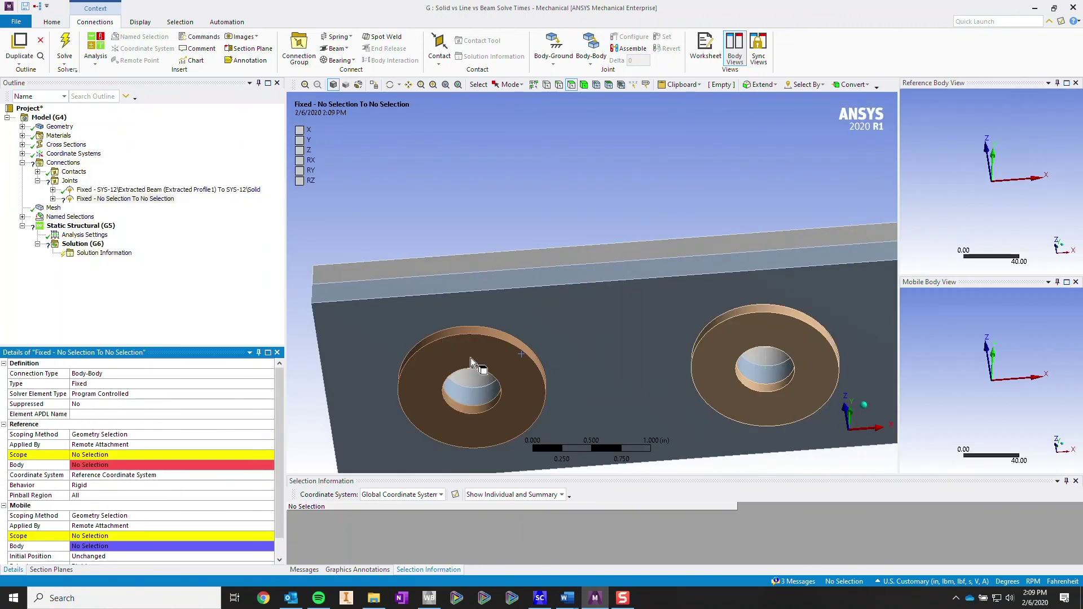
{"action": "left_click", "coordinate": [116, 455]}
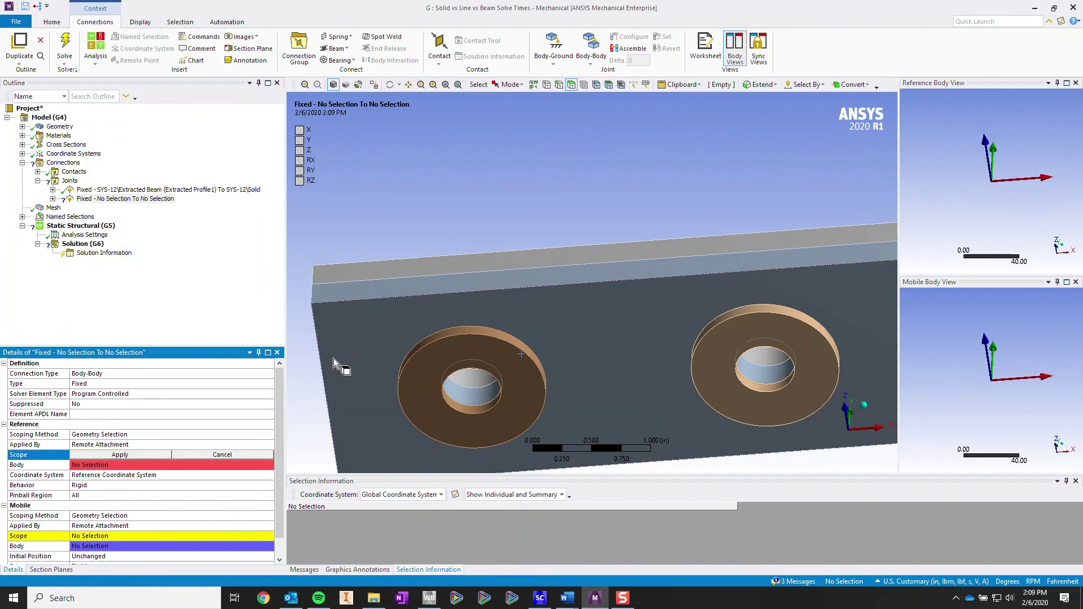
{"action": "left_click", "coordinate": [534, 84]}
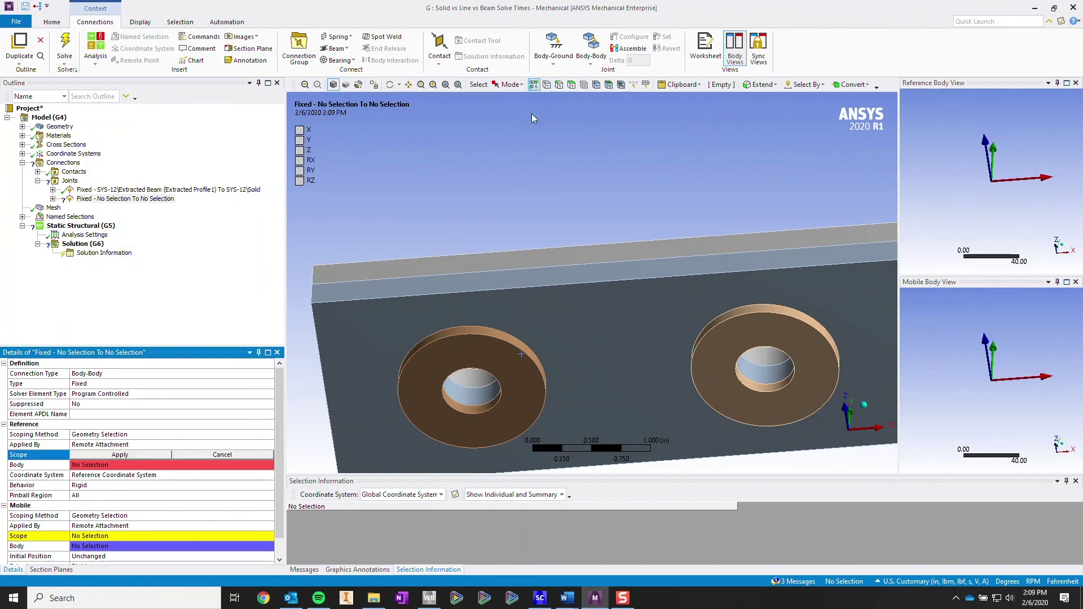
{"action": "left_click", "coordinate": [478, 392]}
{"action": "left_click", "coordinate": [120, 455]}
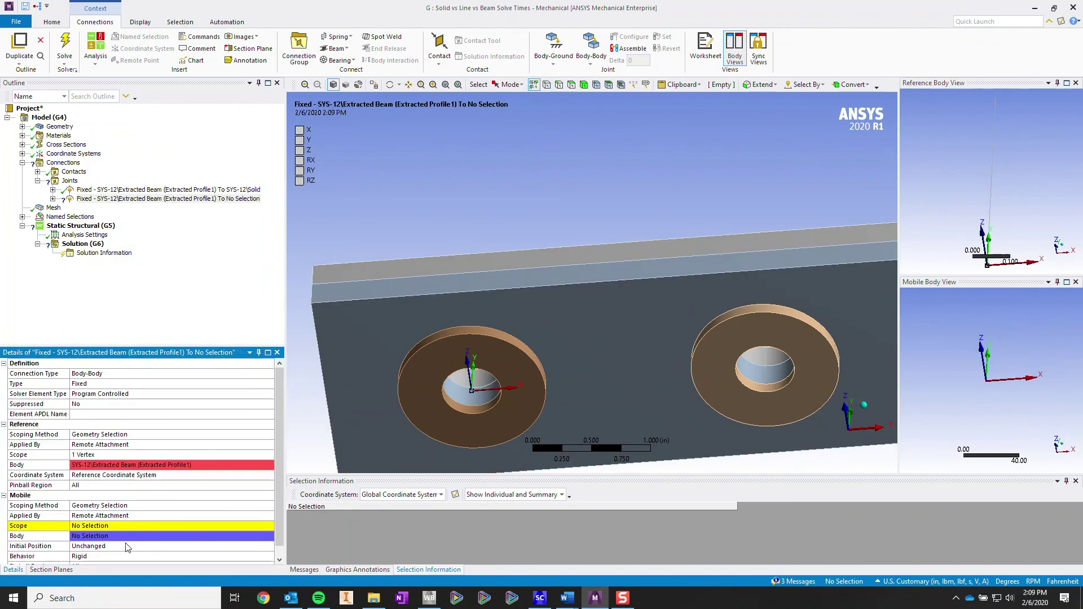
- Scope the second joint's mobile side to the outer face of the first lower washer
{"action": "left_click", "coordinate": [120, 528]}
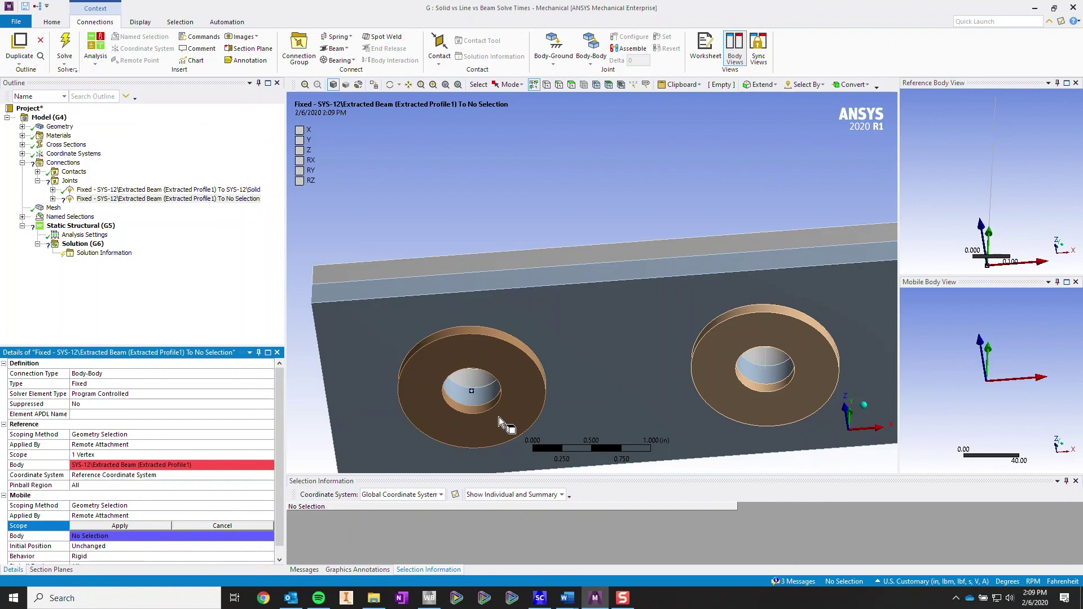
{"action": "left_click", "coordinate": [518, 364]}
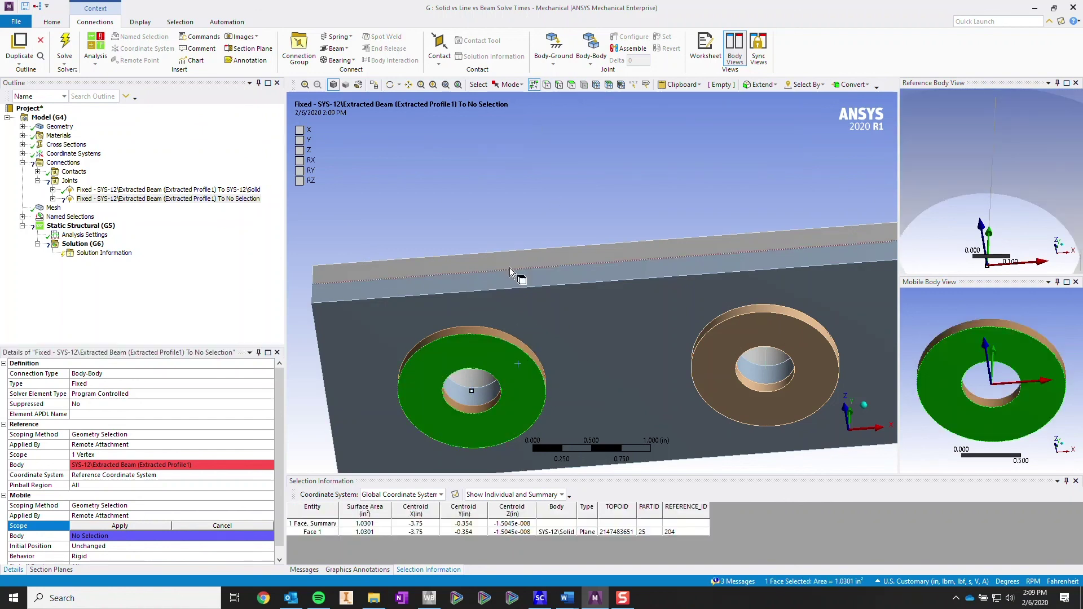
{"action": "left_click", "coordinate": [146, 527]}
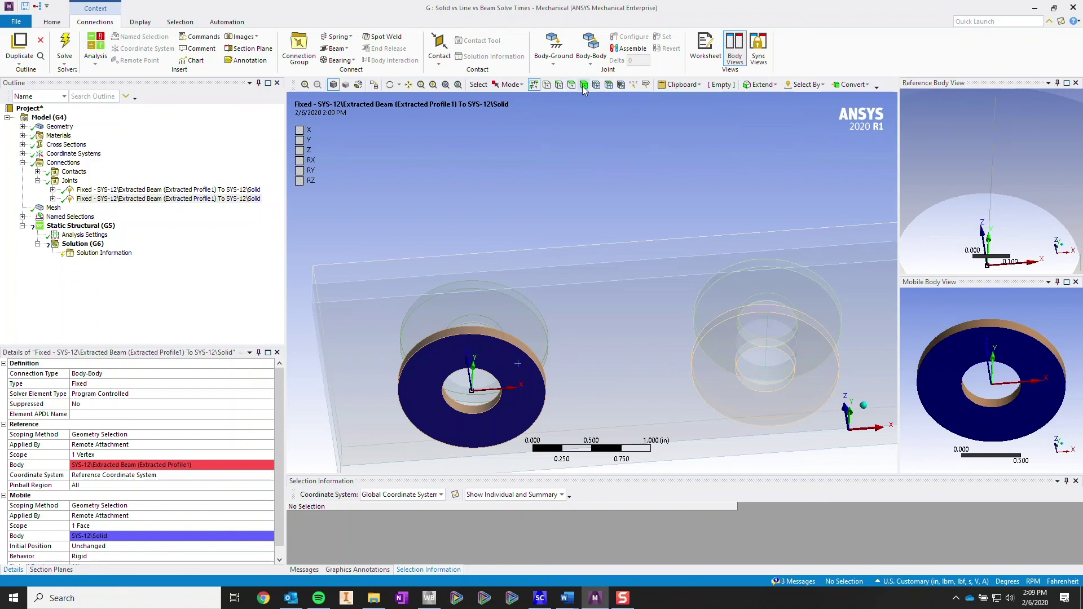
- Set the lower joint's mobile and reference pinball regions to 0.375 in and its mobile behavior to Deformable
{"action": "scroll", "coordinate": [118, 474], "scroll_direction": "down", "scroll_amount": 1}
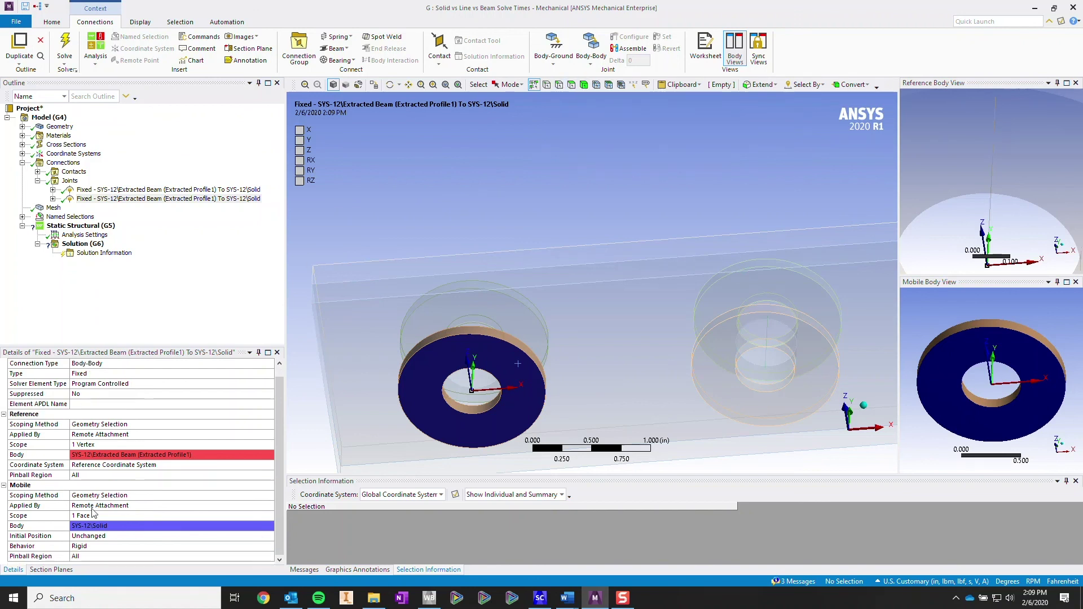
{"action": "left_click", "coordinate": [95, 556]}
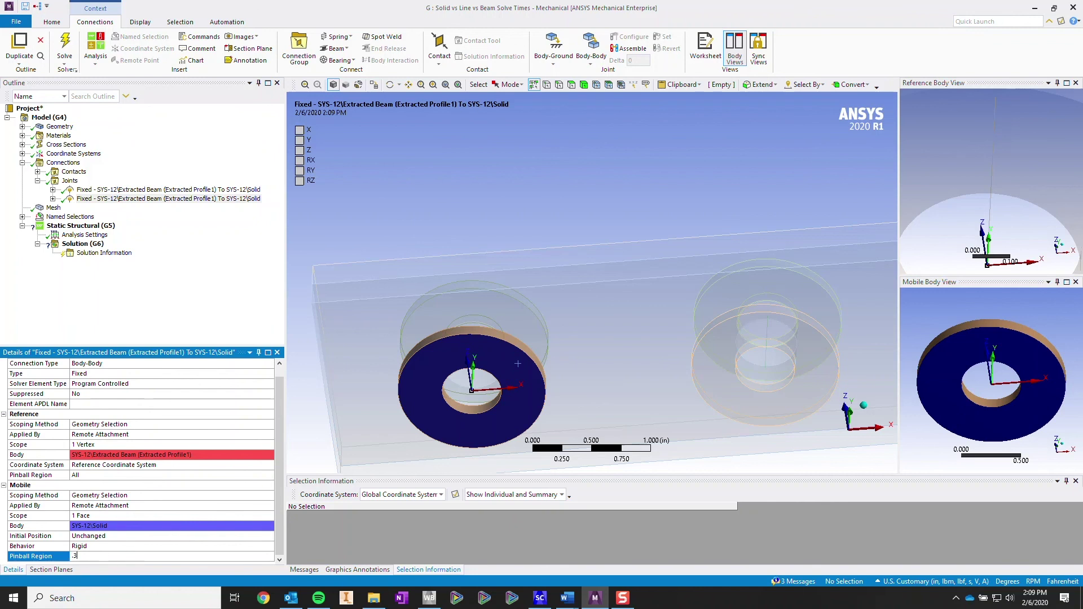
{"action": "type", "text": ".375"}
{"action": "key", "text": "Return"}
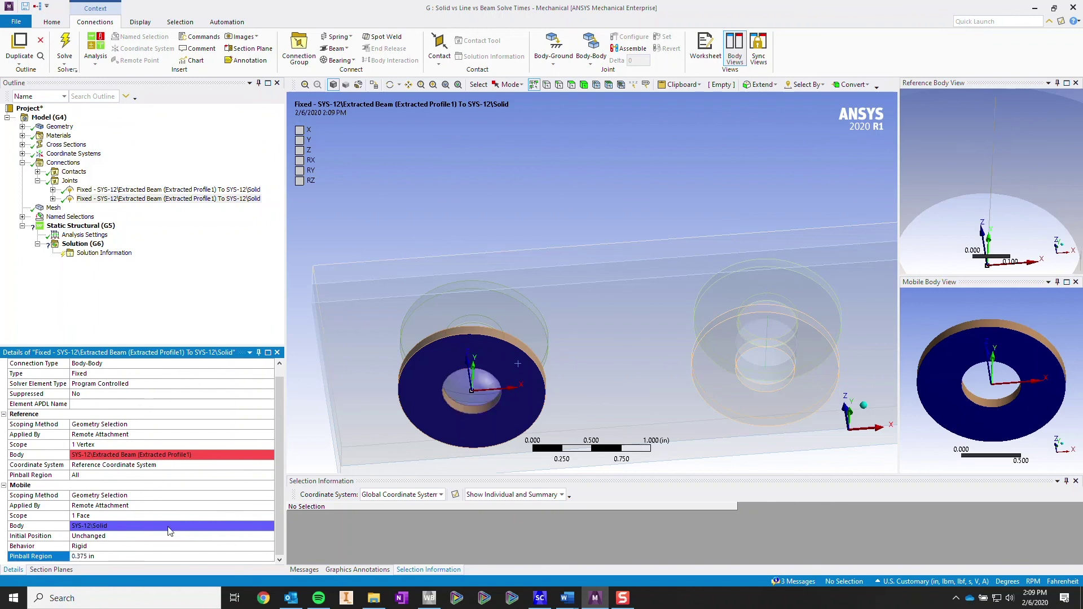
{"action": "left_click", "coordinate": [103, 476]}
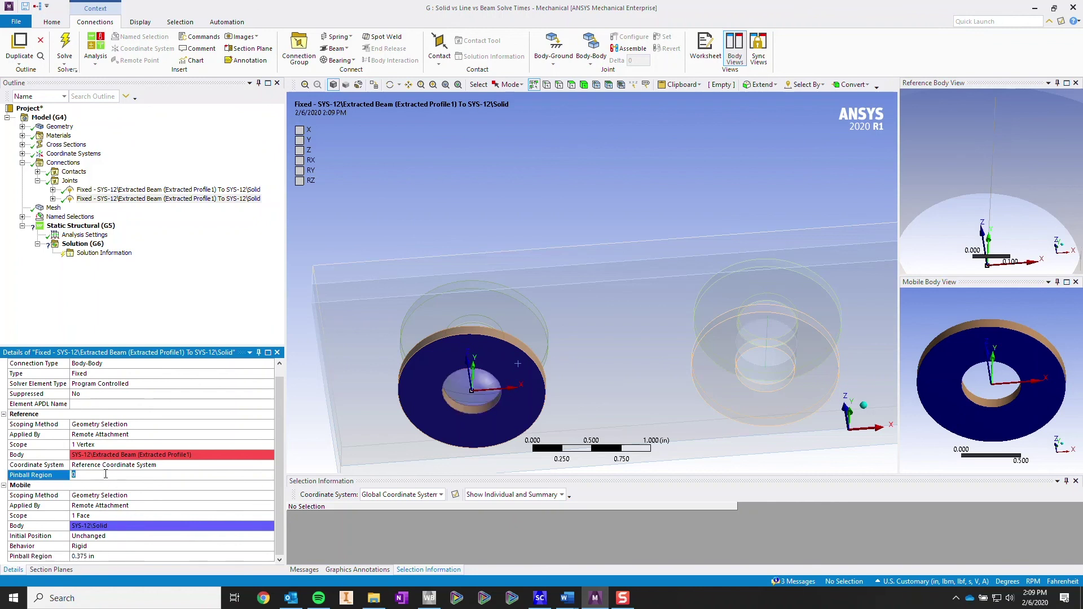
{"action": "type", "text": ".375"}
{"action": "key", "text": "Return"}
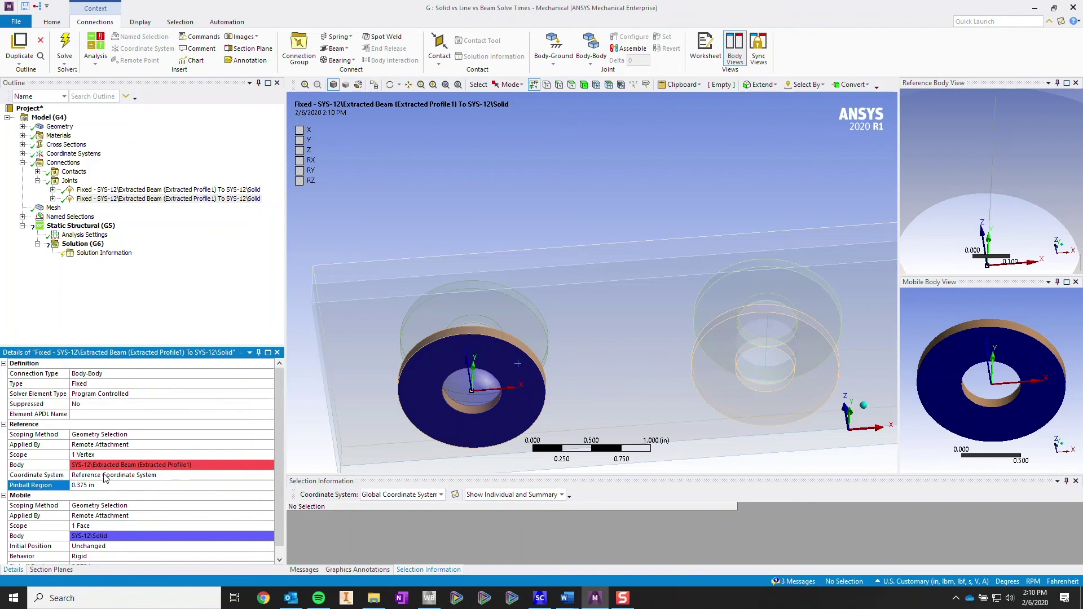
{"action": "left_click", "coordinate": [115, 545]}
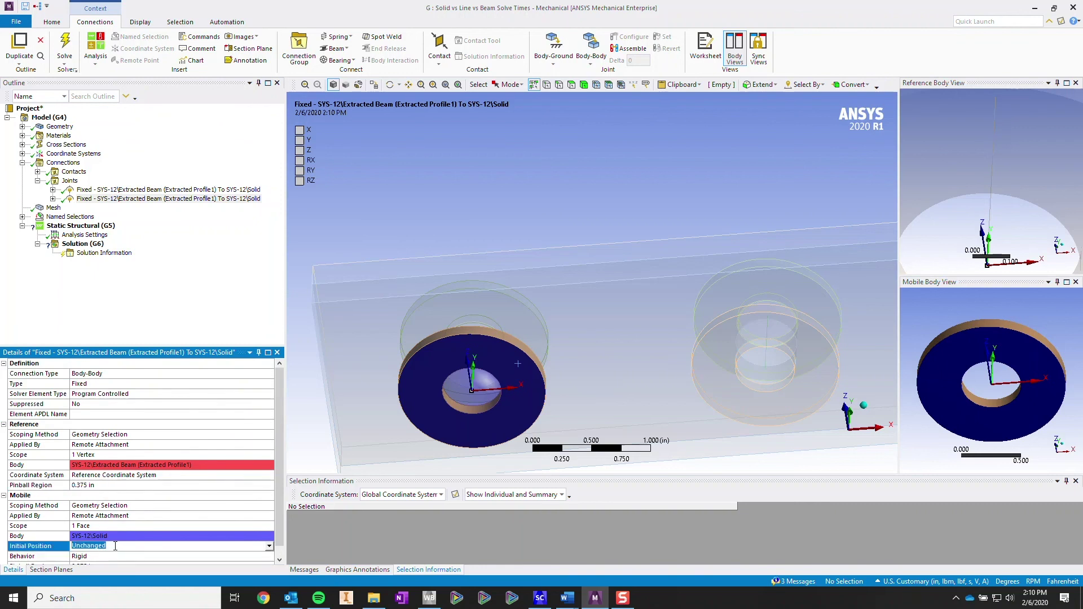
{"action": "double_click", "coordinate": [114, 557]}
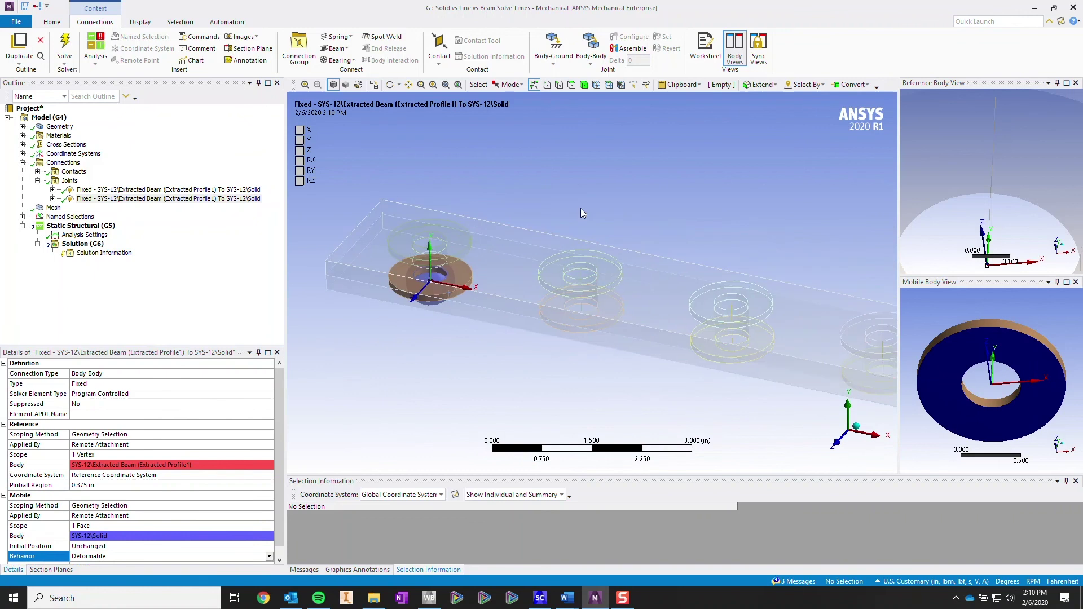
- Open the Object Generator with both fixed joints of the first bolt selected as the template
{"action": "left_click", "coordinate": [223, 193]}
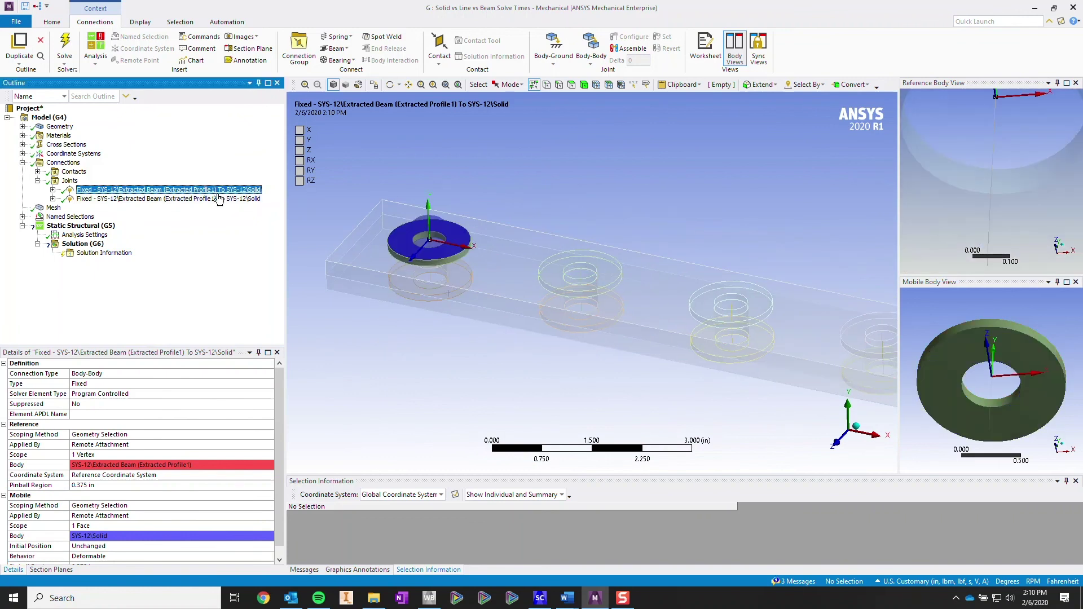
{"action": "left_click", "coordinate": [219, 199], "text": "ctrl"}
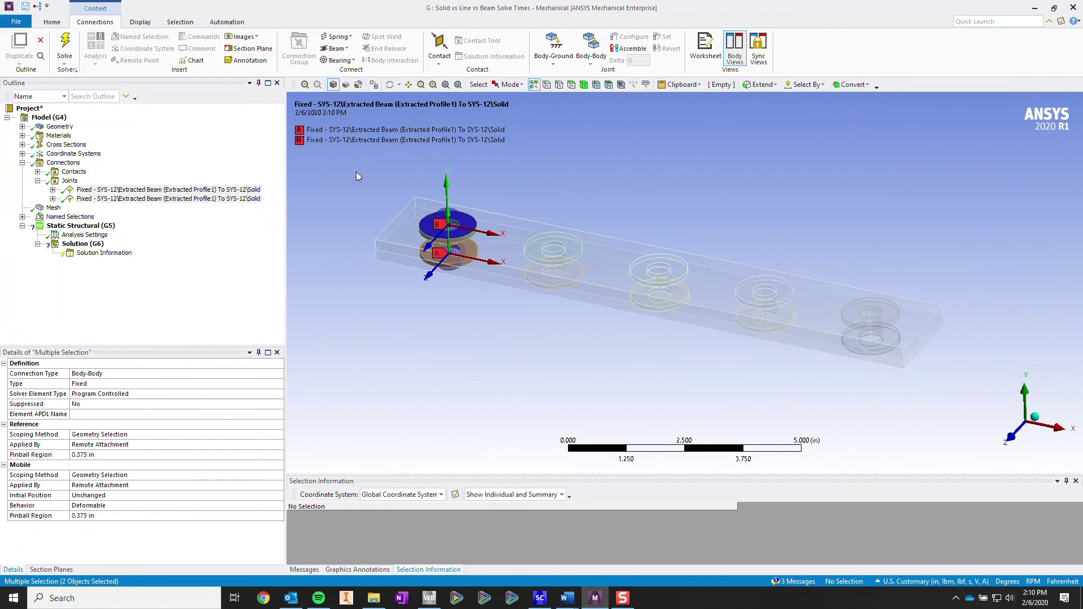
{"action": "left_click", "coordinate": [133, 190]}
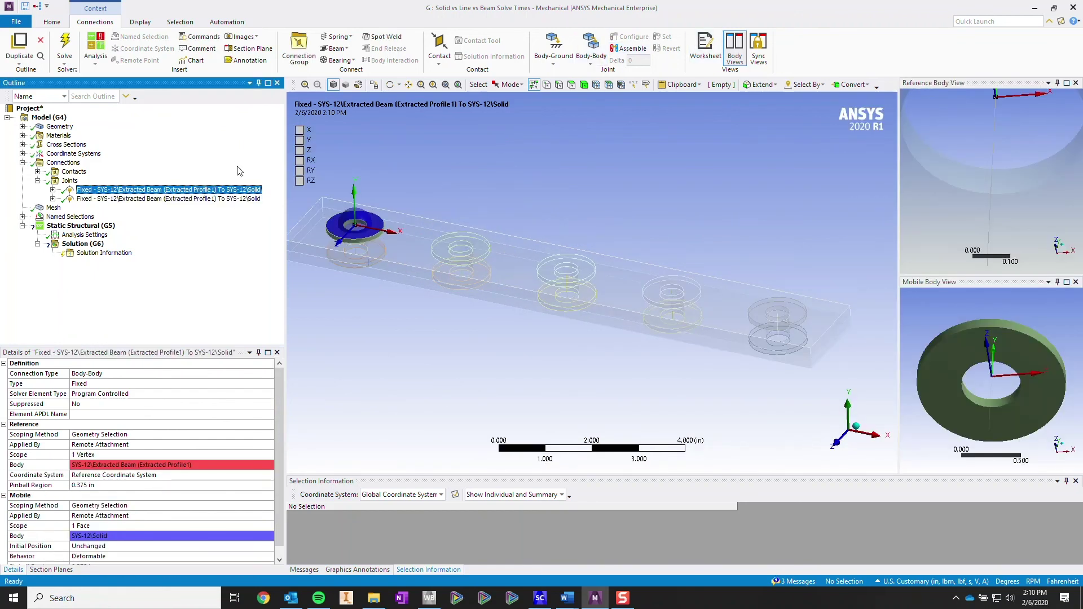
{"action": "left_click", "coordinate": [231, 199], "text": "ctrl"}
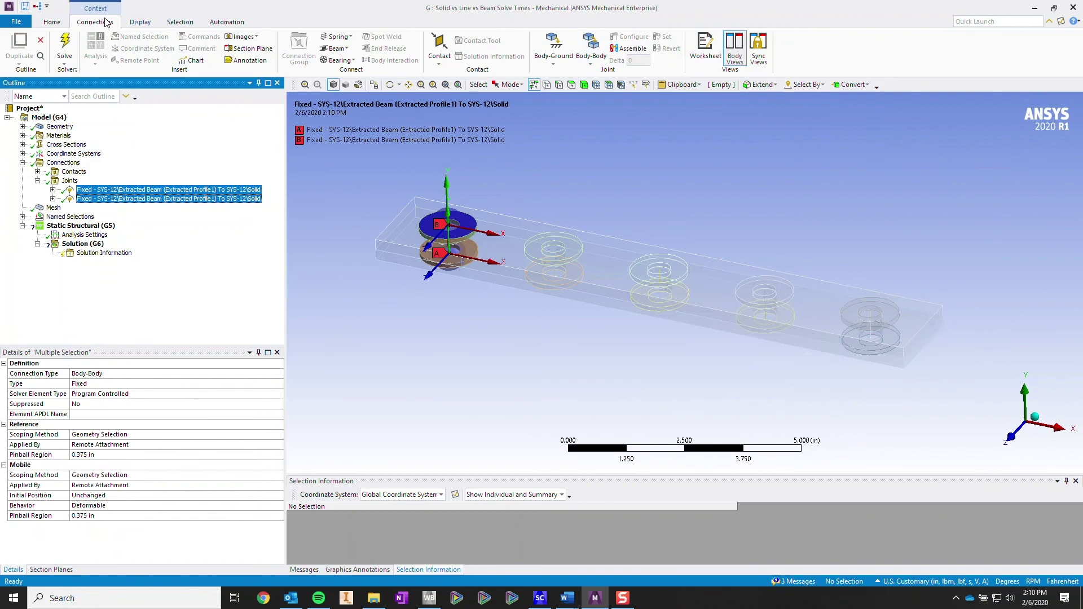
{"action": "left_click", "coordinate": [51, 22]}
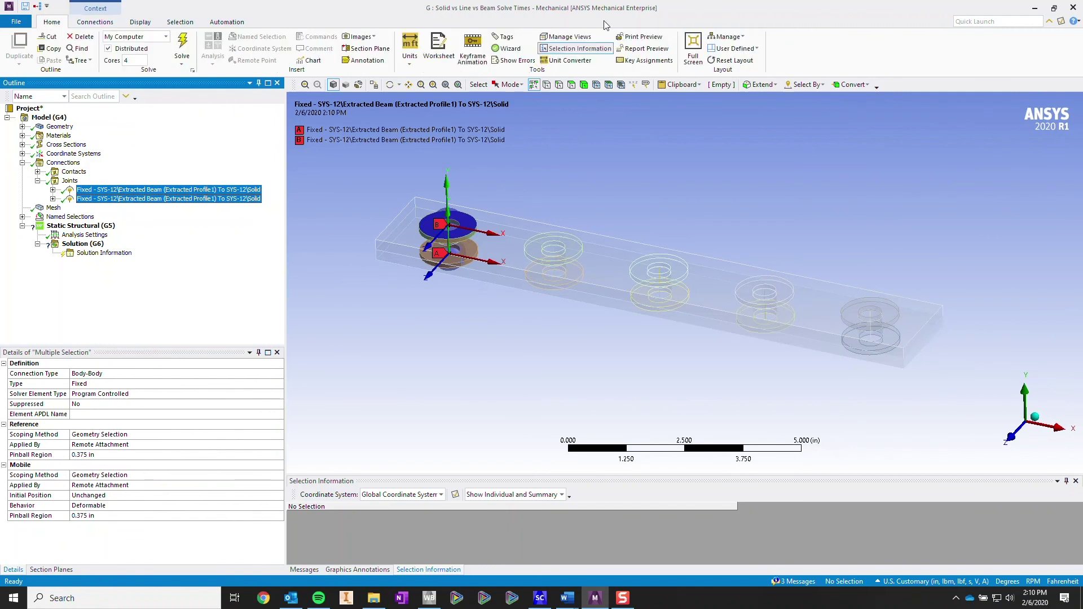
{"action": "left_click", "coordinate": [727, 36]}
{"action": "left_click", "coordinate": [790, 290]}
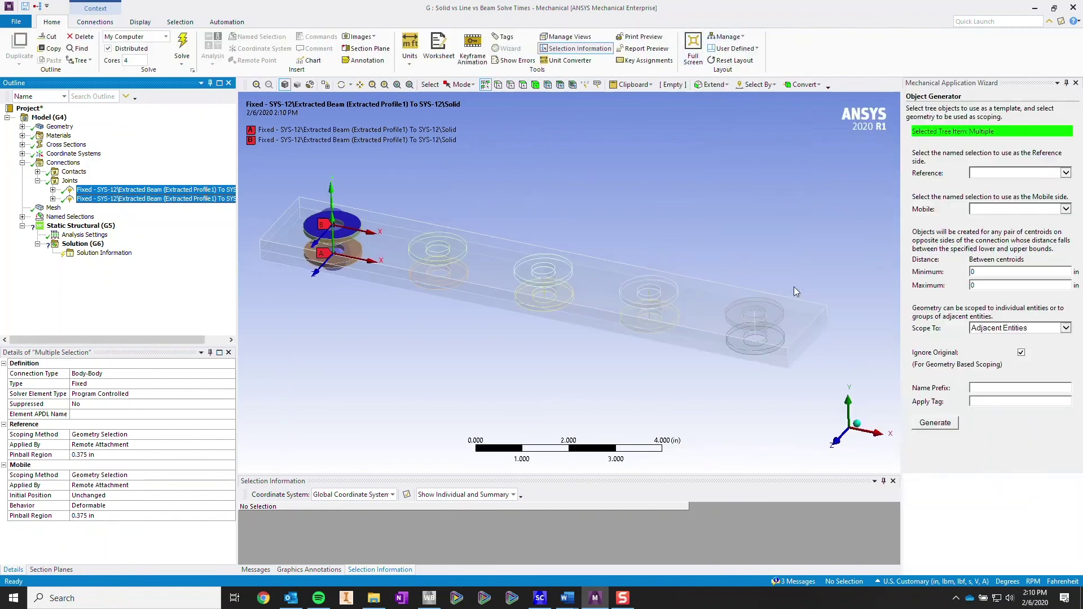
- Use only the upper joint as the template, with Top Bolt as the reference and Top Wahsers as the mobile named selection
{"action": "left_click", "coordinate": [157, 190]}
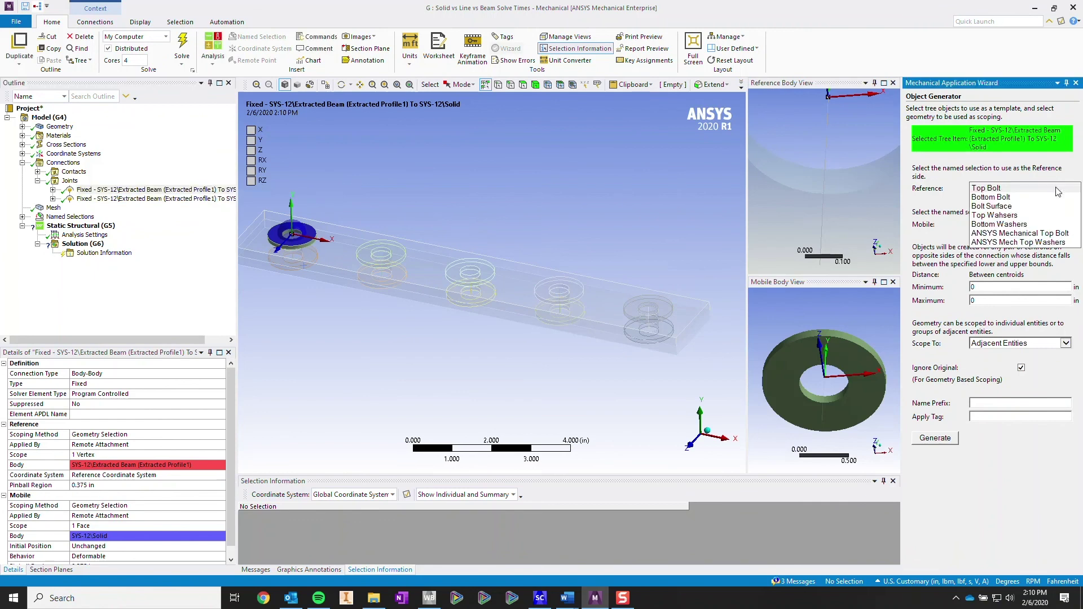
{"action": "left_click", "coordinate": [1065, 189]}
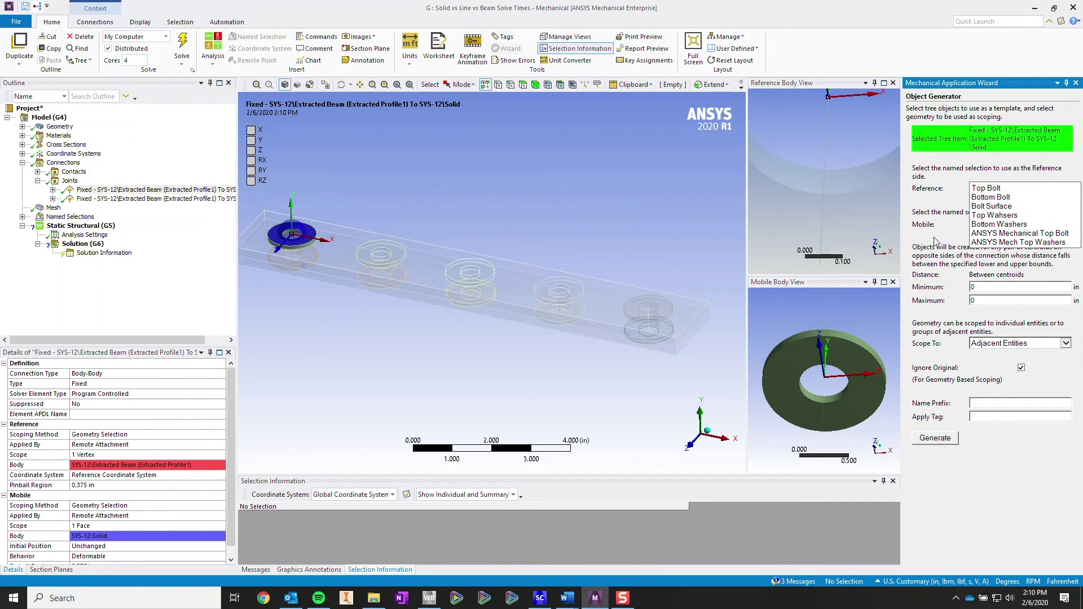
{"action": "left_click", "coordinate": [1041, 192]}
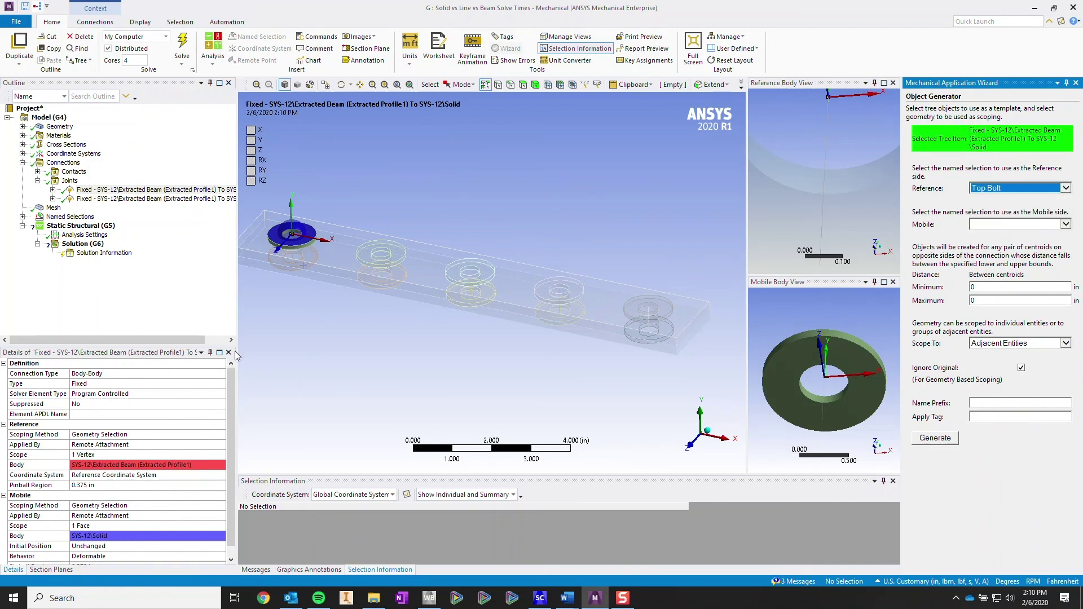
{"action": "left_click", "coordinate": [1041, 224]}
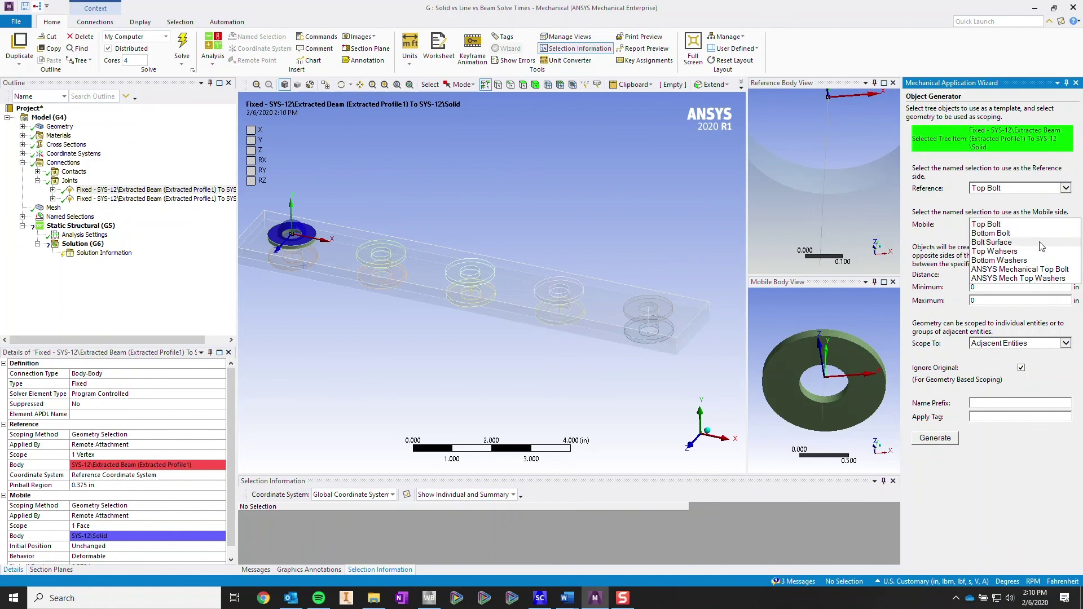
{"action": "left_click", "coordinate": [1039, 252]}
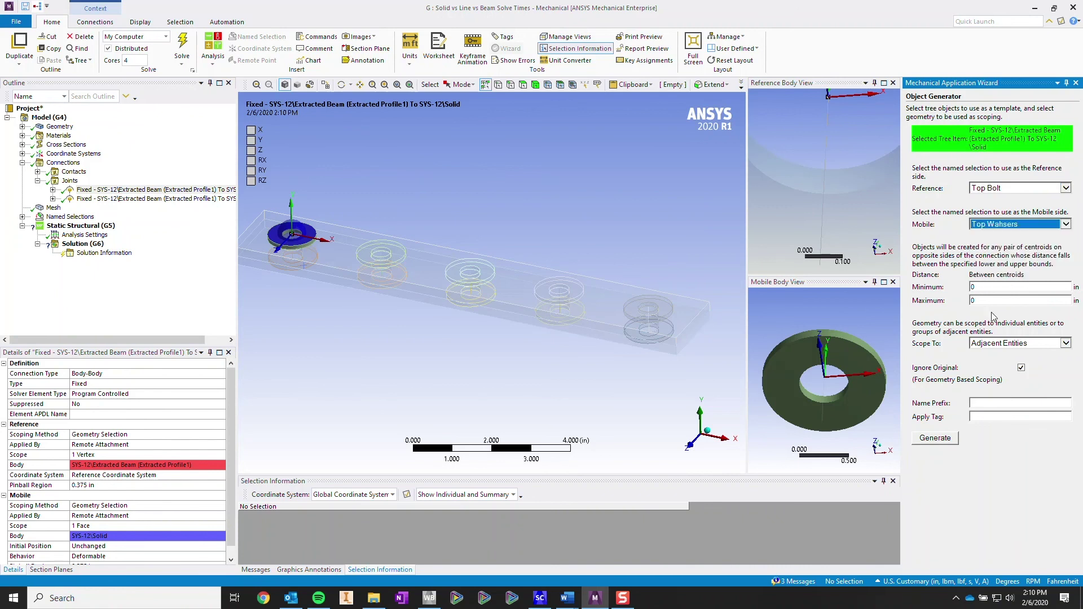
- Set the maximum centroid distance to 0.5 in and generate the upper joints, accepting closure of the Selection Information and Body Views panes
{"action": "left_click", "coordinate": [972, 301]}
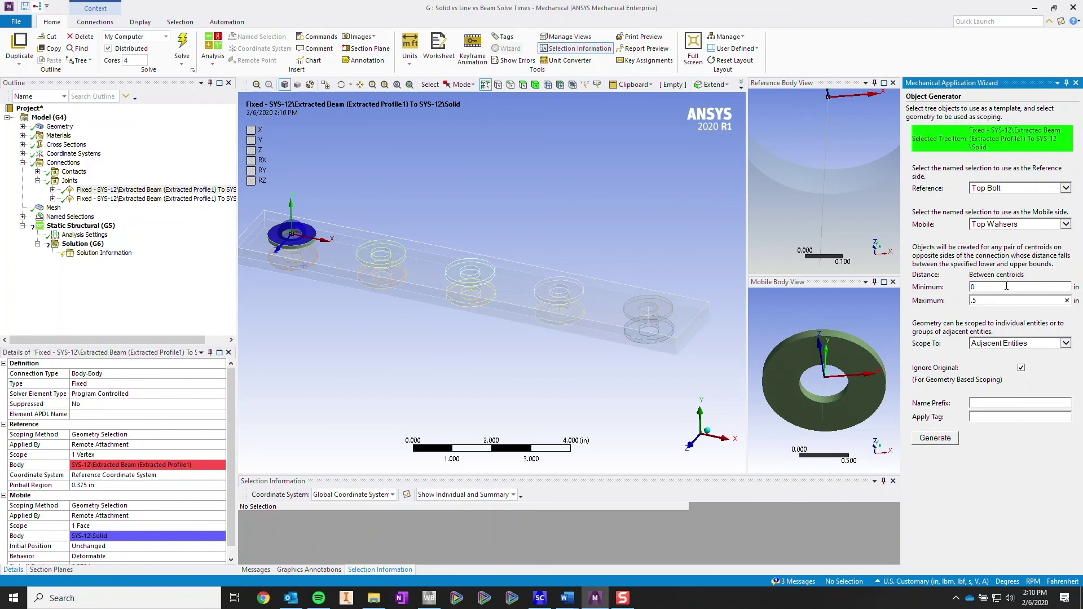
{"action": "left_click", "coordinate": [937, 439]}
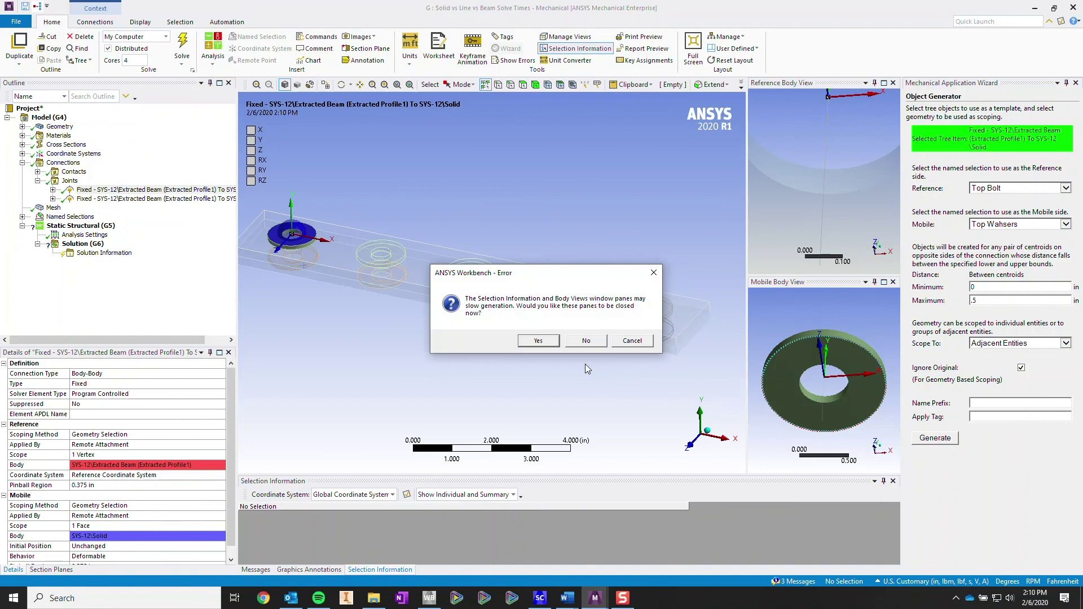
{"action": "left_click", "coordinate": [543, 340]}
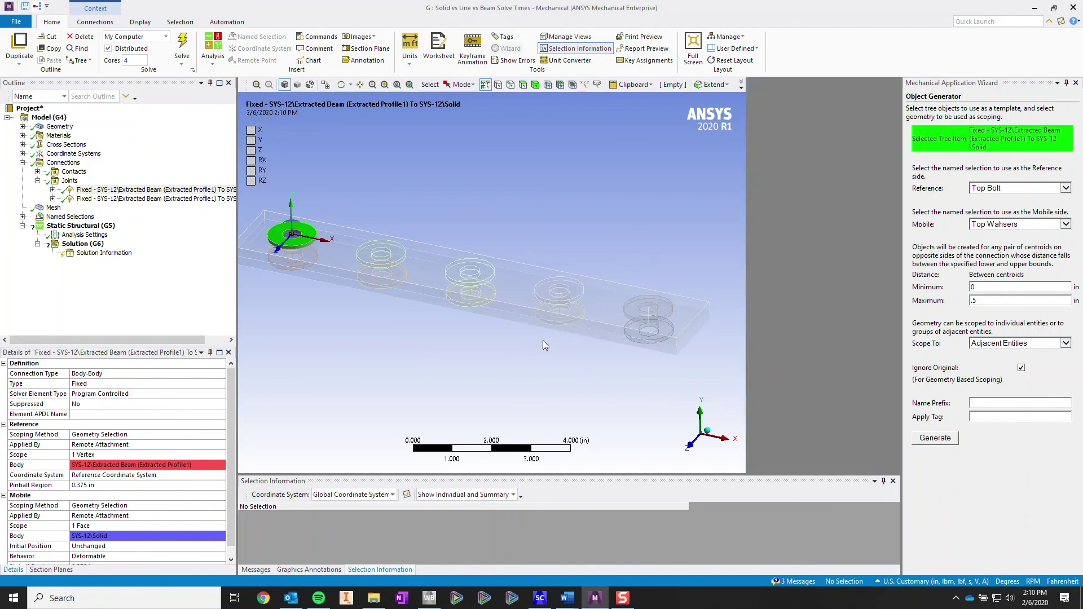
- Step through the generated upper joints and check which bolt and washer each one is scoped to
{"action": "left_click", "coordinate": [133, 198]}
{"action": "key", "text": "Down"}
{"action": "key", "text": "Down"}
{"action": "key", "text": "Down"}
{"action": "key", "text": "Down"}
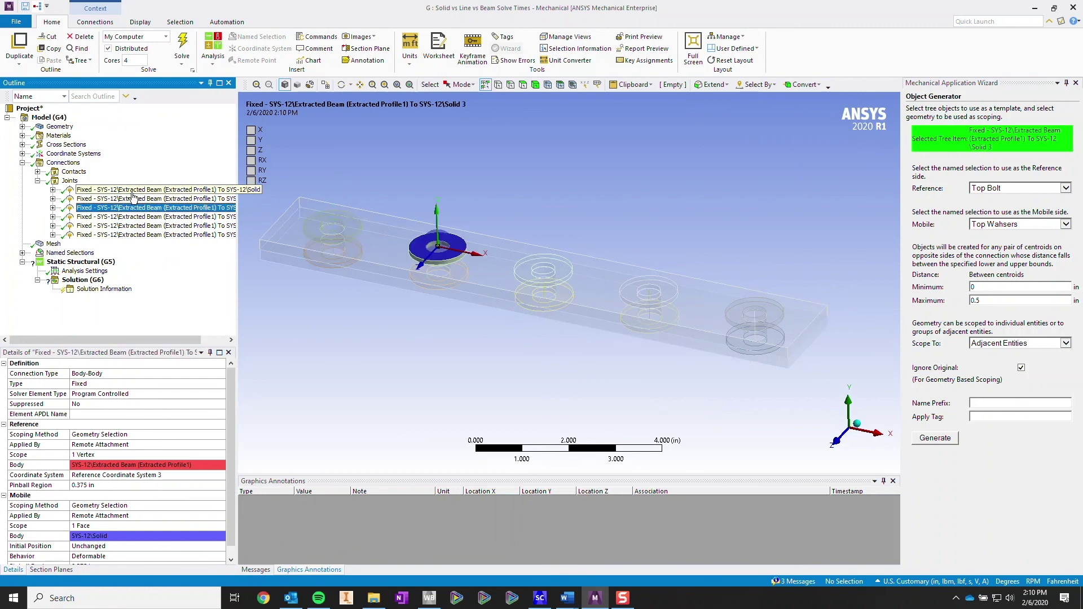
{"action": "key", "text": "Up"}
{"action": "key", "text": "Up"}
{"action": "key", "text": "Up"}
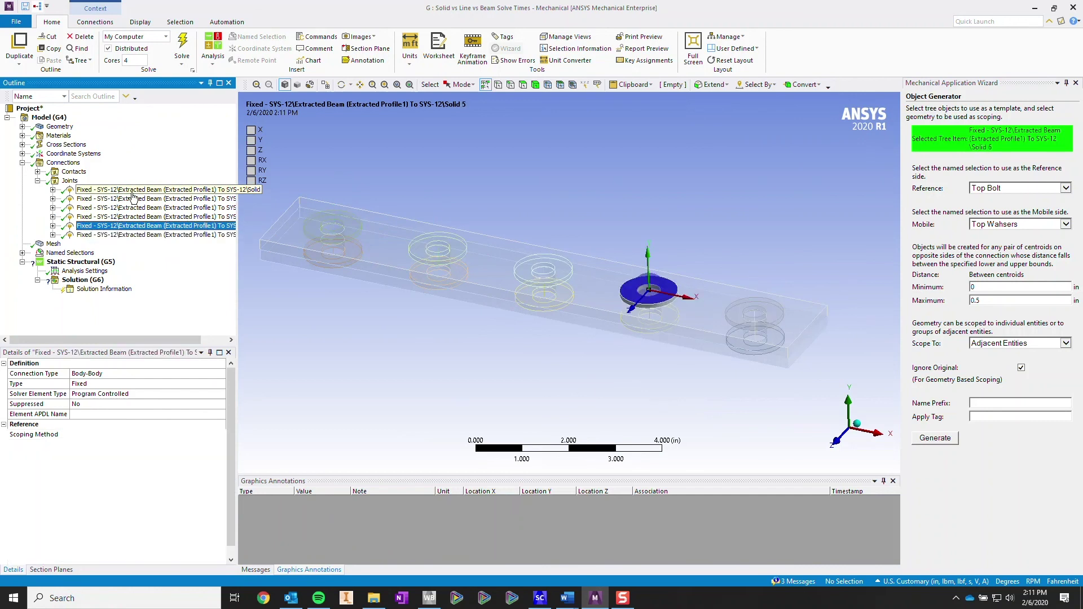
- Generate the remaining lower joints from the first lower joint, using Bottom Bolt as the reference and Bottom Washers as the mobile named selection
{"action": "key", "text": "Up"}
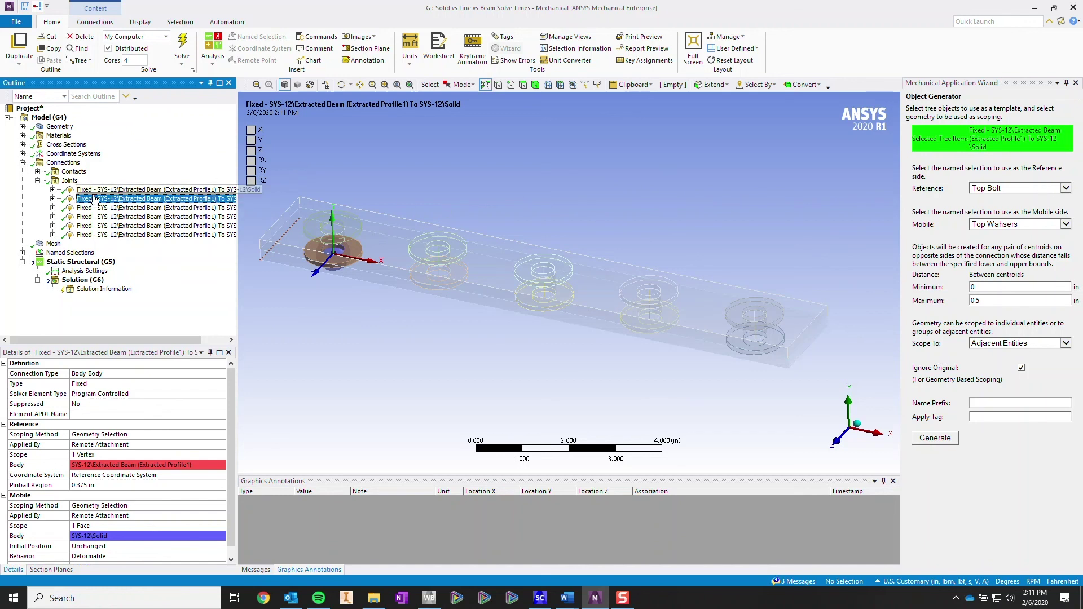
{"action": "left_click", "coordinate": [1066, 189]}
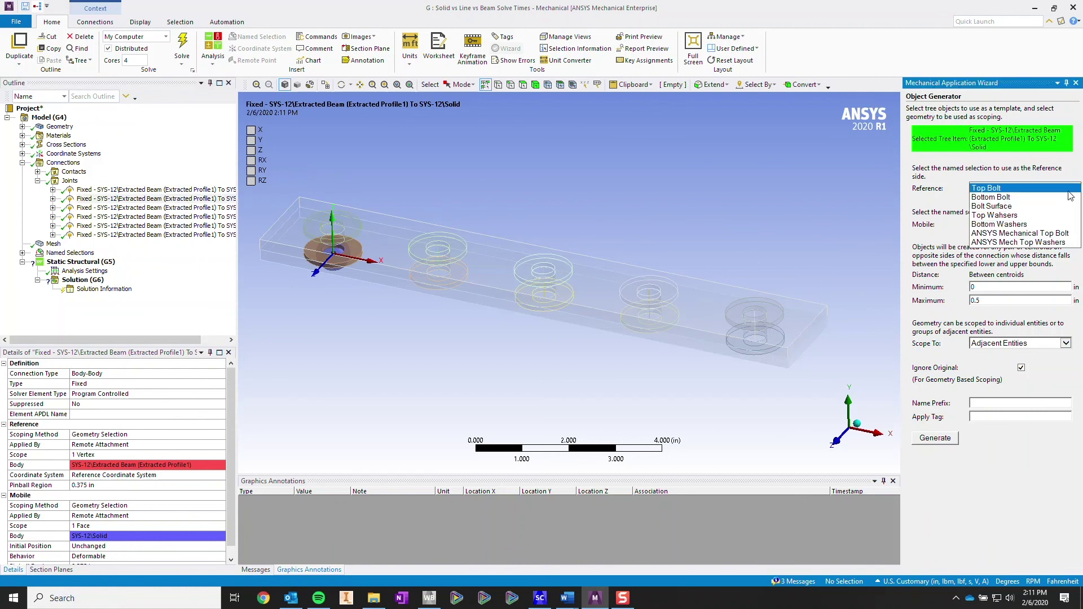
{"action": "left_click", "coordinate": [1034, 197]}
{"action": "left_click", "coordinate": [1067, 229]}
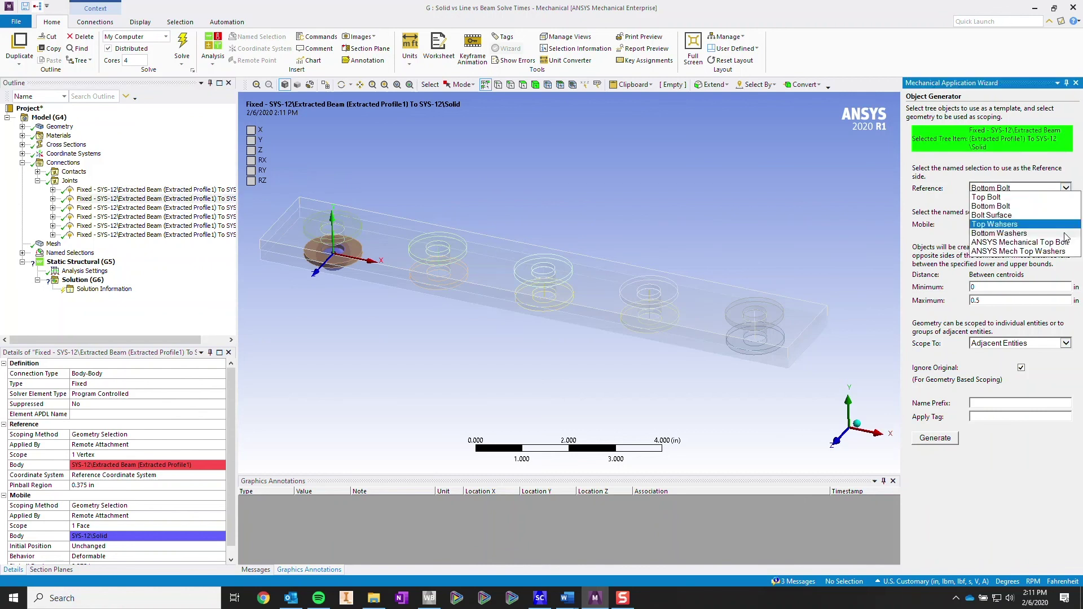
{"action": "left_click", "coordinate": [1061, 233]}
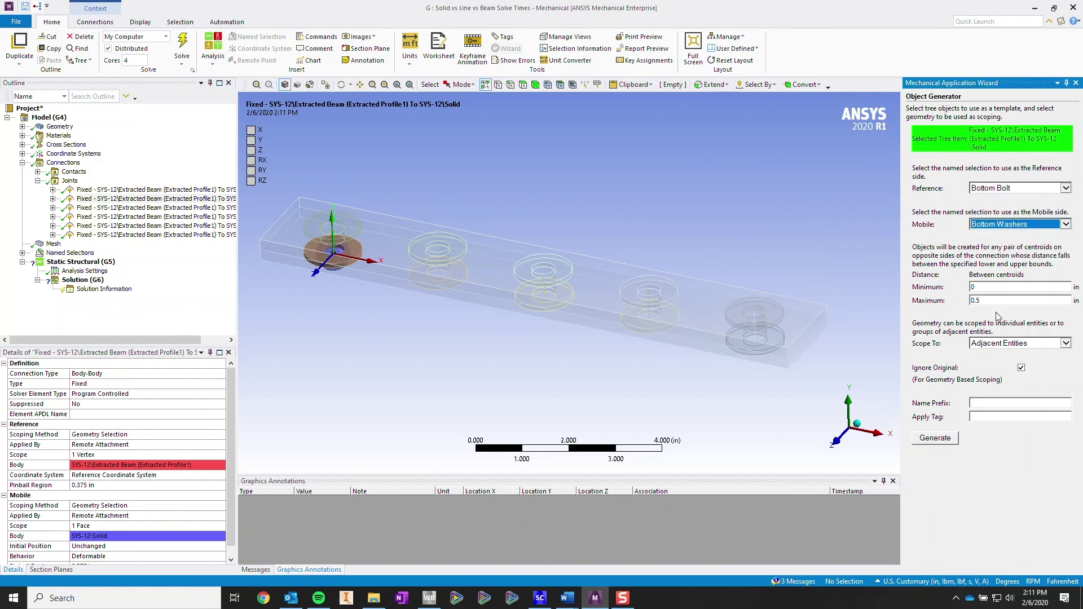
{"action": "left_click", "coordinate": [943, 443]}
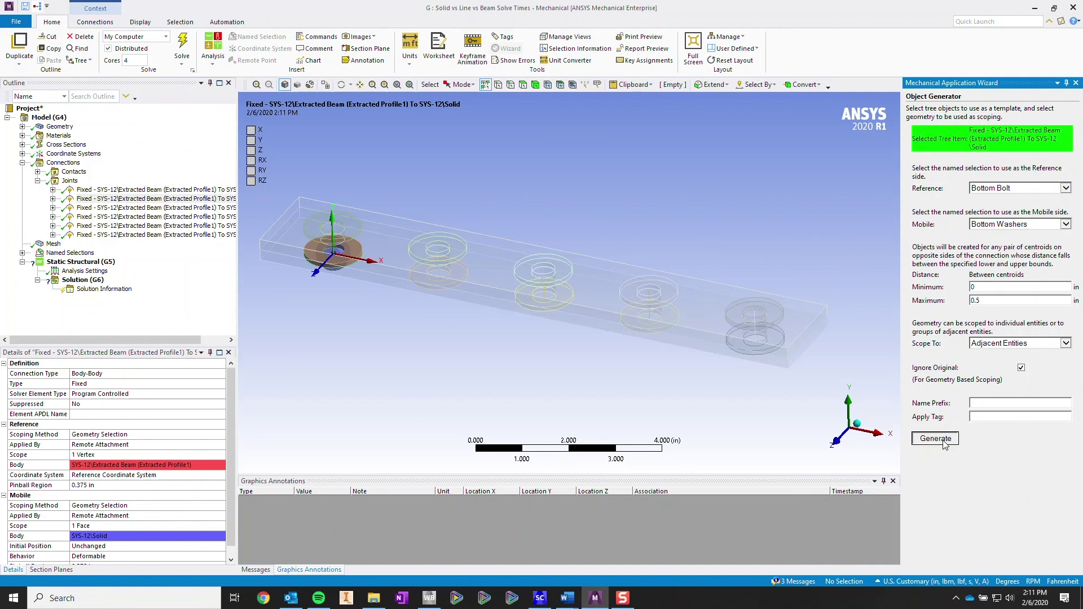
- Step through the full list of fixed joints and check the location of each generated upper and lower joint
{"action": "left_click", "coordinate": [147, 208]}
{"action": "key", "text": "Down"}
{"action": "key", "text": "Down"}
{"action": "key", "text": "Down"}
{"action": "key", "text": "Down"}
{"action": "key", "text": "Down"}
{"action": "key", "text": "Down"}
{"action": "key", "text": "Down"}
{"action": "key", "text": "Down"}
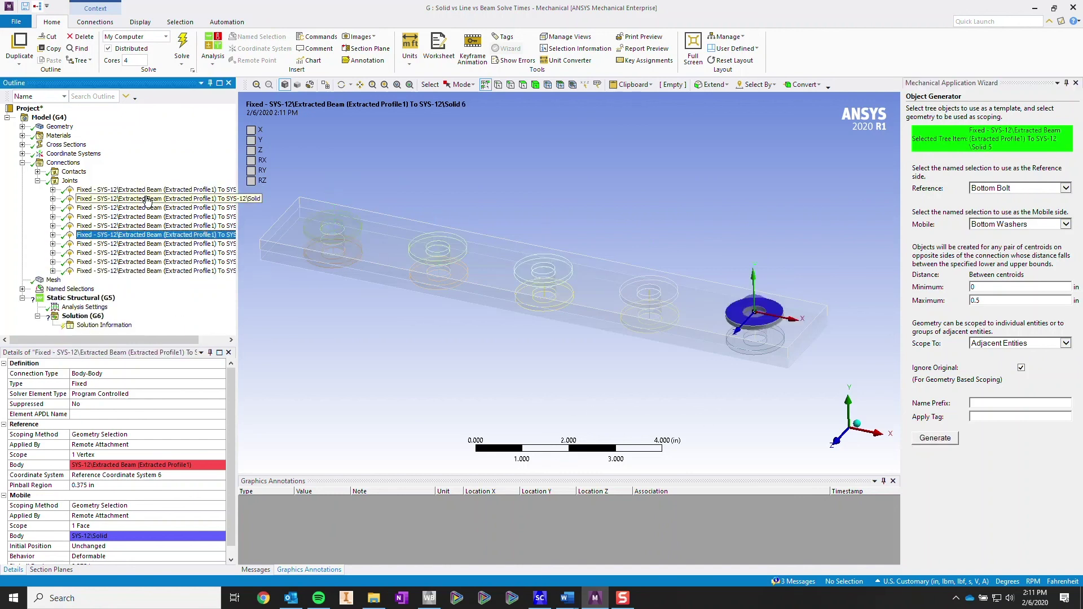
- Insert a bolt pretension load in the static structural analysis, keeping Geometry Selection as its scoping method
{"action": "right_click", "coordinate": [62, 290]}
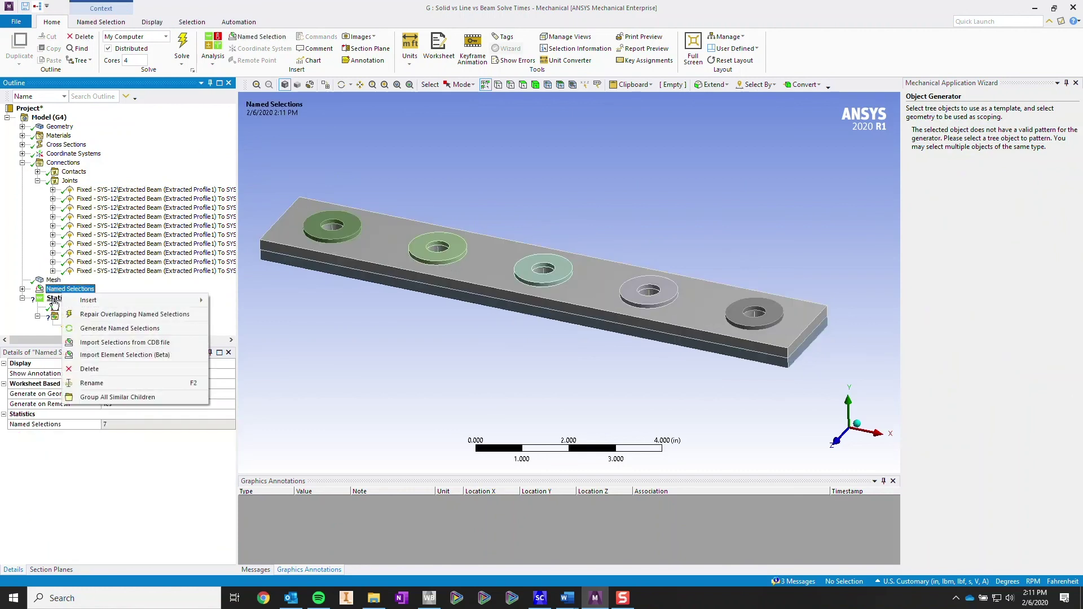
{"action": "right_click", "coordinate": [54, 298]}
{"action": "mouse_move", "coordinate": [148, 306]}
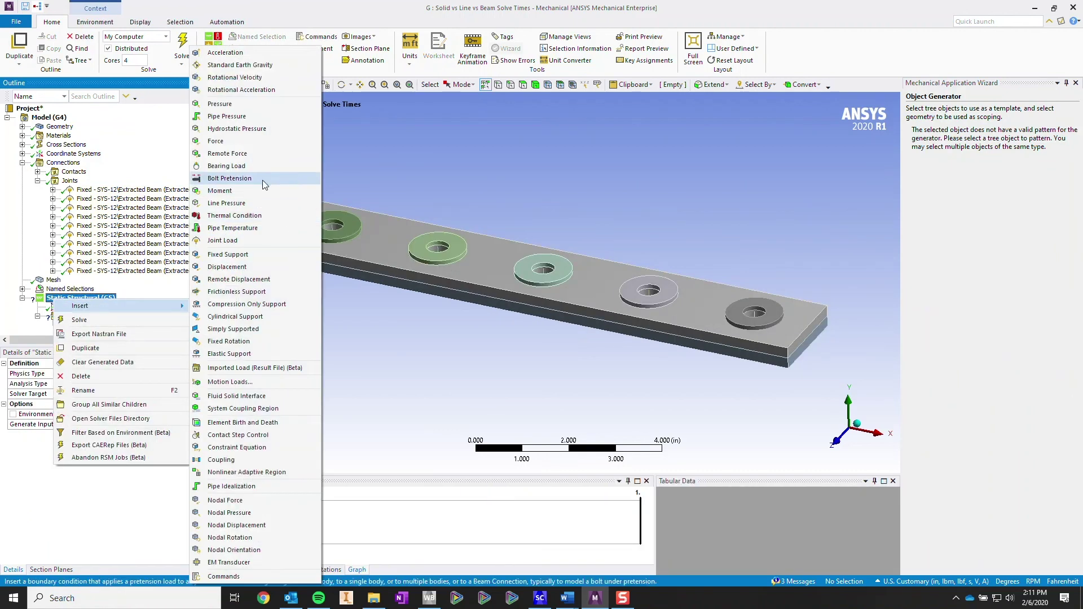
{"action": "left_click", "coordinate": [262, 179]}
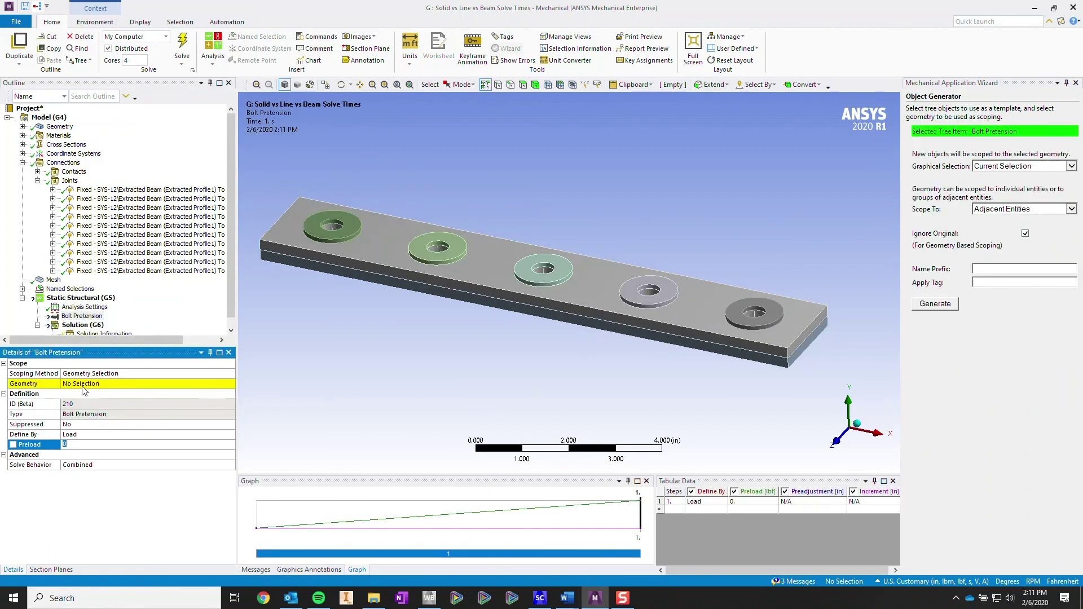
{"action": "left_click", "coordinate": [169, 373]}
{"action": "left_click", "coordinate": [230, 373]}
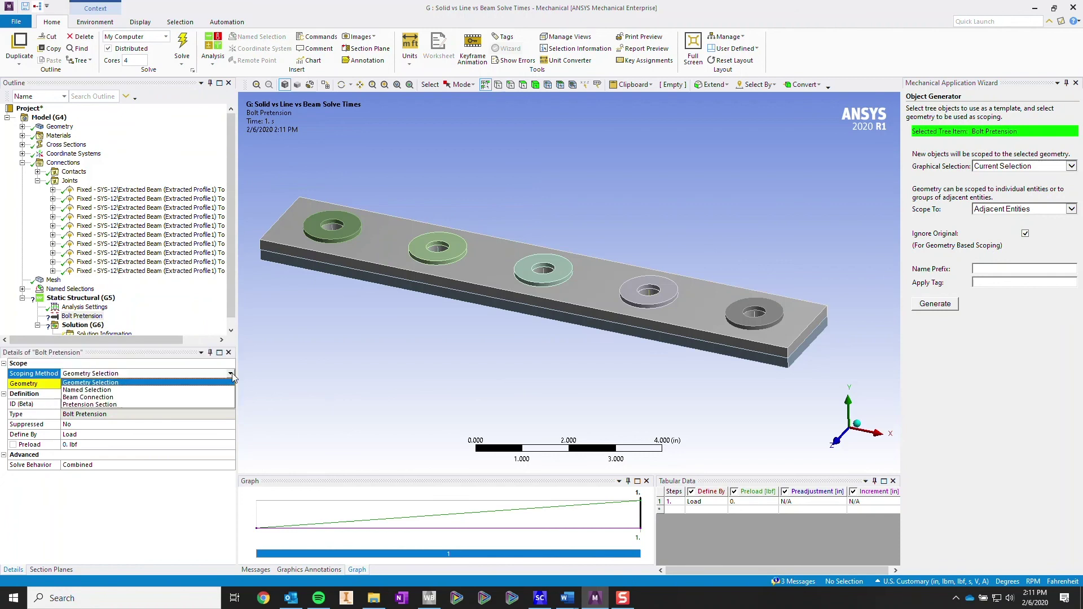
{"action": "left_click", "coordinate": [192, 383]}
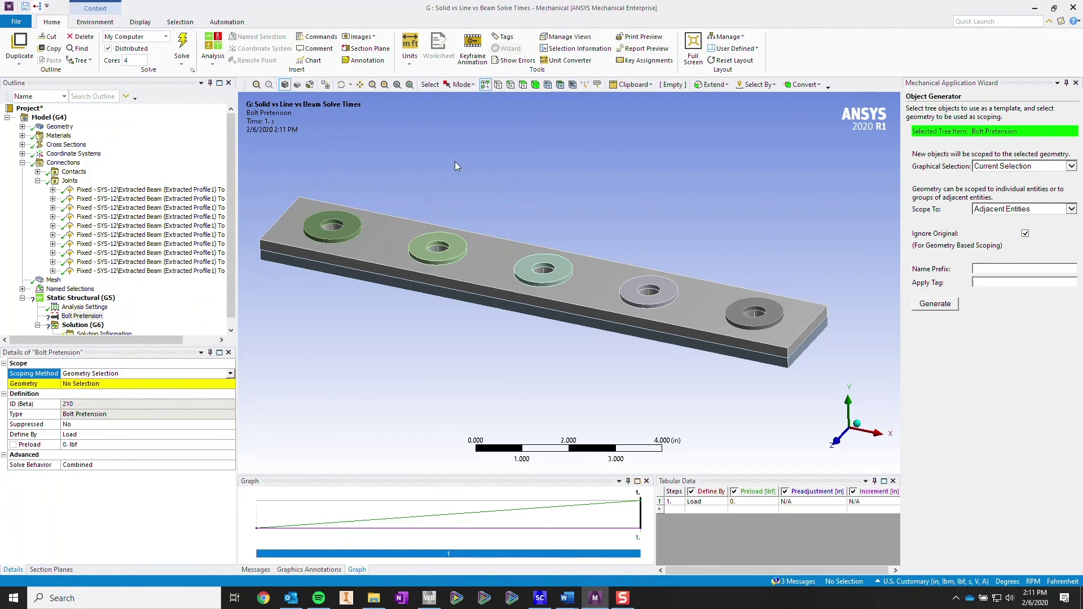
- Scope the bolt pretension to the beam edge inside the first washer and set its preload to 10000 lbf
{"action": "middle_click_drag", "start_coordinate": [338, 237], "coordinate": [337, 241]}
{"action": "scroll", "coordinate": [428, 283], "scroll_direction": "up", "scroll_amount": 3}
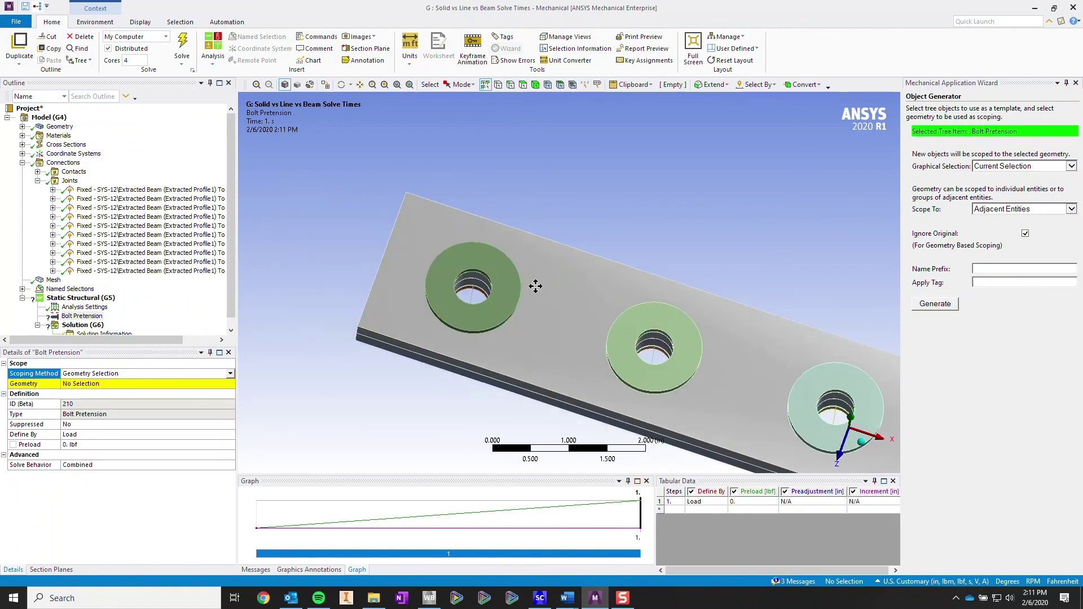
{"action": "left_click", "coordinate": [477, 293]}
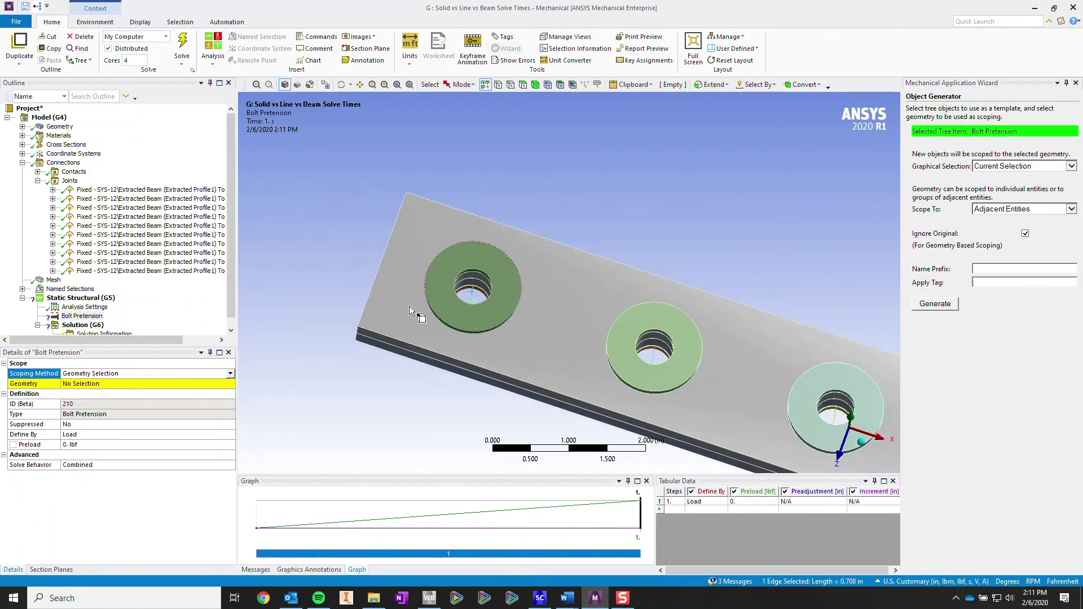
{"action": "left_click", "coordinate": [113, 384]}
{"action": "left_click", "coordinate": [79, 384]}
{"action": "left_click", "coordinate": [90, 444]}
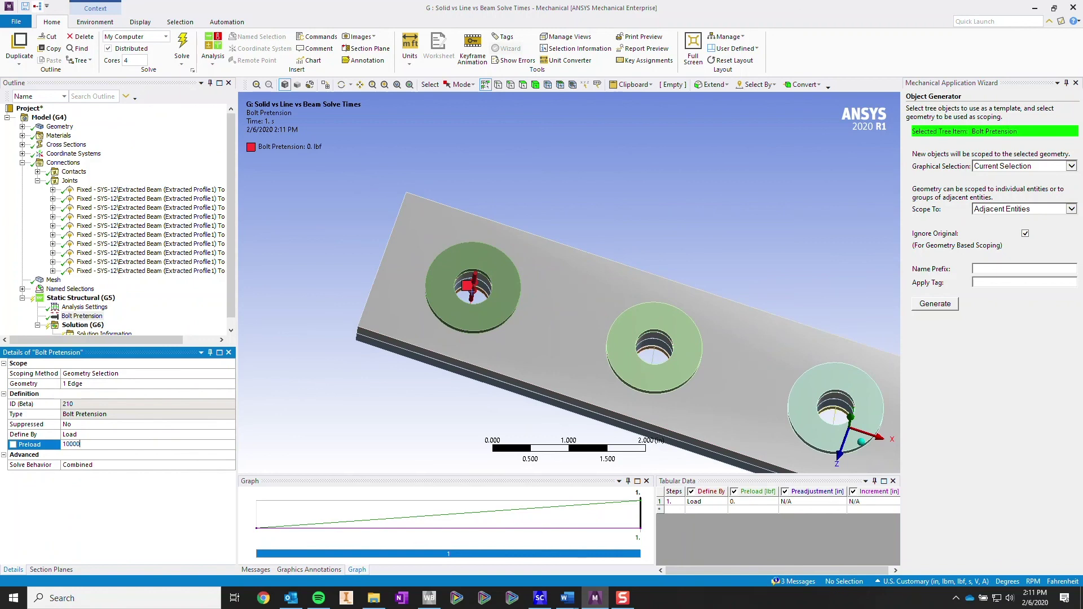
{"action": "key", "text": "Return"}
- Generate bolt pretensions for the other bolts from this load with the Object Generator, using the Bolt Surface named selection
{"action": "middle_click_drag", "start_coordinate": [632, 248], "coordinate": [696, 273]}
{"action": "key", "text": "F7"}
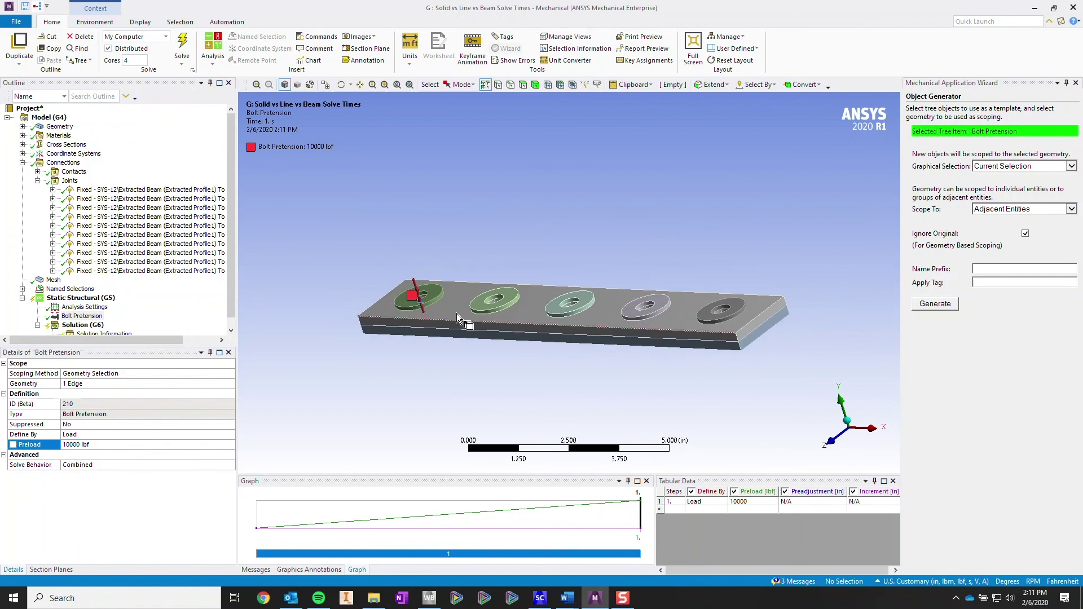
{"action": "left_click", "coordinate": [81, 316]}
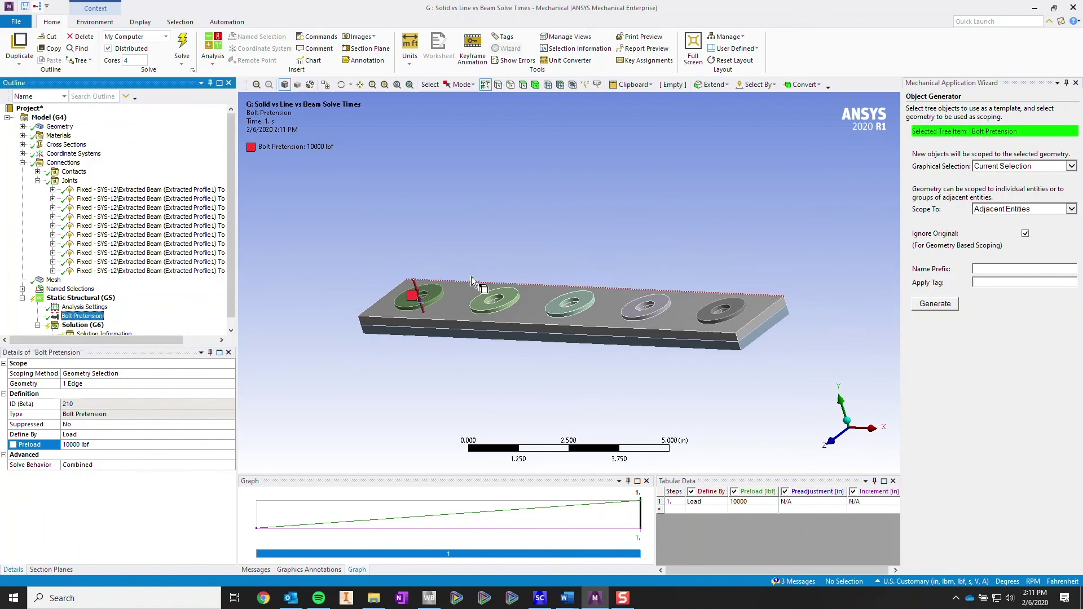
{"action": "left_click", "coordinate": [1063, 172]}
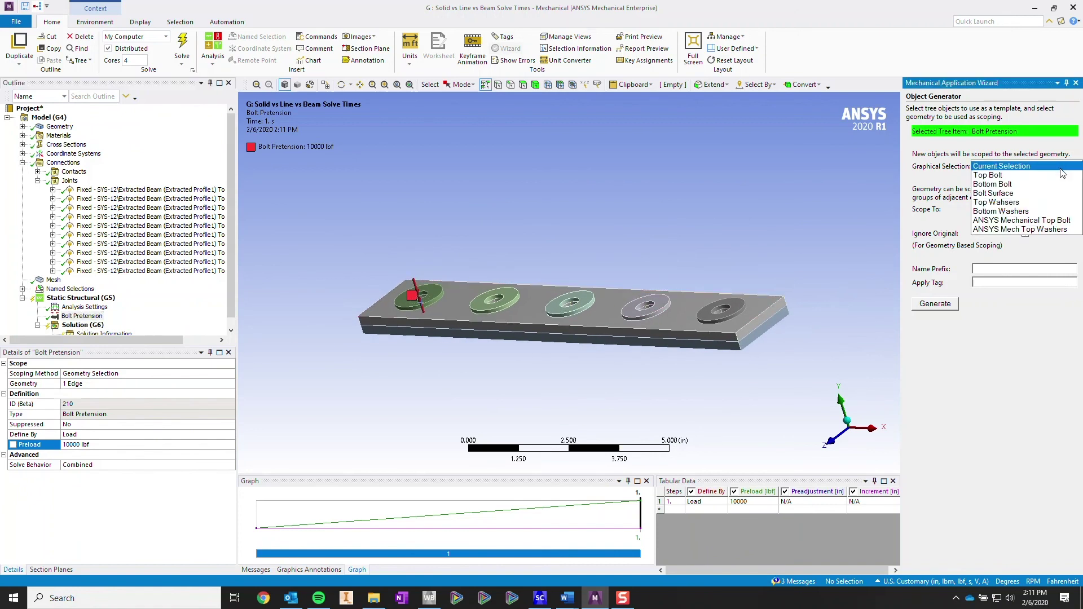
{"action": "left_click", "coordinate": [1061, 193]}
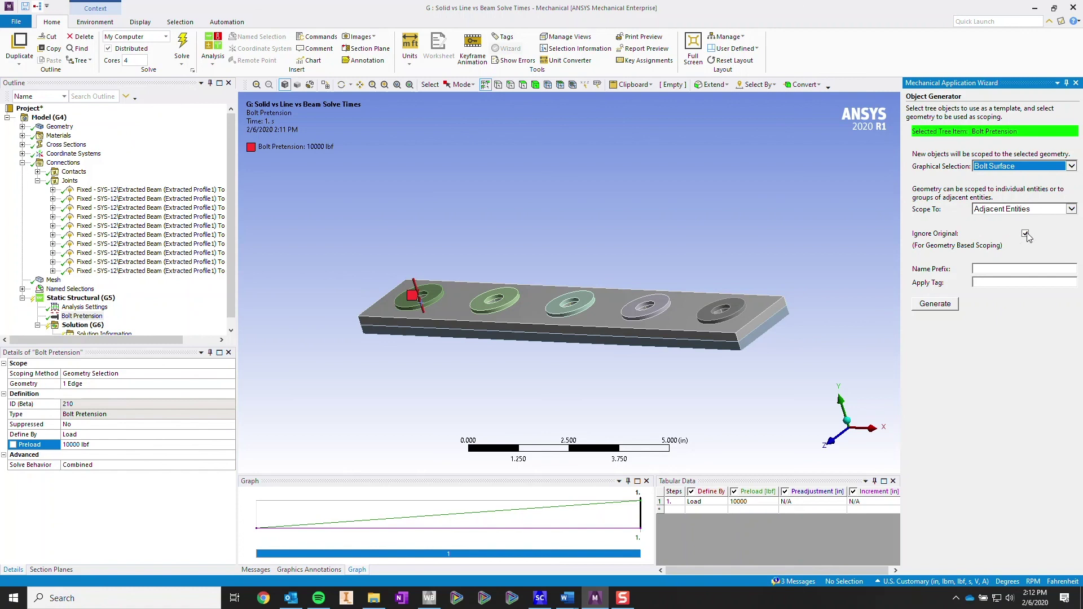
{"action": "left_click", "coordinate": [930, 307]}
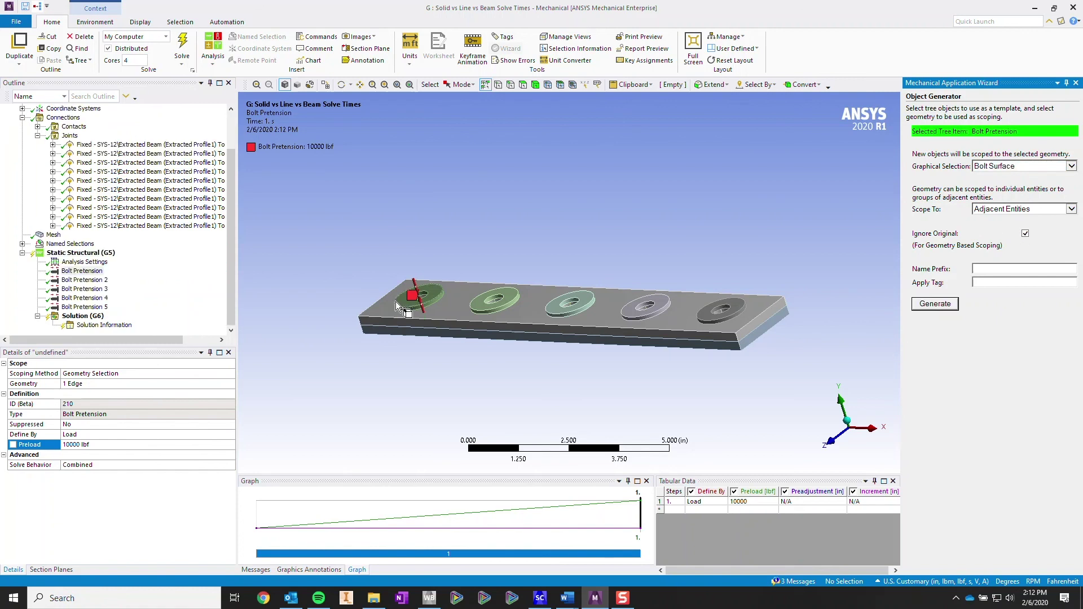
- Step through the bolt pretension loads and check the bolt location and preload of each one
{"action": "left_click", "coordinate": [95, 280]}
{"action": "key", "text": "Down"}
{"action": "key", "text": "Down"}
{"action": "key", "text": "Down"}
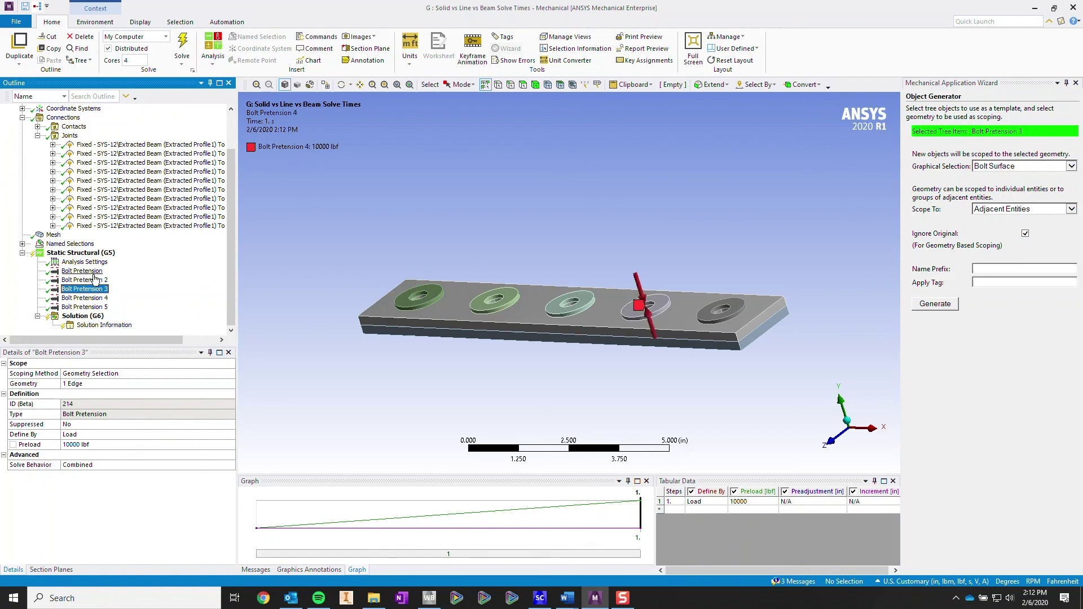
{"action": "key", "text": "Up"}
{"action": "key", "text": "Up"}
{"action": "key", "text": "Up"}
{"action": "key", "text": "Up"}
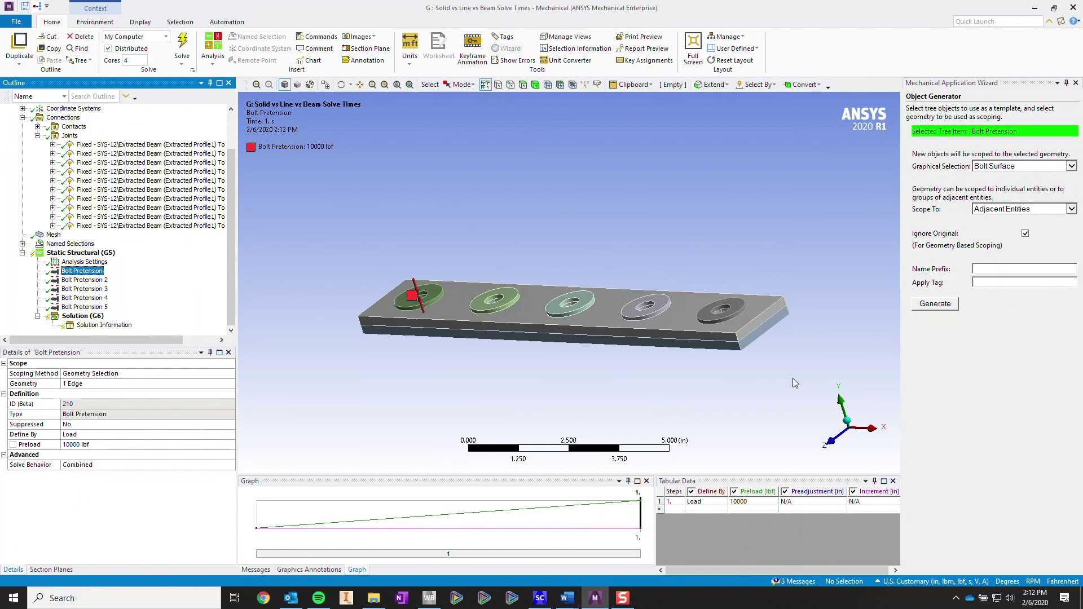
{"action": "left_click", "coordinate": [847, 421]}
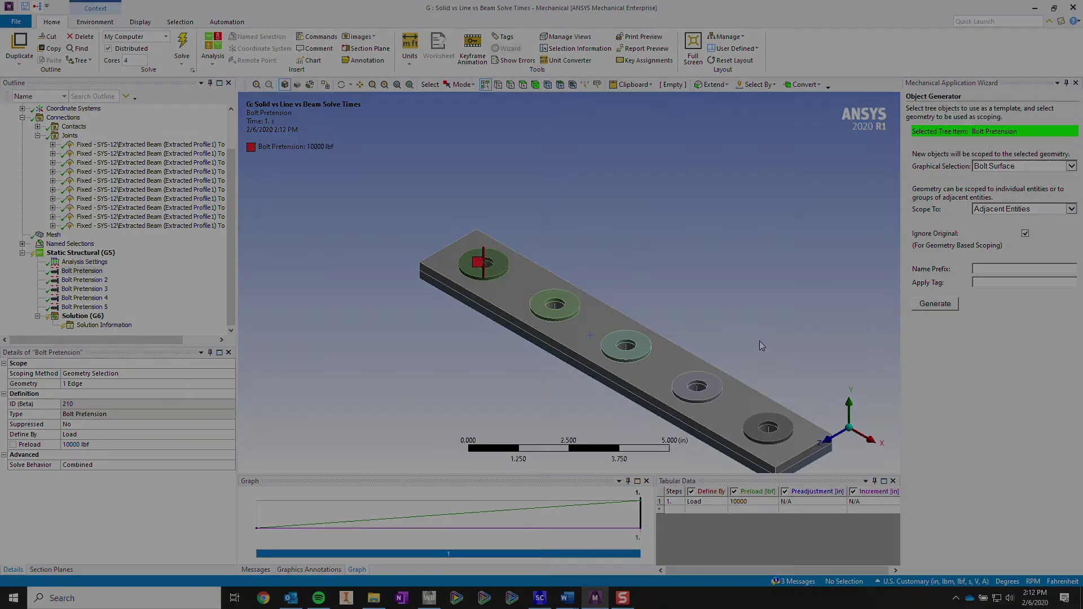